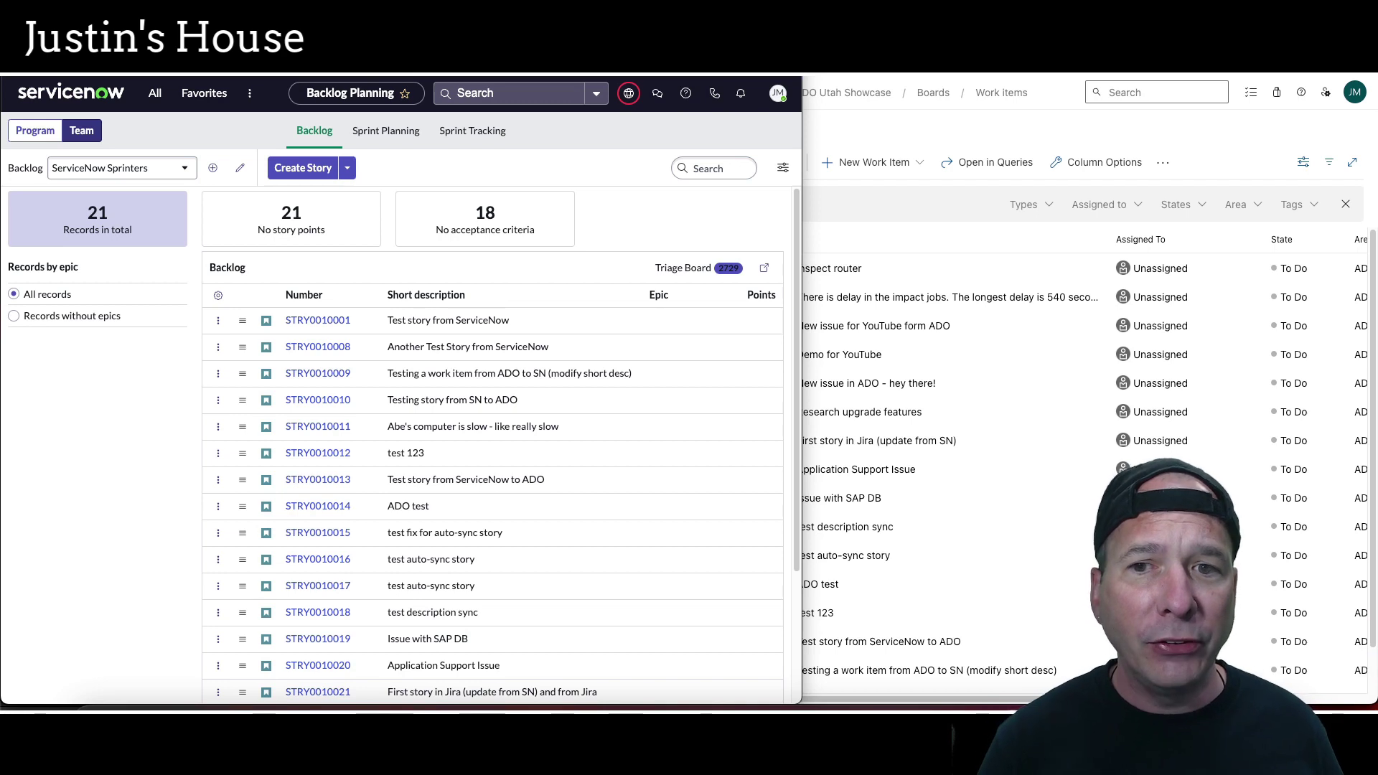
View the Triage Board options for the ServiceNow Sprinters backlog, and close them.
{"action": "left_click", "coordinate": [672, 271]}
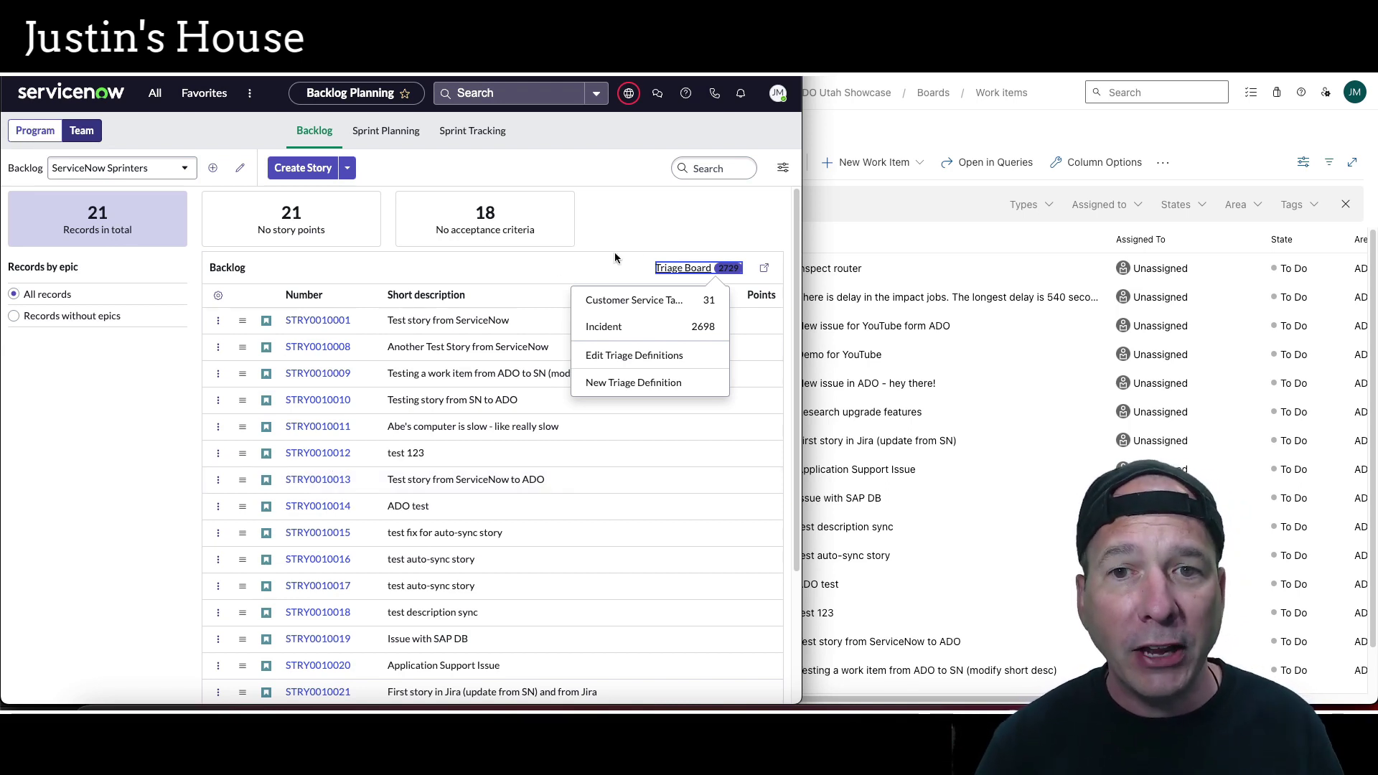
{"action": "left_click", "coordinate": [676, 209]}
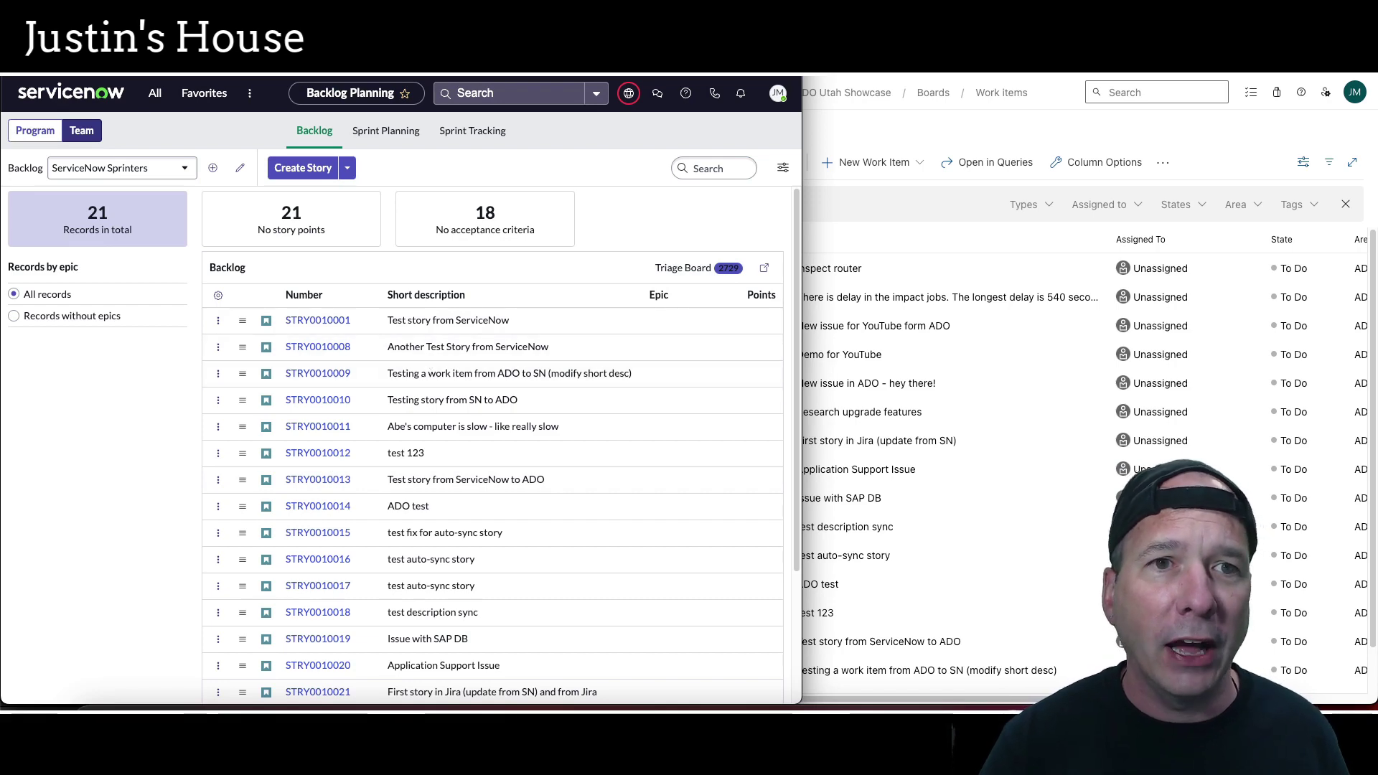
Switch to the Send Incident to Azure DevOps flow, widen its window, and review the trigger's table and conditions.
{"action": "key", "text": "ctrl+Tab"}
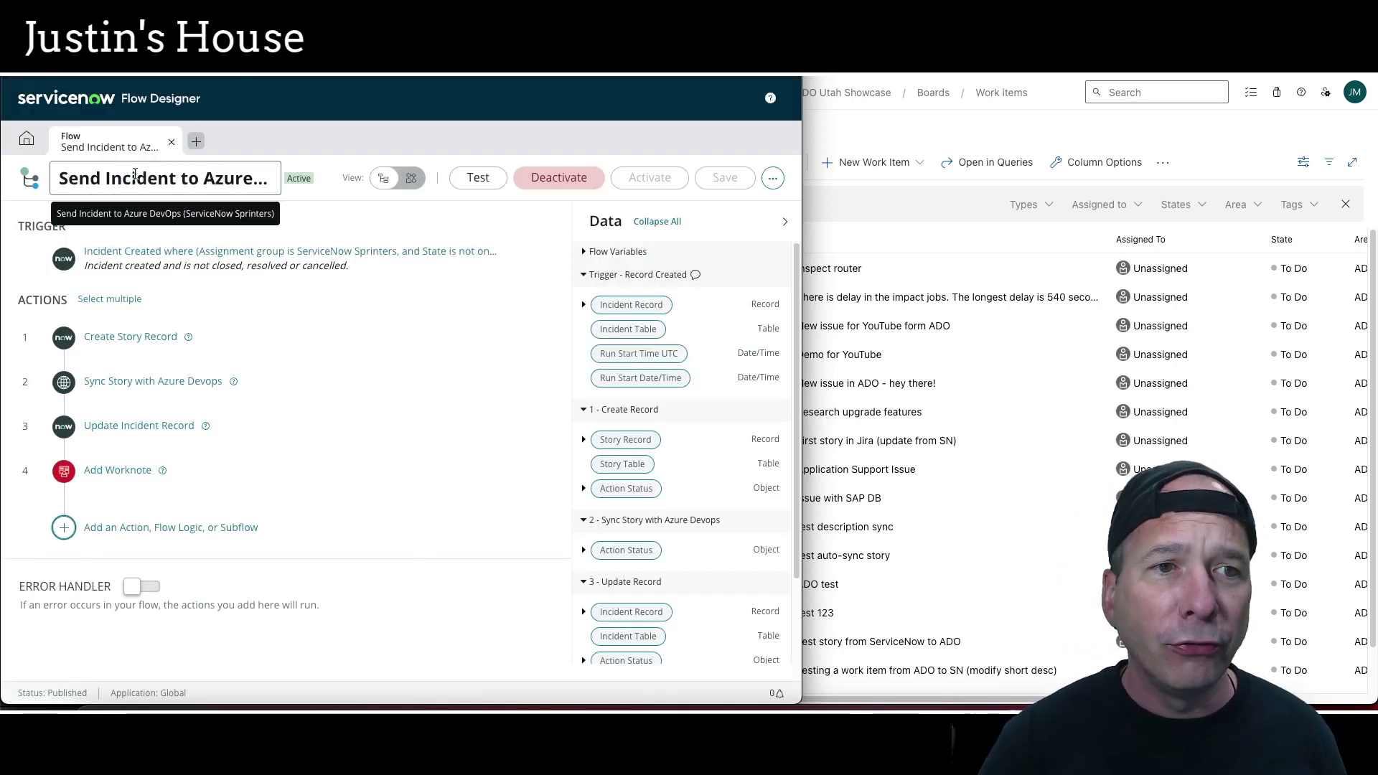
{"action": "left_click_drag", "start_coordinate": [802, 115], "coordinate": [1179, 105]}
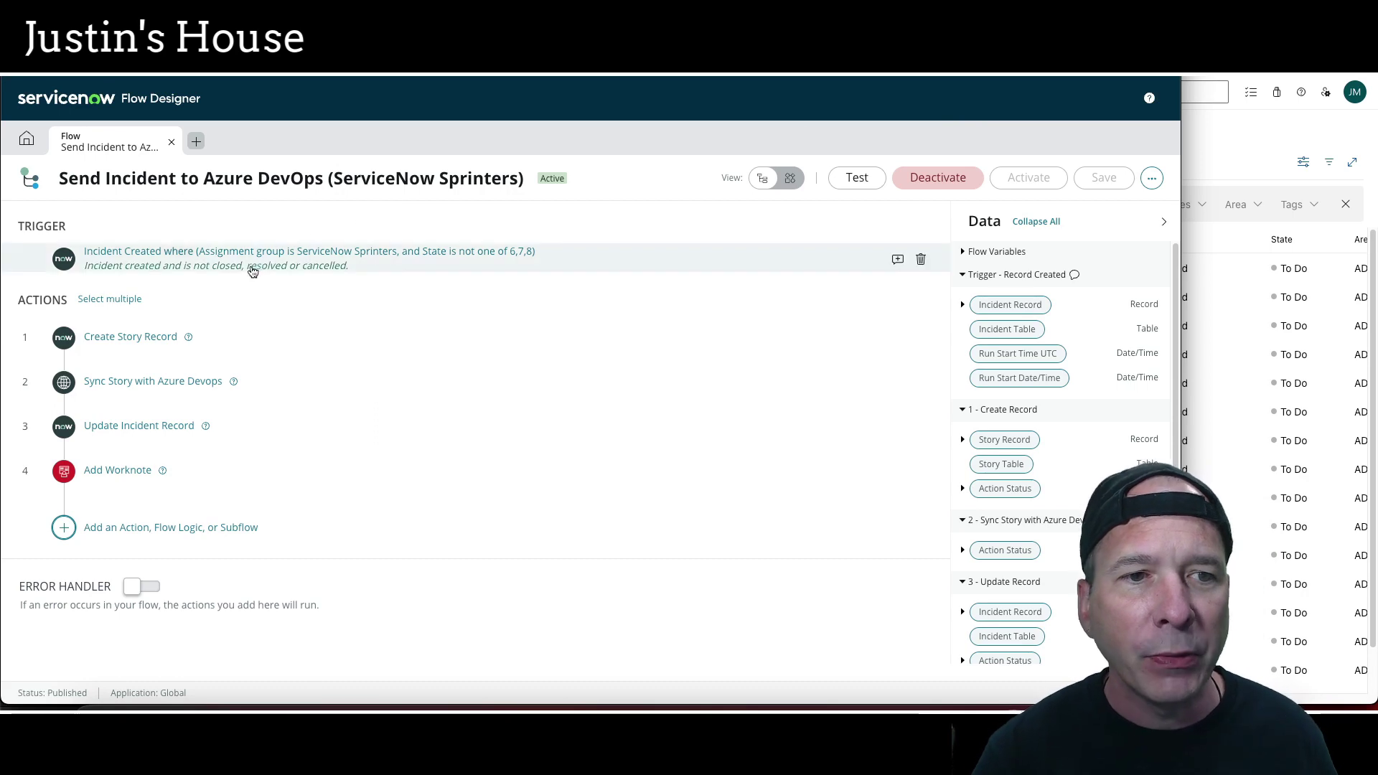
{"action": "left_click", "coordinate": [606, 257]}
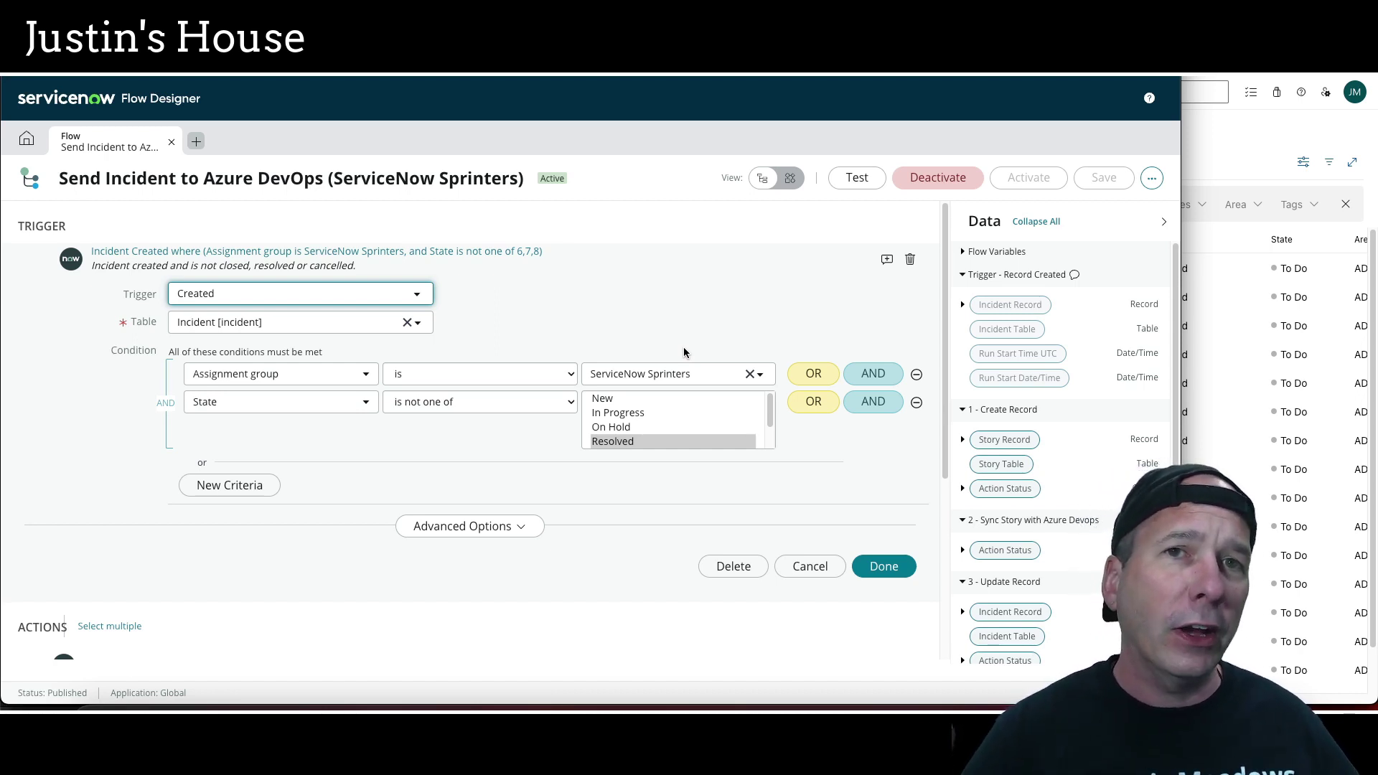
{"action": "left_click", "coordinate": [886, 567]}
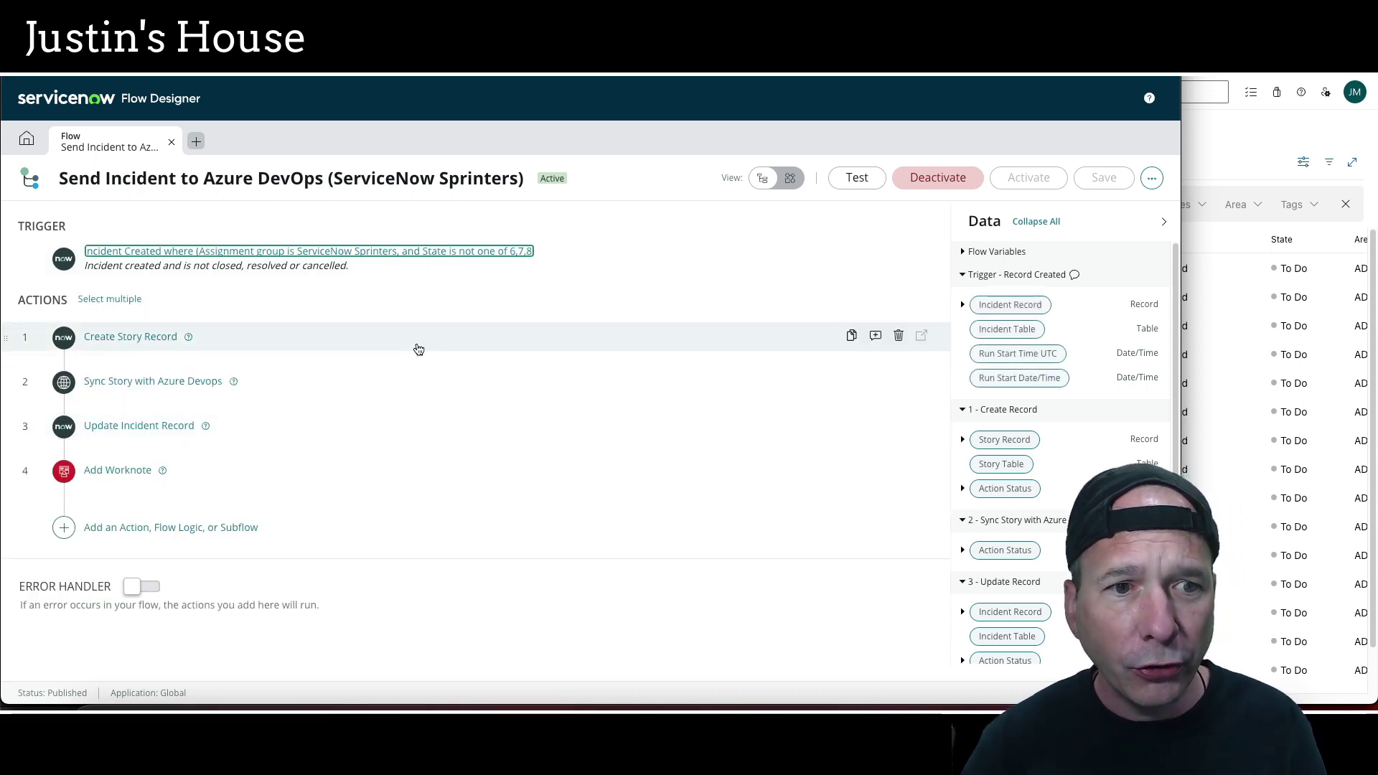
Expand the Create Story Record action and examine which story fields it fills in.
{"action": "left_click", "coordinate": [387, 332]}
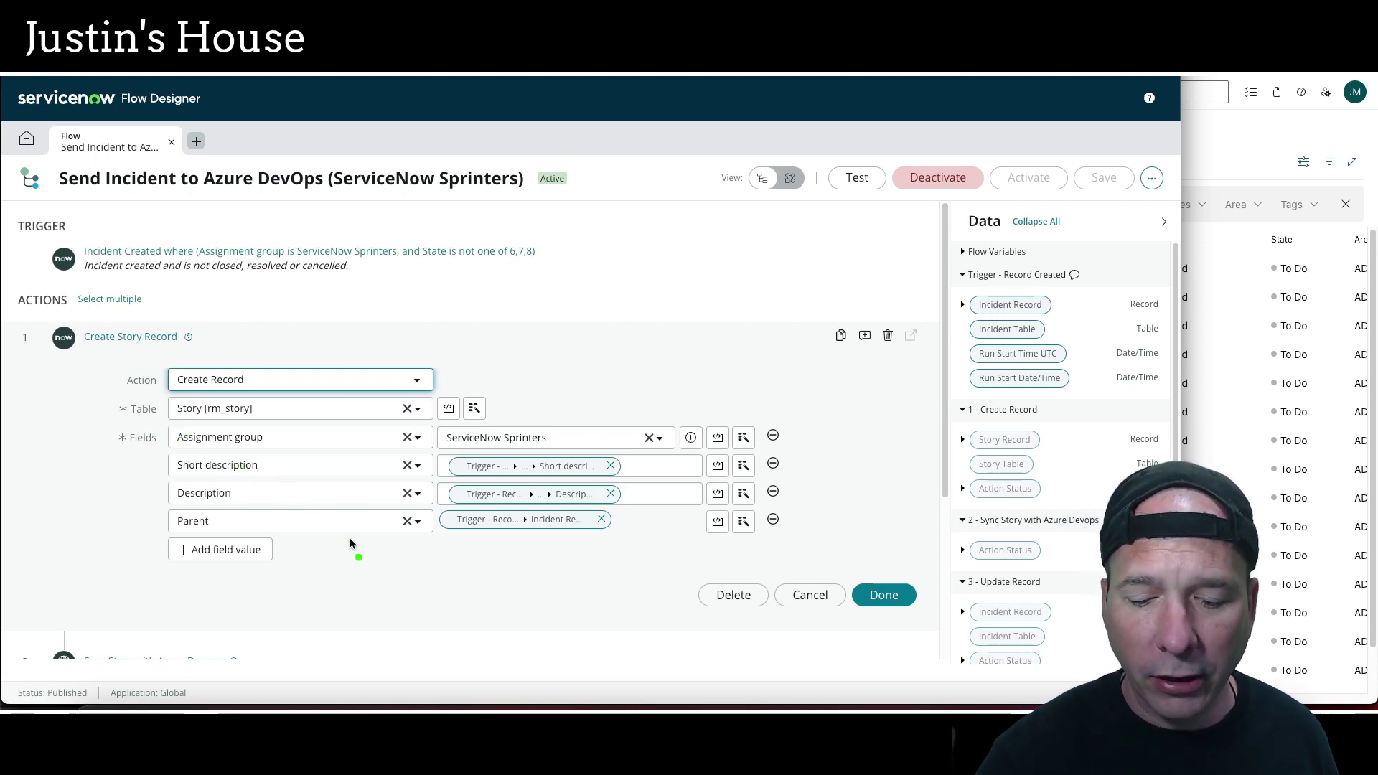
{"action": "mouse_move", "coordinate": [157, 427]}
{"action": "left_mouse_down"}
{"action": "mouse_move", "coordinate": [394, 554]}
{"action": "mouse_move", "coordinate": [437, 541]}
{"action": "left_mouse_up"}
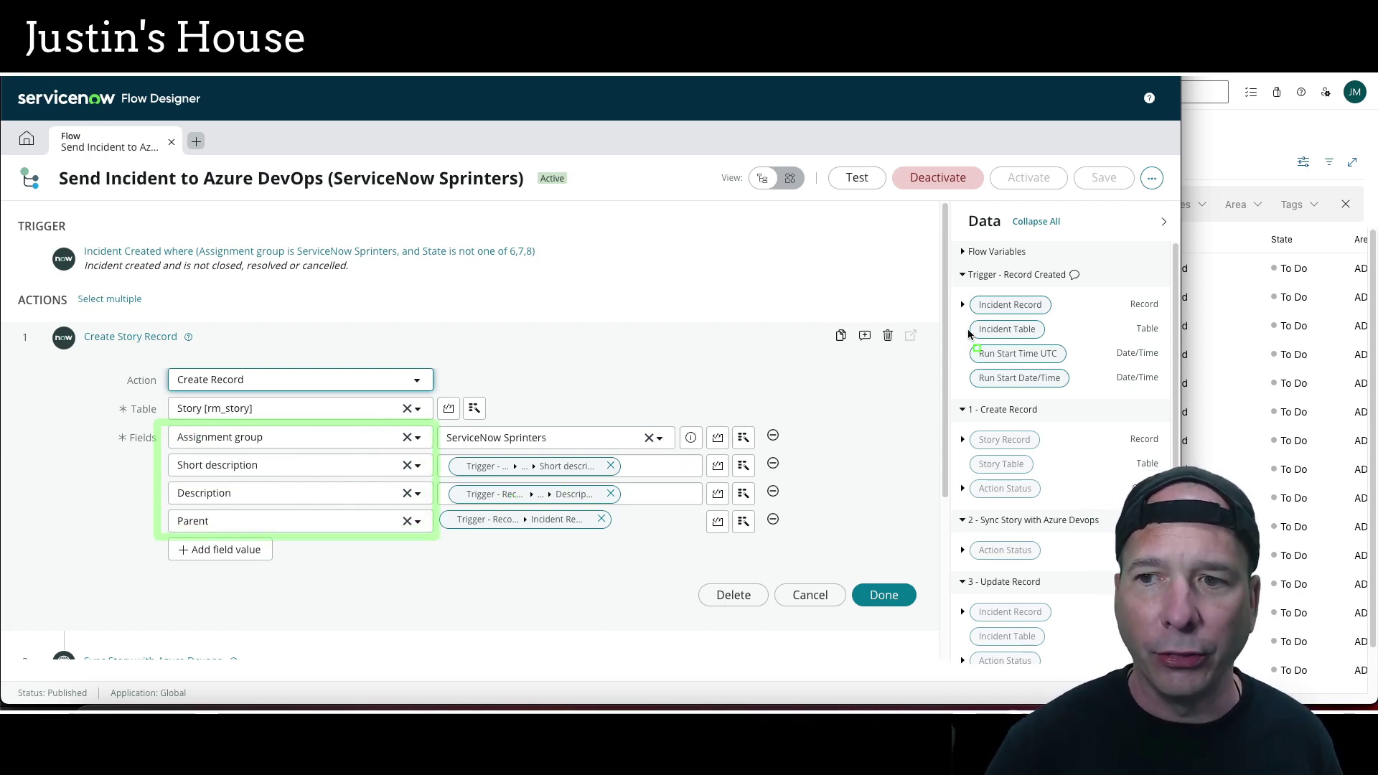
{"action": "key", "text": "Escape"}
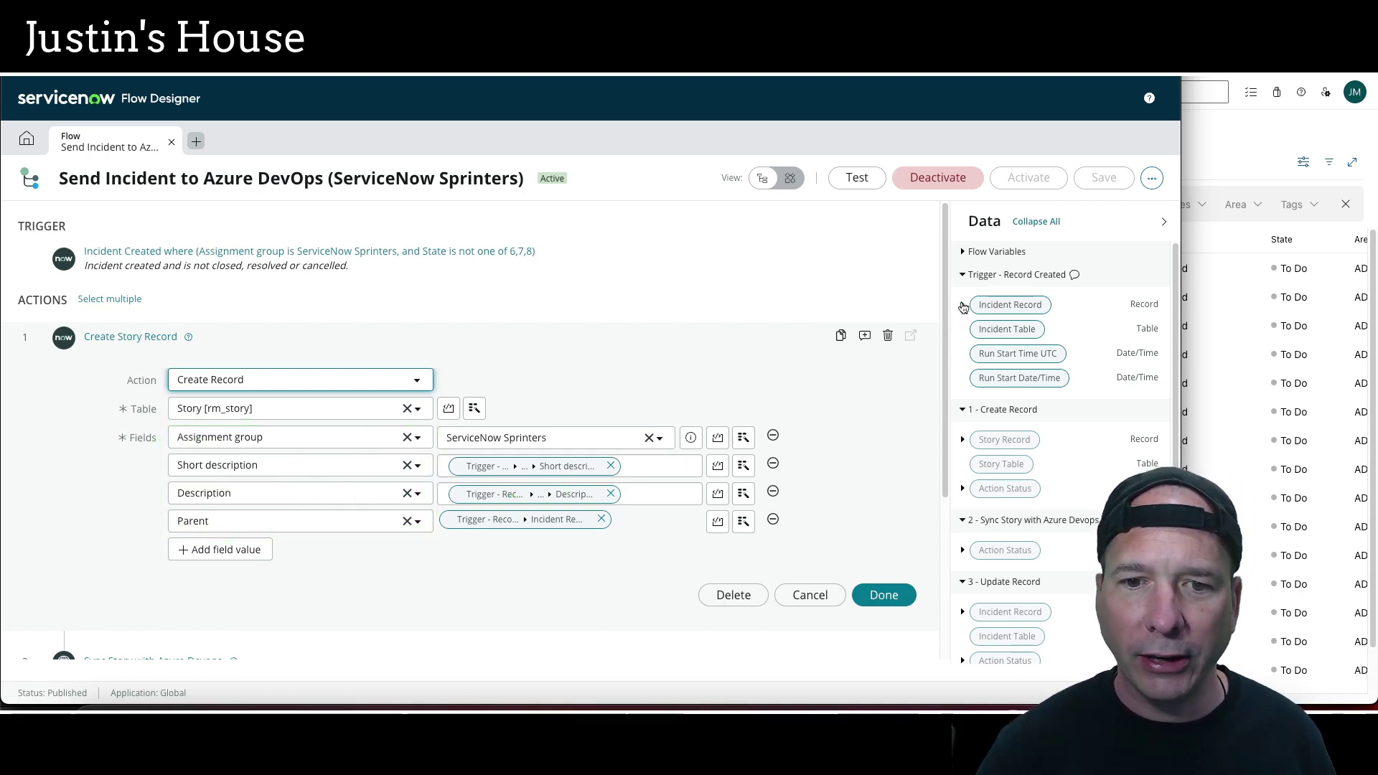
Trace the trigger incident's Short description, Description and Incident Record data pills to the matching story fields, and close the action.
{"action": "left_click", "coordinate": [962, 305]}
{"action": "scroll", "coordinate": [1013, 431], "scroll_direction": "down", "scroll_amount": 15}
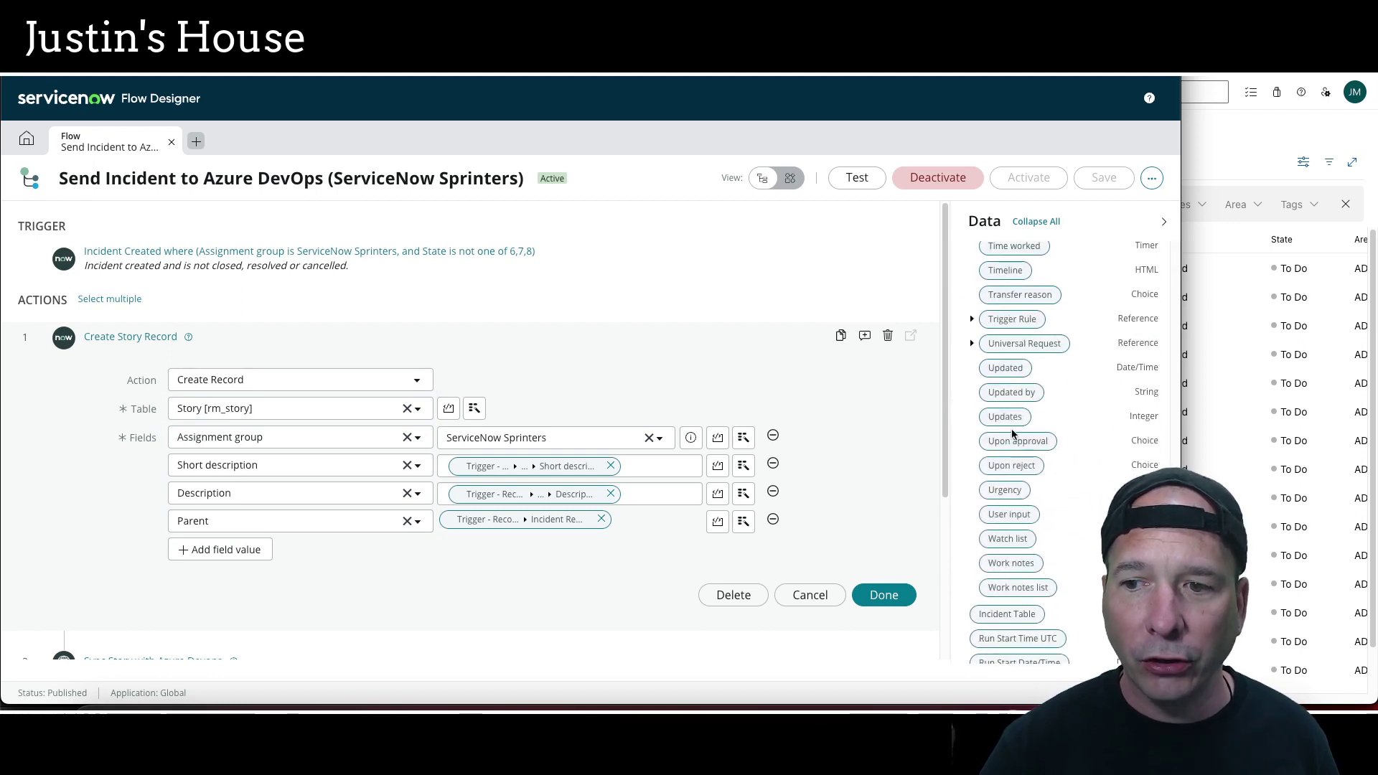
{"action": "scroll", "coordinate": [1013, 431], "scroll_direction": "up", "scroll_amount": 5}
{"action": "mouse_move", "coordinate": [1019, 384]}
{"action": "left_mouse_down"}
{"action": "mouse_move", "coordinate": [997, 404]}
{"action": "mouse_move", "coordinate": [632, 474]}
{"action": "mouse_move", "coordinate": [933, 366]}
{"action": "mouse_move", "coordinate": [1047, 387]}
{"action": "left_mouse_up"}
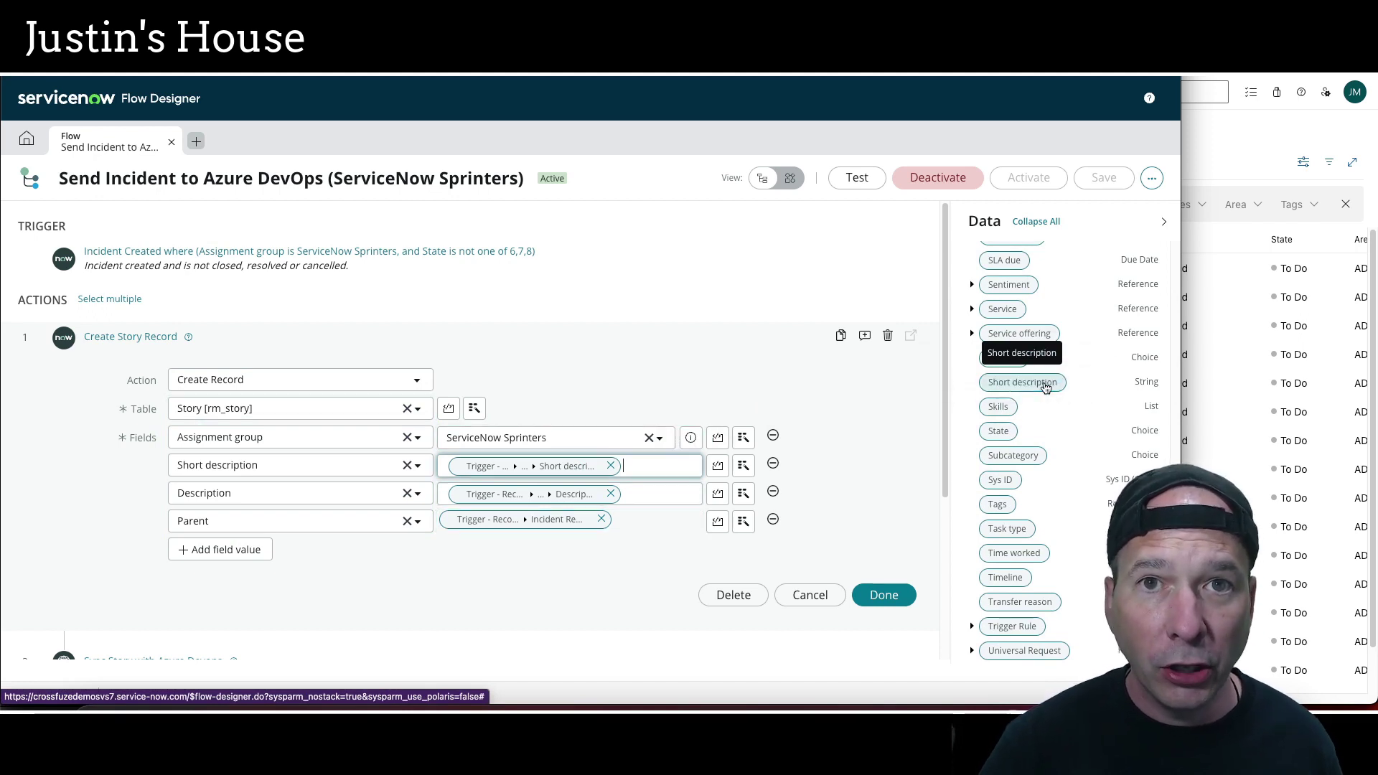
{"action": "scroll", "coordinate": [1044, 397], "scroll_direction": "up", "scroll_amount": 15}
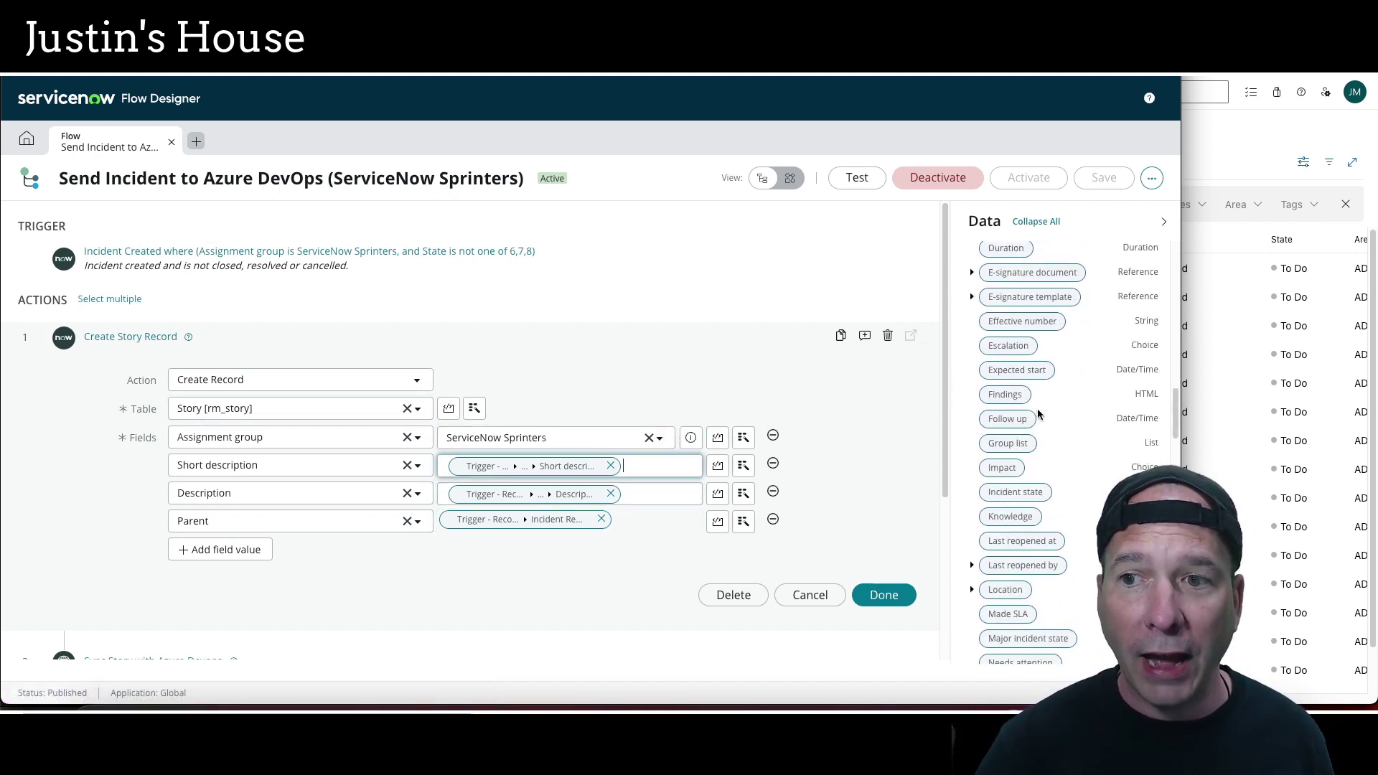
{"action": "left_click_drag", "start_coordinate": [1011, 419], "coordinate": [557, 499]}
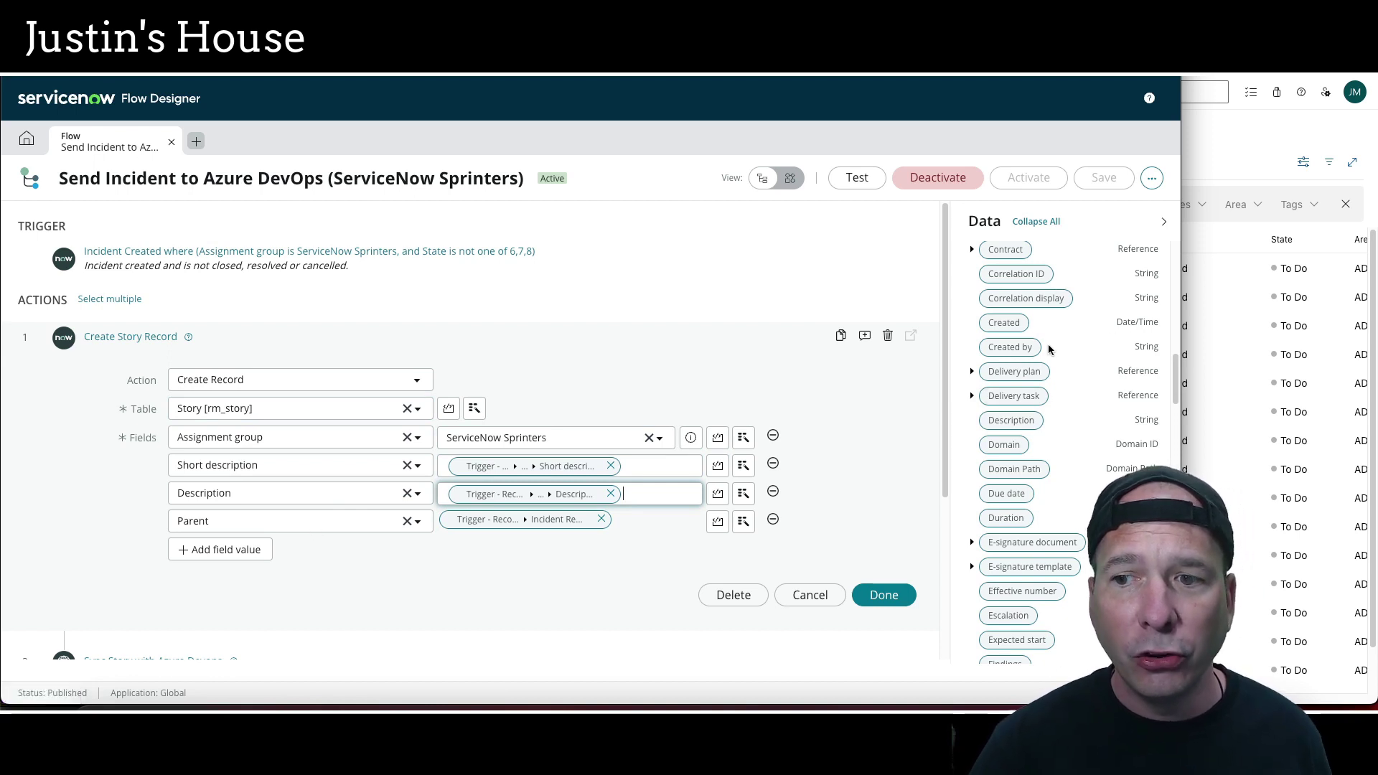
{"action": "scroll", "coordinate": [1048, 352], "scroll_direction": "up", "scroll_amount": 10}
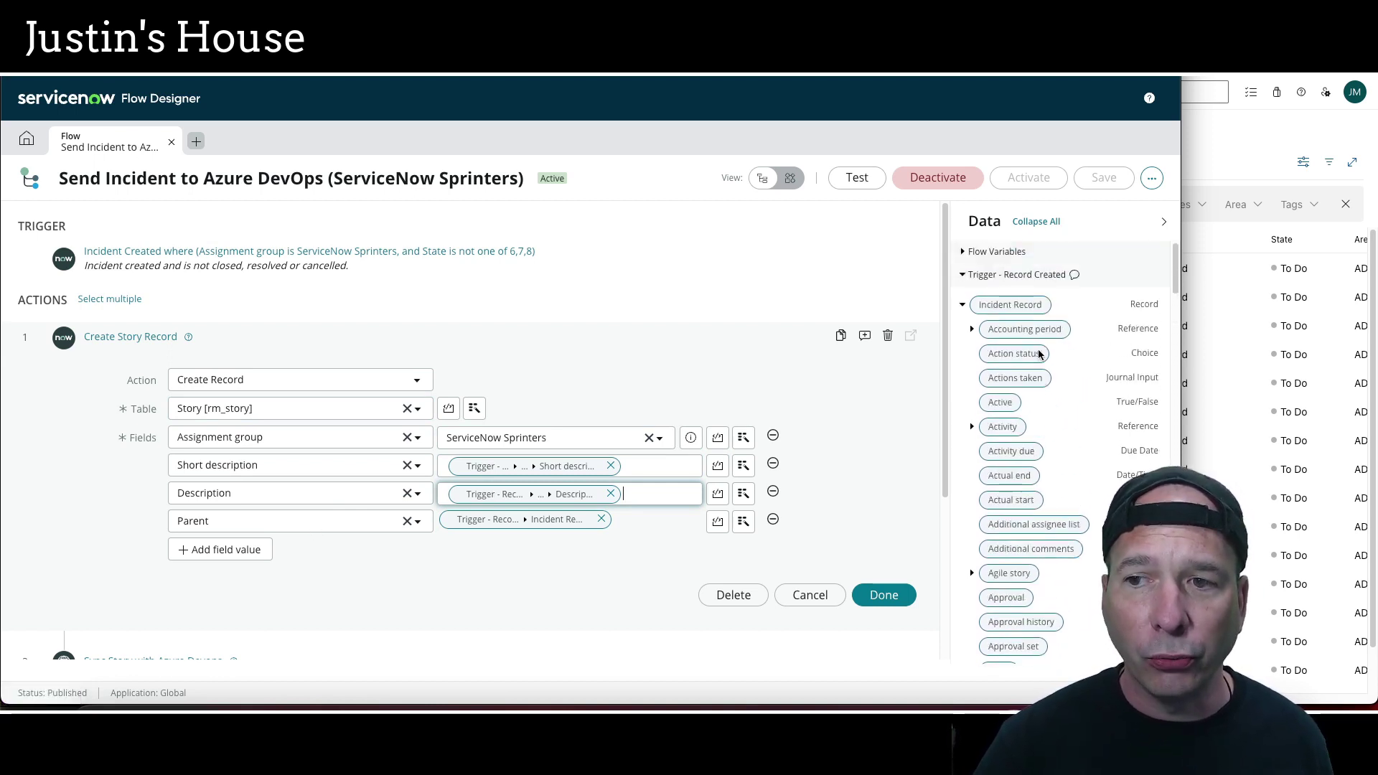
{"action": "left_click_drag", "start_coordinate": [1026, 310], "coordinate": [600, 523]}
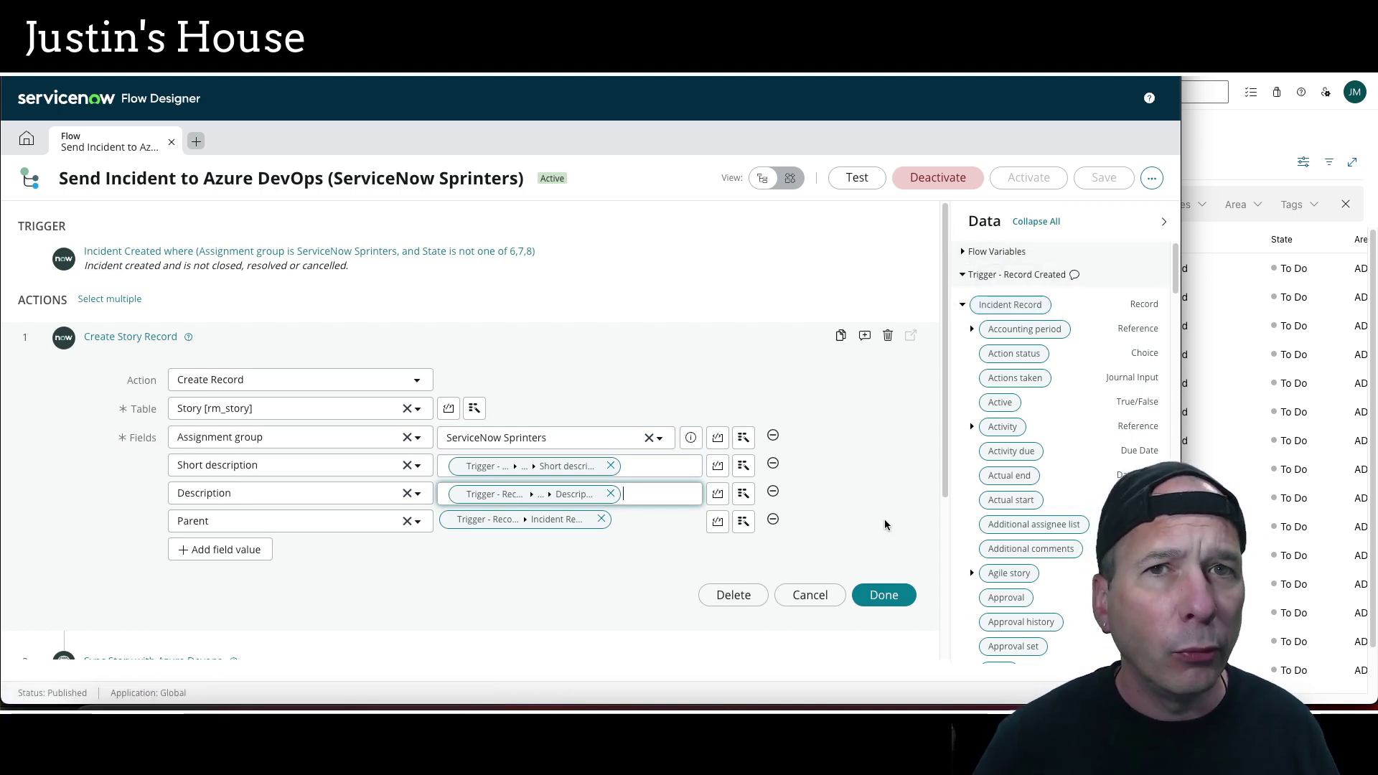
{"action": "left_click", "coordinate": [881, 594]}
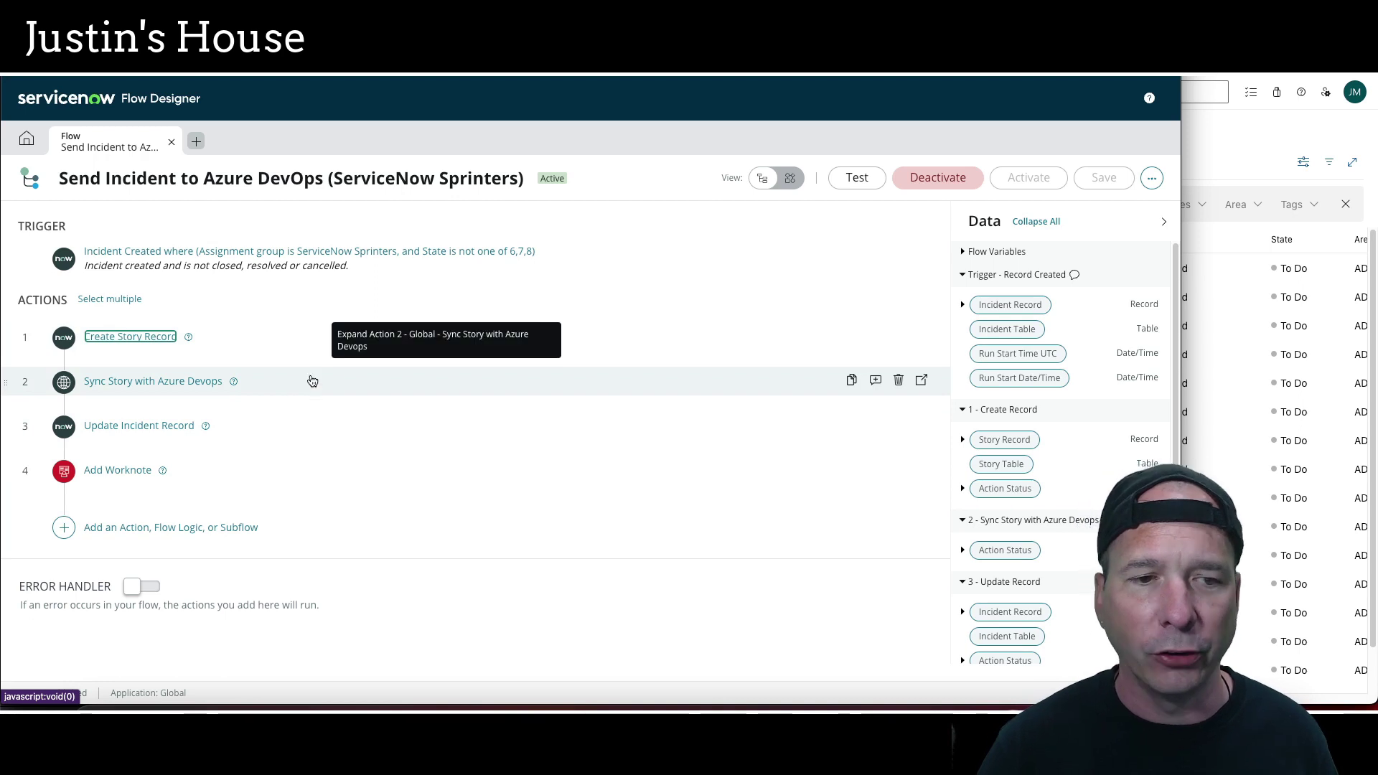
Expand the Update Incident Record action and examine its record, table, Correlation display and Correlation ID fields.
{"action": "left_click", "coordinate": [275, 425]}
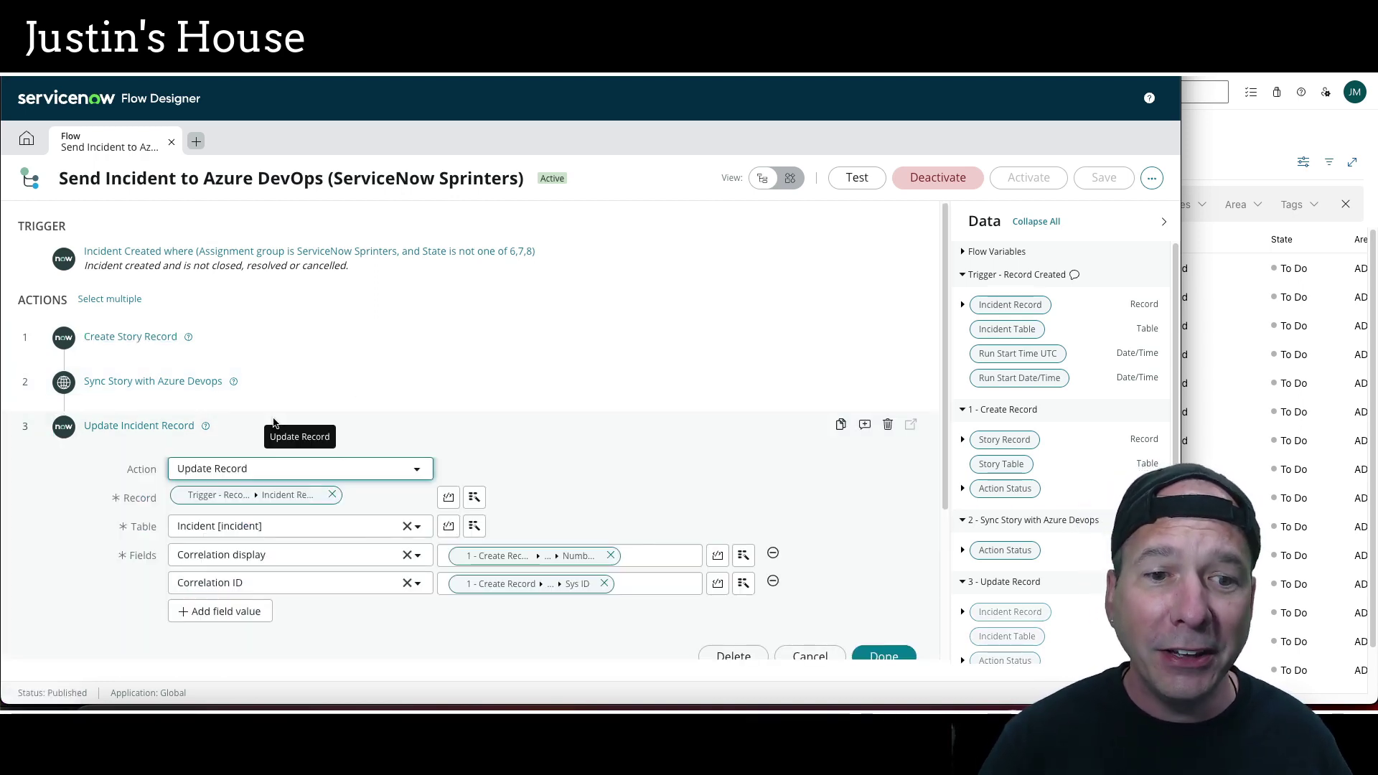
{"action": "scroll", "coordinate": [274, 425], "scroll_direction": "down", "scroll_amount": 1}
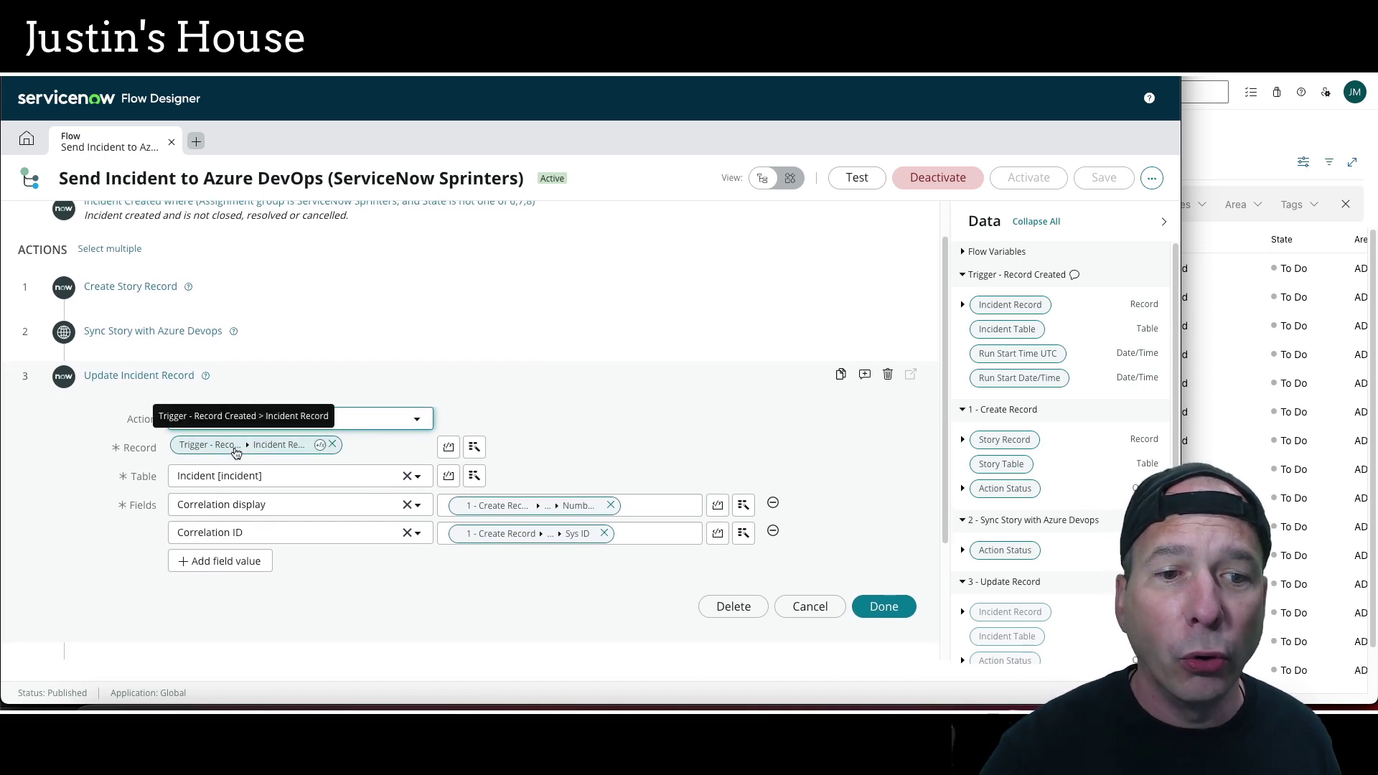
{"action": "mouse_move", "coordinate": [155, 485]}
{"action": "left_mouse_down"}
{"action": "mouse_move", "coordinate": [325, 563]}
{"action": "mouse_move", "coordinate": [409, 561]}
{"action": "mouse_move", "coordinate": [442, 544]}
{"action": "left_mouse_up"}
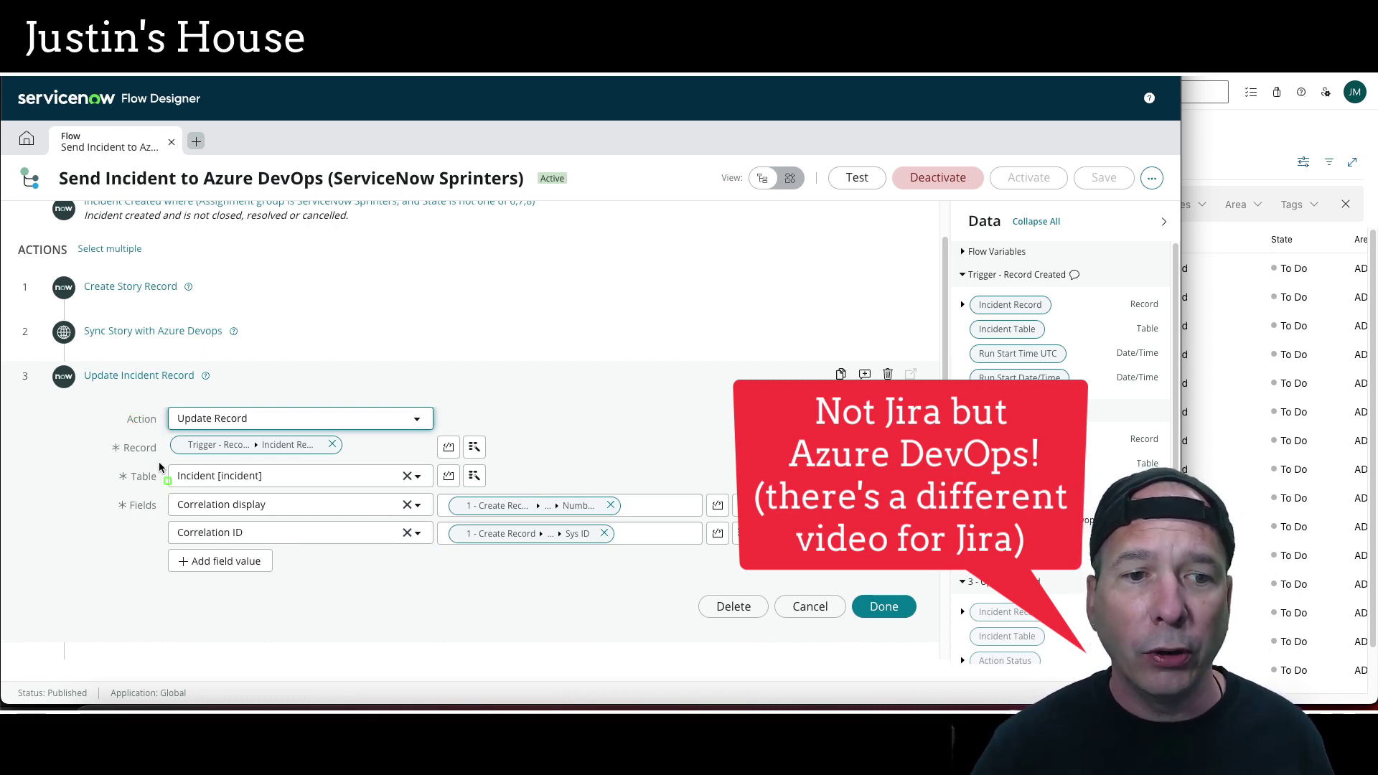
{"action": "mouse_move", "coordinate": [163, 464]}
{"action": "left_mouse_down"}
{"action": "mouse_move", "coordinate": [399, 578]}
{"action": "mouse_move", "coordinate": [438, 567]}
{"action": "left_mouse_up"}
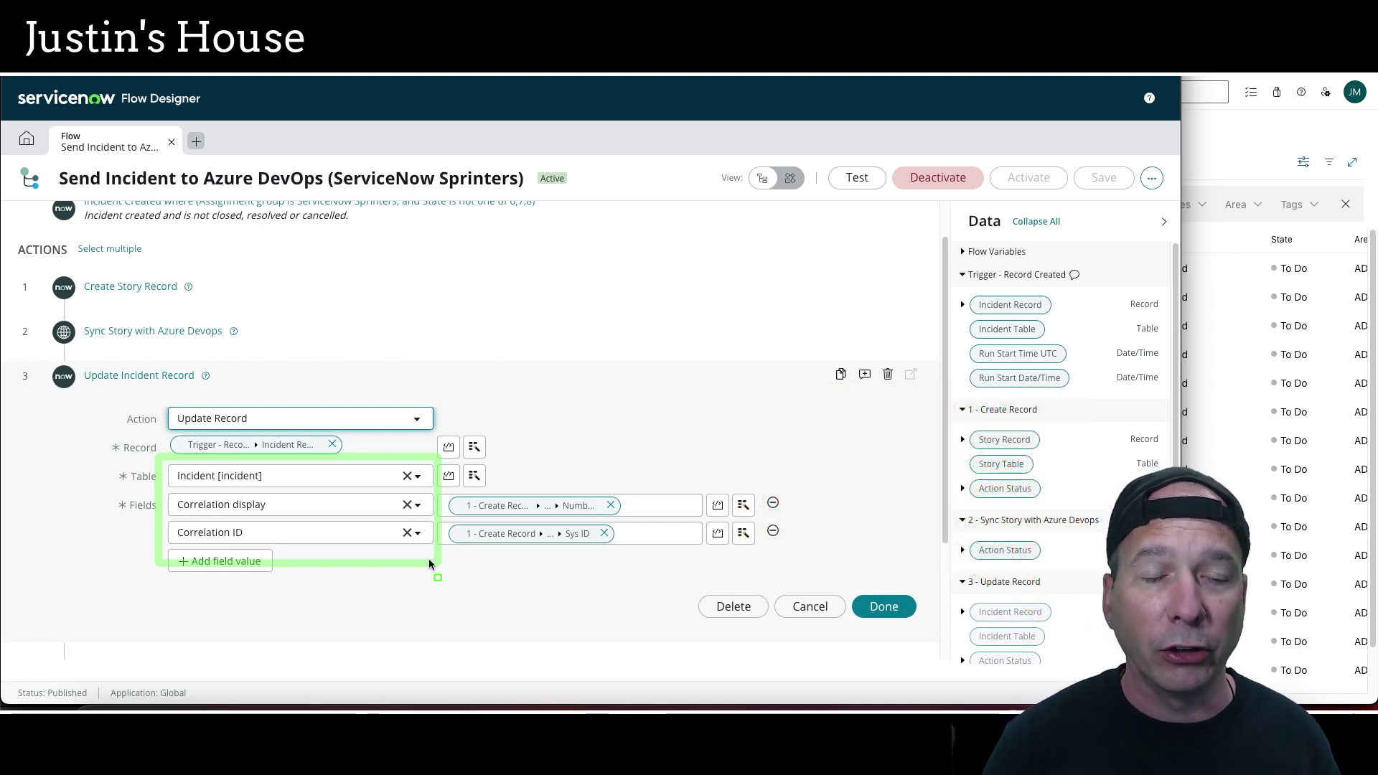
{"action": "left_click_drag", "start_coordinate": [166, 488], "coordinate": [289, 555]}
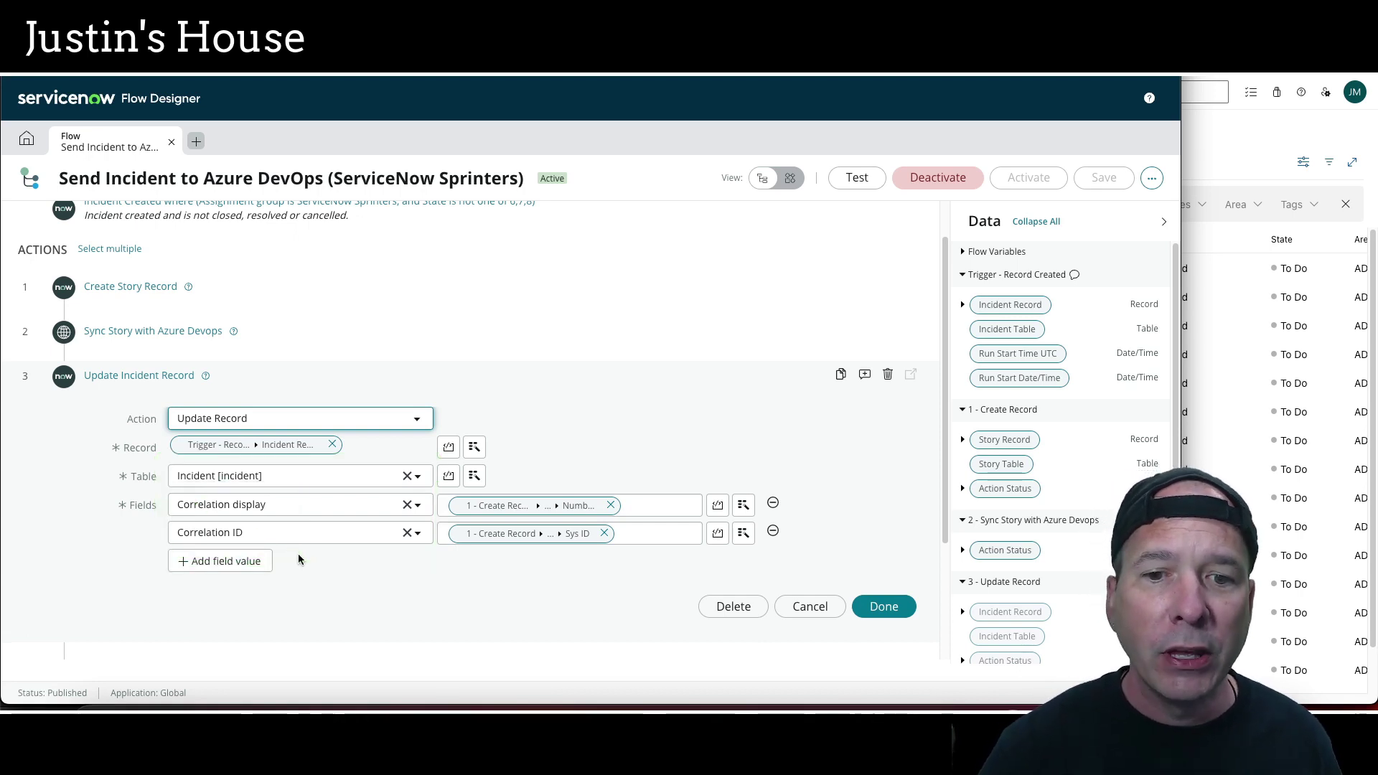
Trace the created Story Record's Number and Sys ID data pills to Correlation display and Correlation ID, and close the action.
{"action": "scroll", "coordinate": [985, 409], "scroll_direction": "down", "scroll_amount": 2}
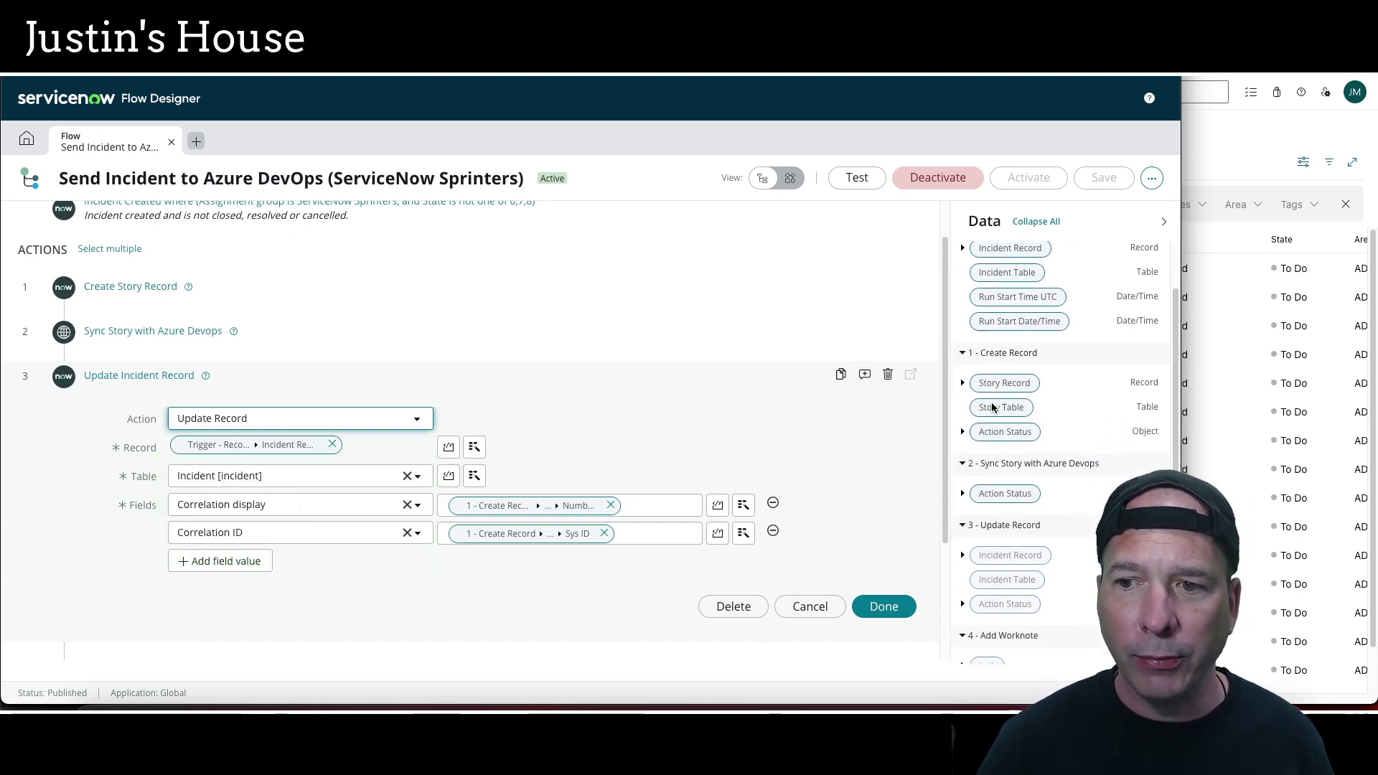
{"action": "left_click", "coordinate": [964, 383]}
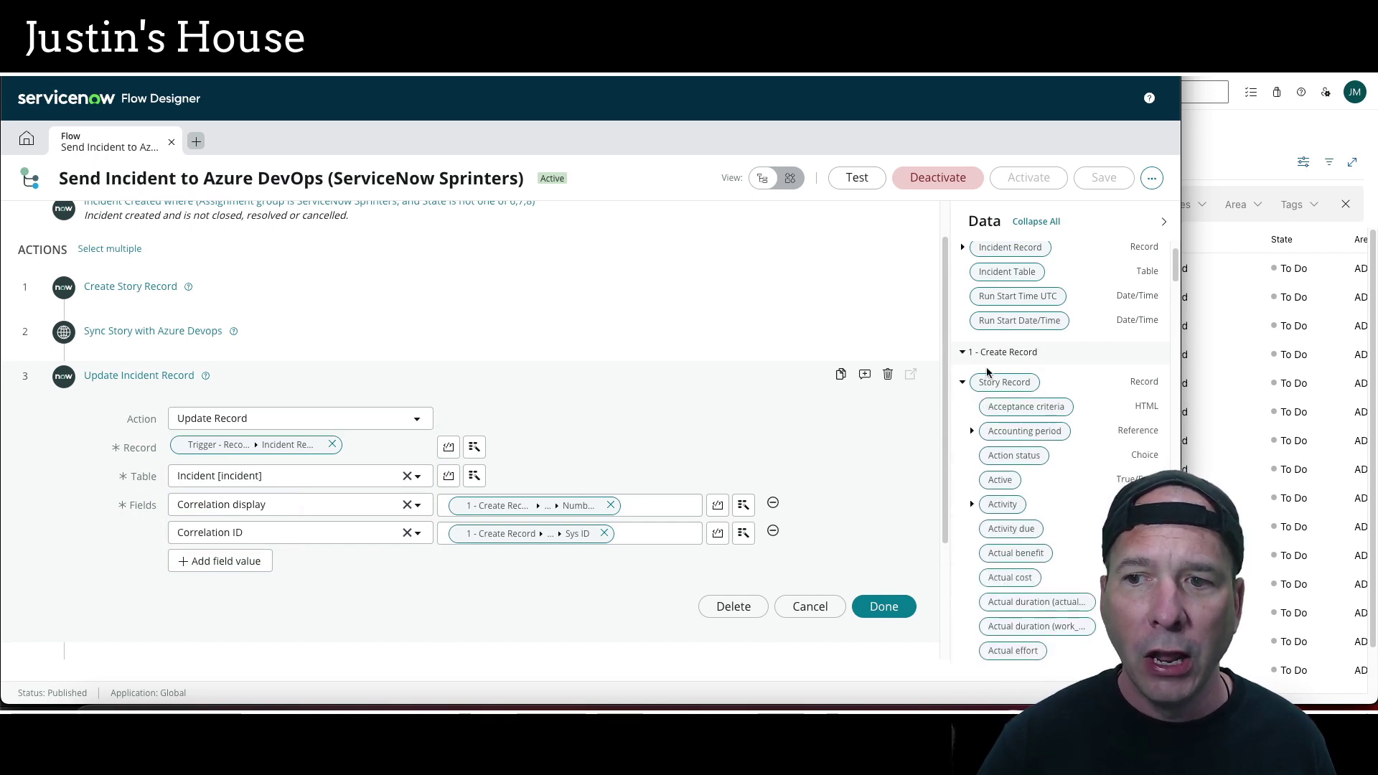
{"action": "scroll", "coordinate": [987, 372], "scroll_direction": "down", "scroll_amount": 10}
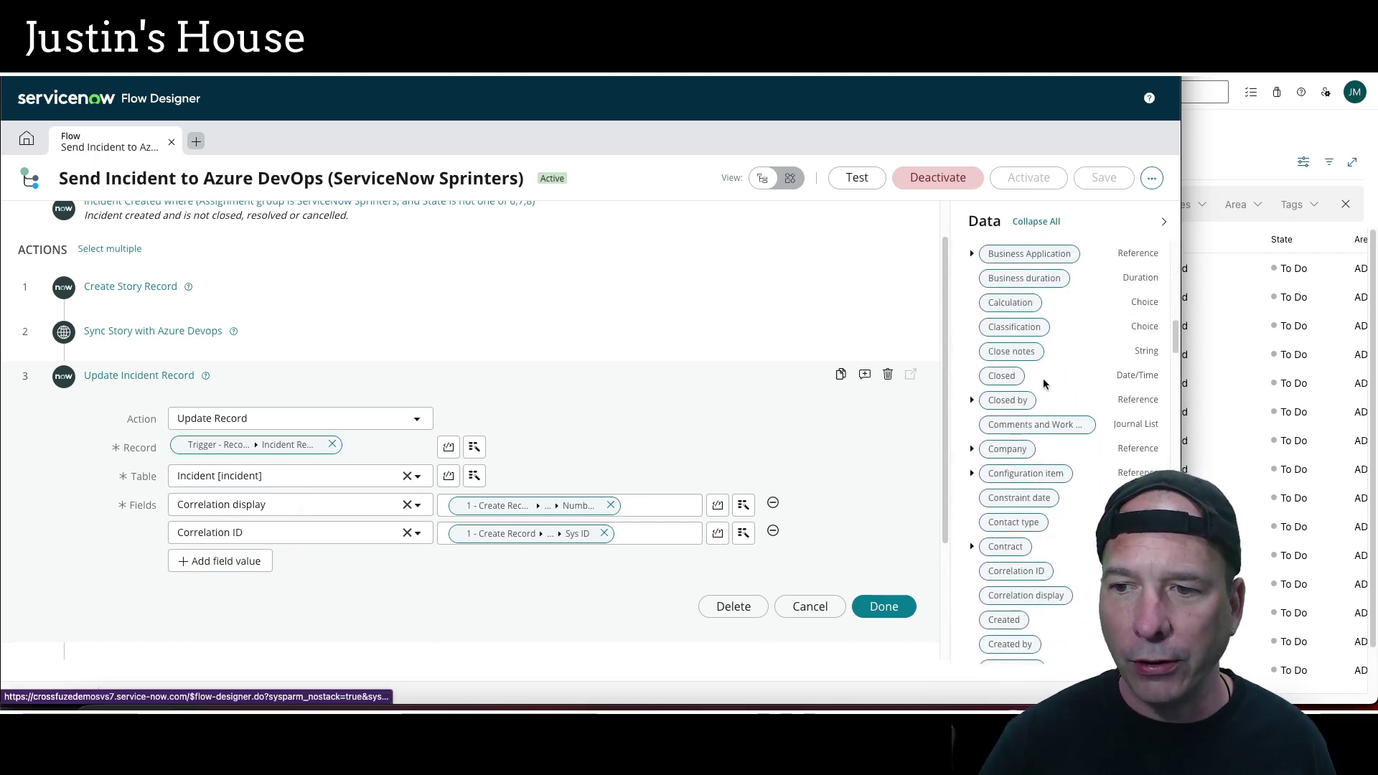
{"action": "scroll", "coordinate": [1045, 384], "scroll_direction": "down", "scroll_amount": 10}
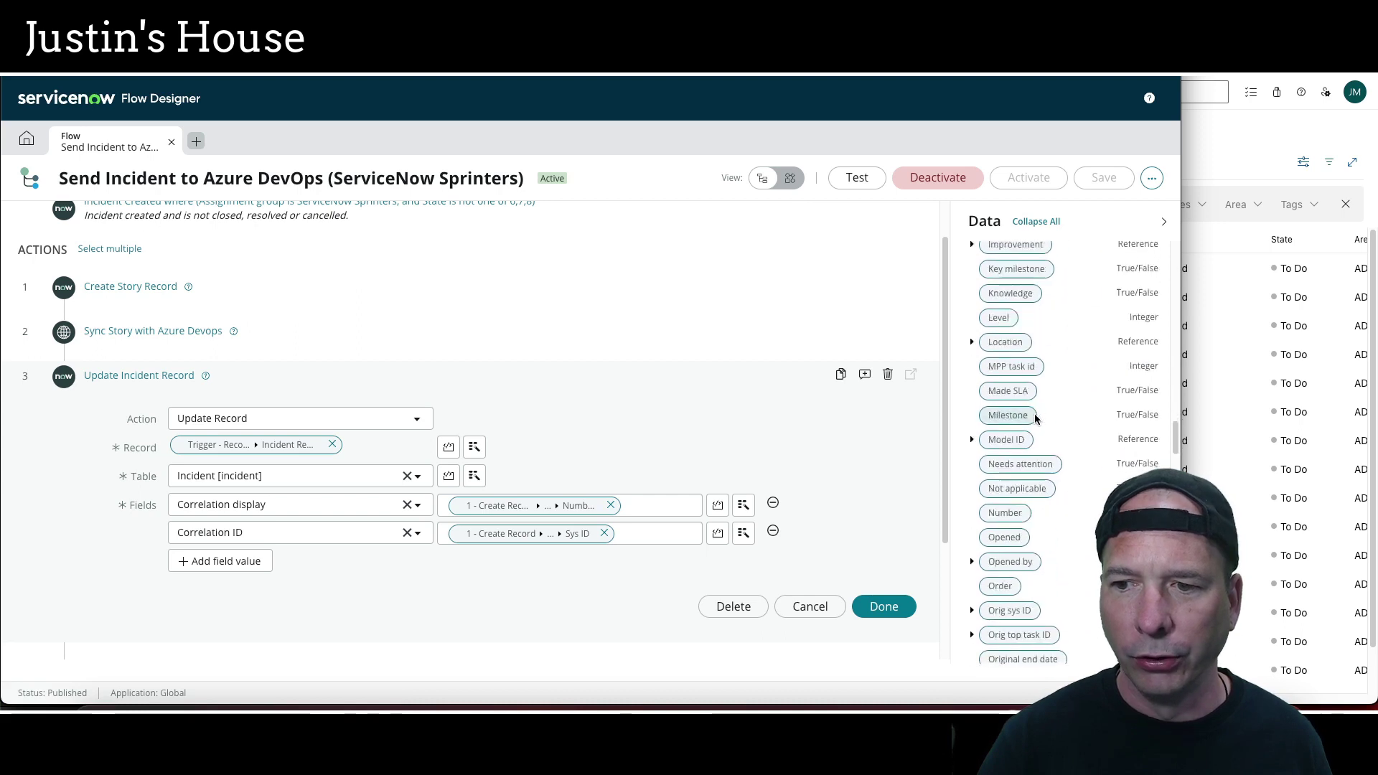
{"action": "scroll", "coordinate": [1035, 413], "scroll_direction": "down", "scroll_amount": 2}
{"action": "left_click_drag", "start_coordinate": [1005, 457], "coordinate": [616, 507]}
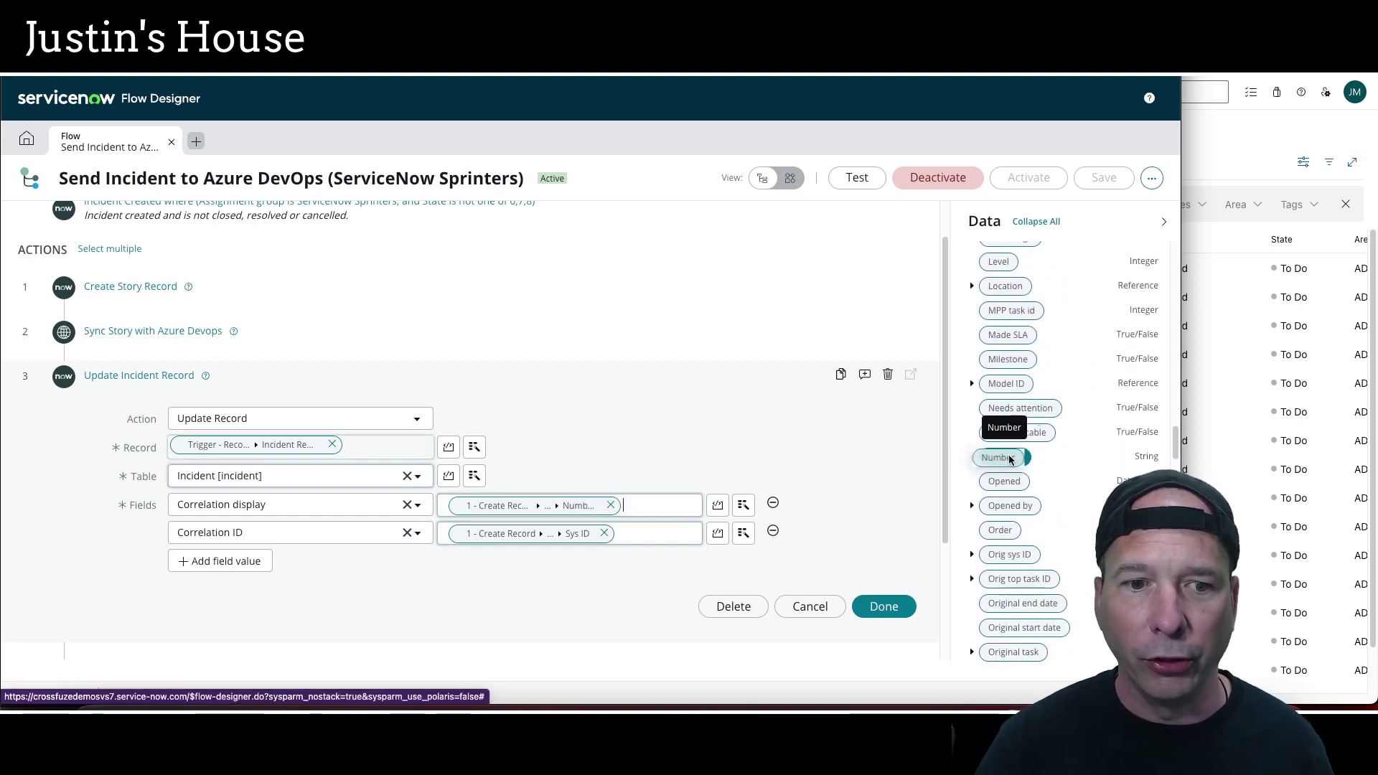
{"action": "left_click_drag", "start_coordinate": [1013, 459], "coordinate": [575, 529]}
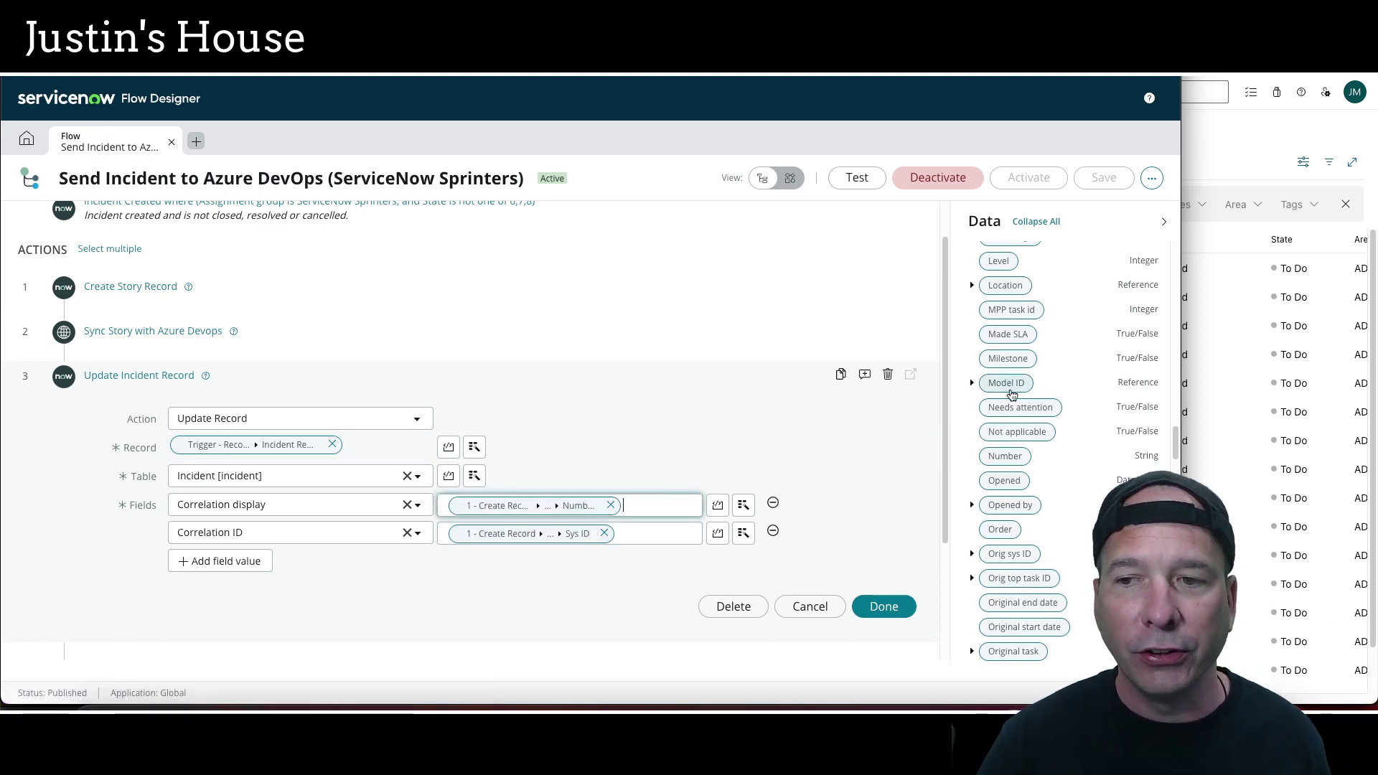
{"action": "scroll", "coordinate": [1009, 402], "scroll_direction": "down", "scroll_amount": 5}
{"action": "scroll", "coordinate": [994, 481], "scroll_direction": "down", "scroll_amount": 5}
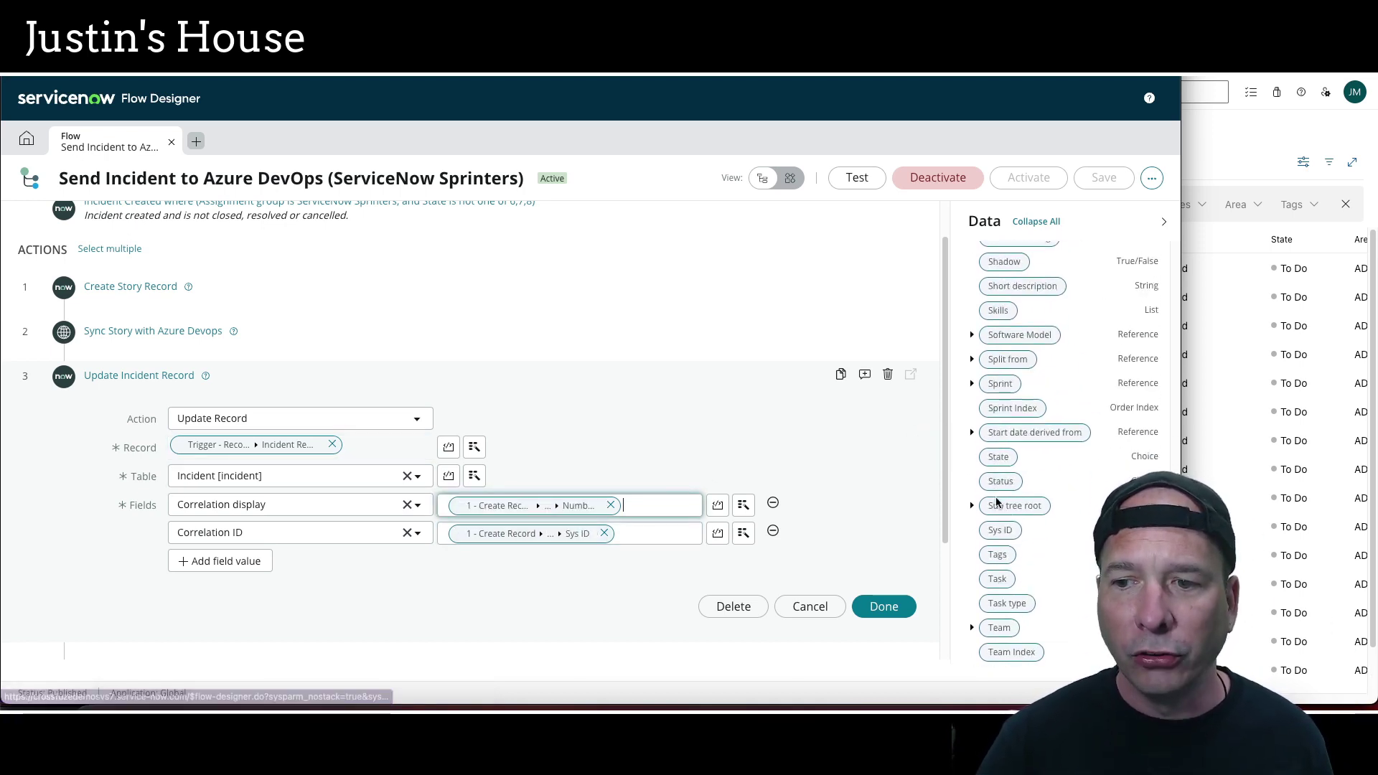
{"action": "left_click_drag", "start_coordinate": [998, 529], "coordinate": [600, 545]}
{"action": "left_click", "coordinate": [906, 605]}
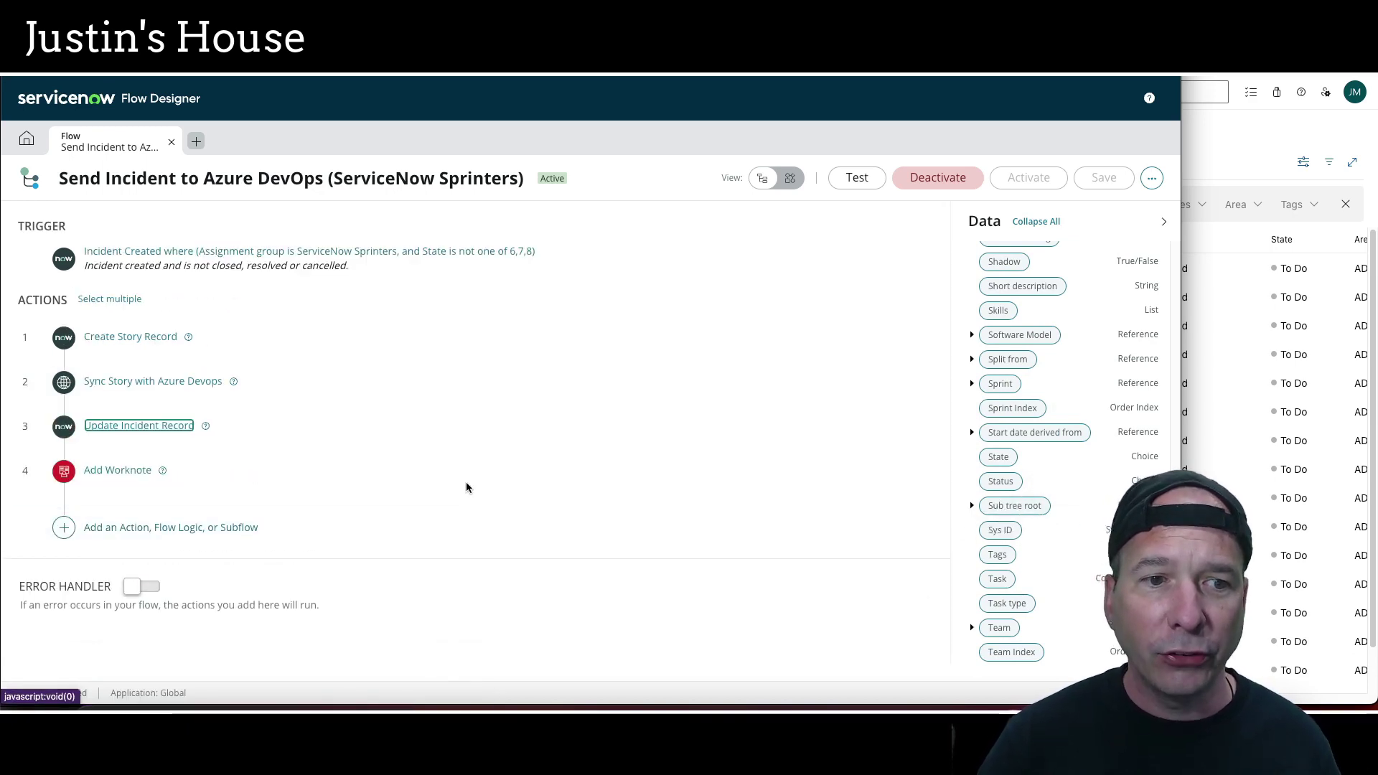
Expand the Add Worknote action and review its task and work note message.
{"action": "left_click", "coordinate": [302, 472]}
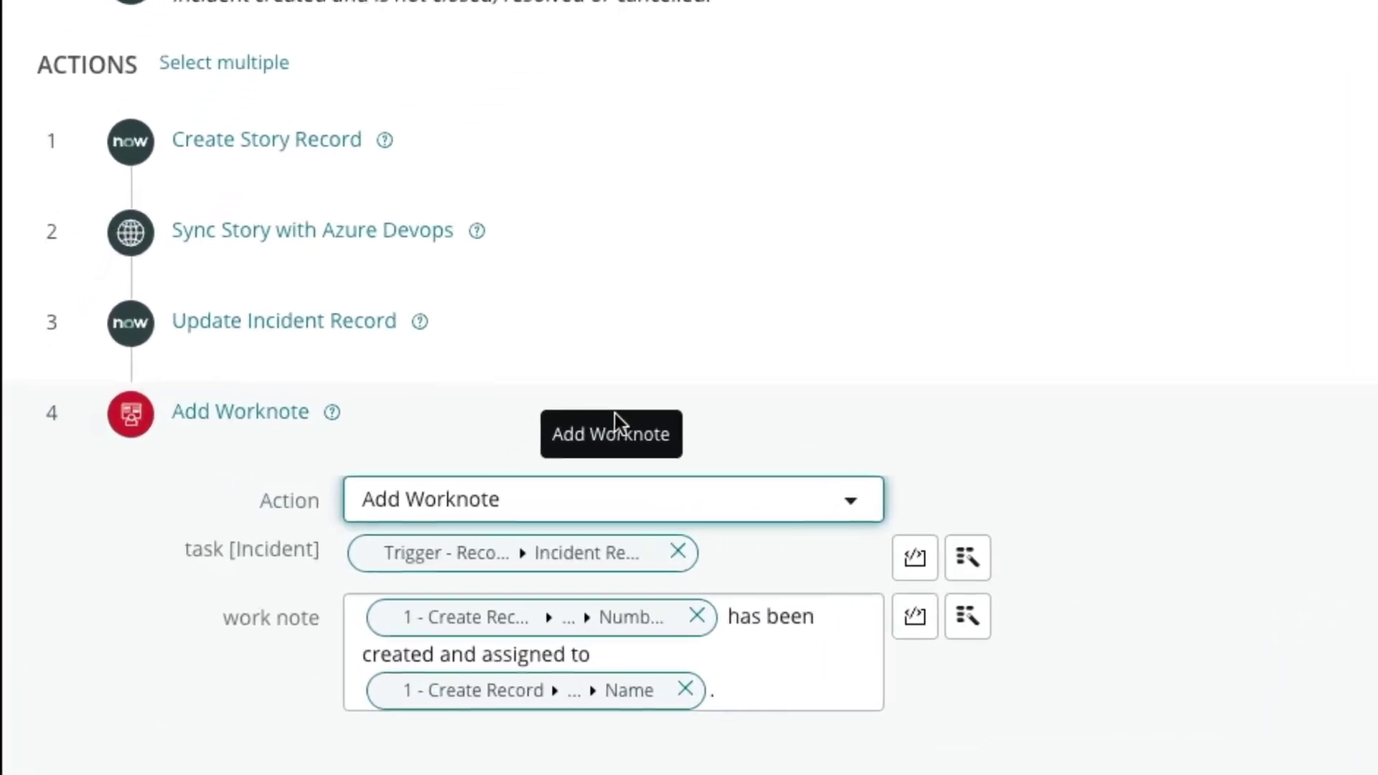
{"action": "scroll", "coordinate": [247, 422], "scroll_direction": "down", "scroll_amount": 5}
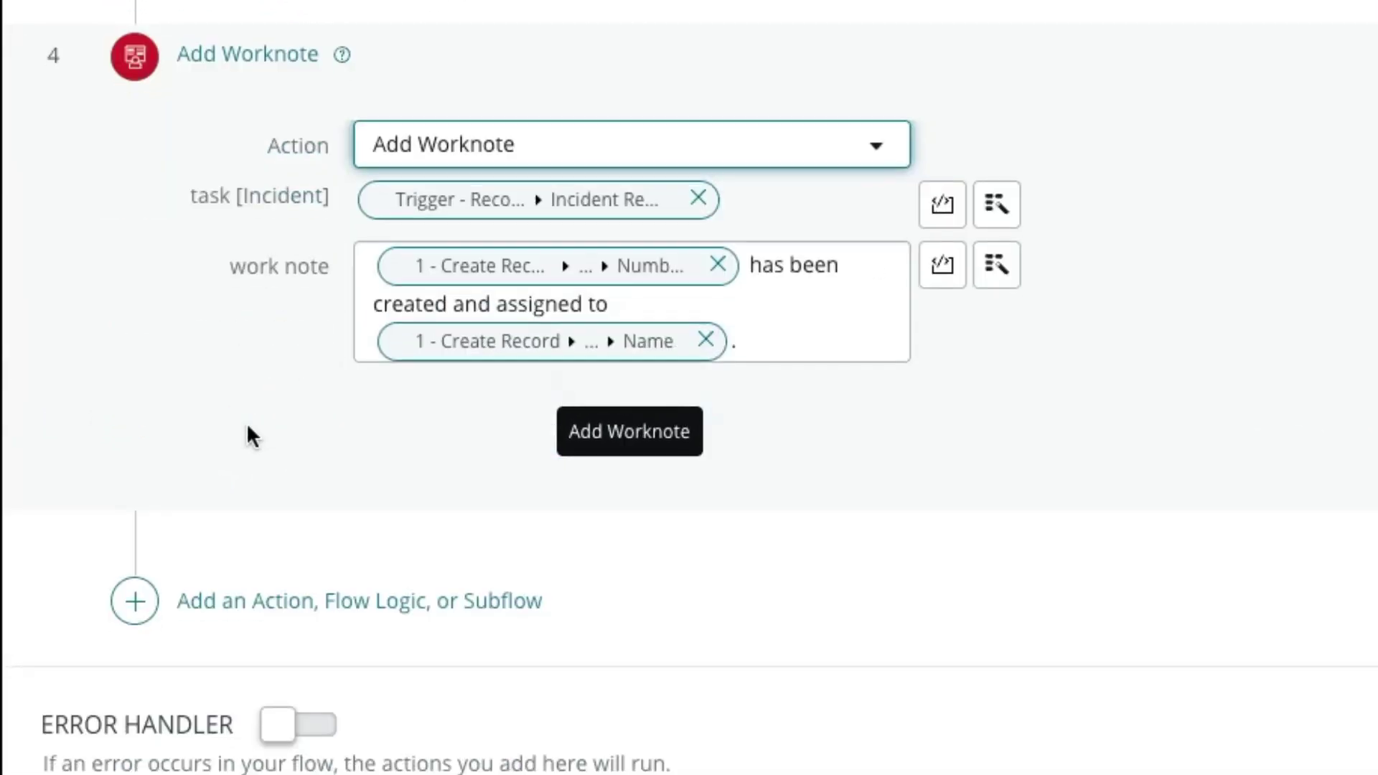
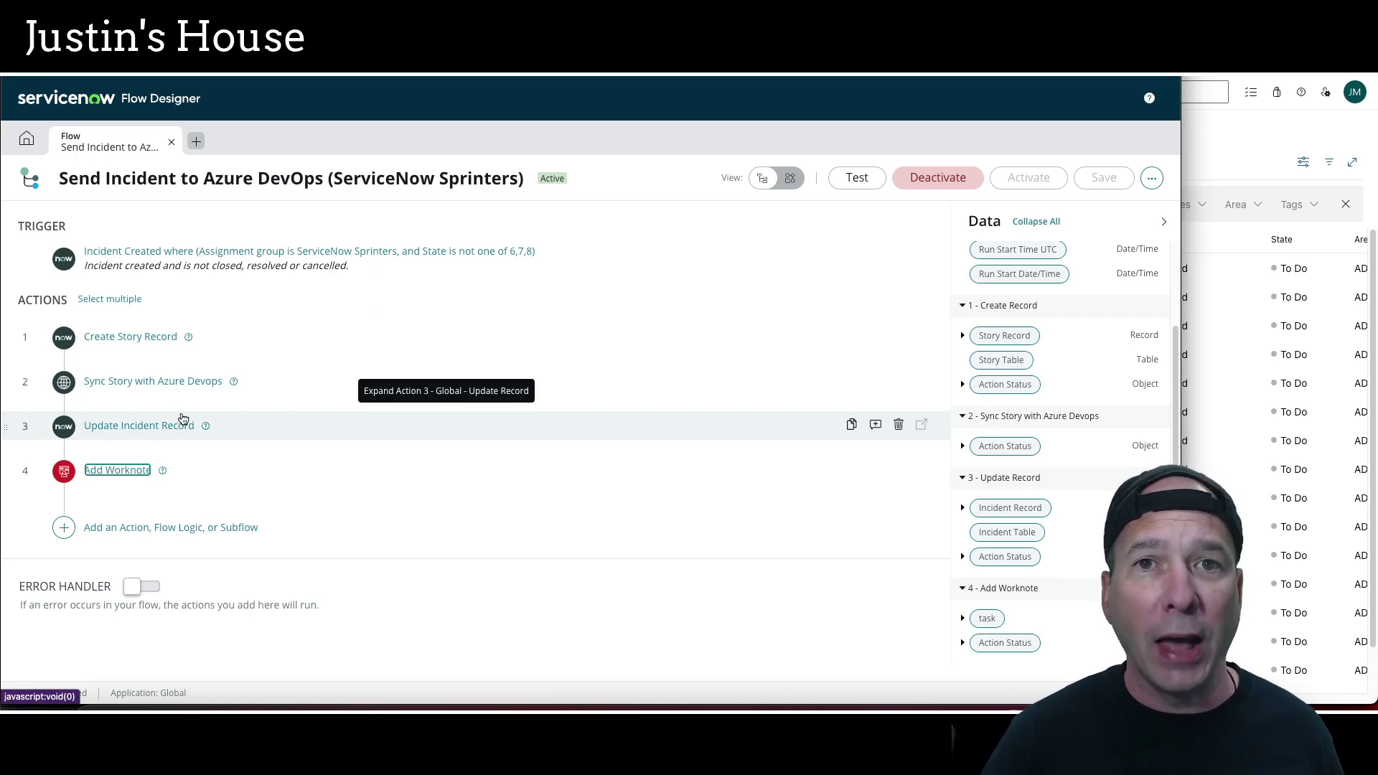
Switch to the ServiceNow instance and open the incident table's record list with incident.list in the navigation filter.
{"action": "left_click", "coordinate": [244, 61]}
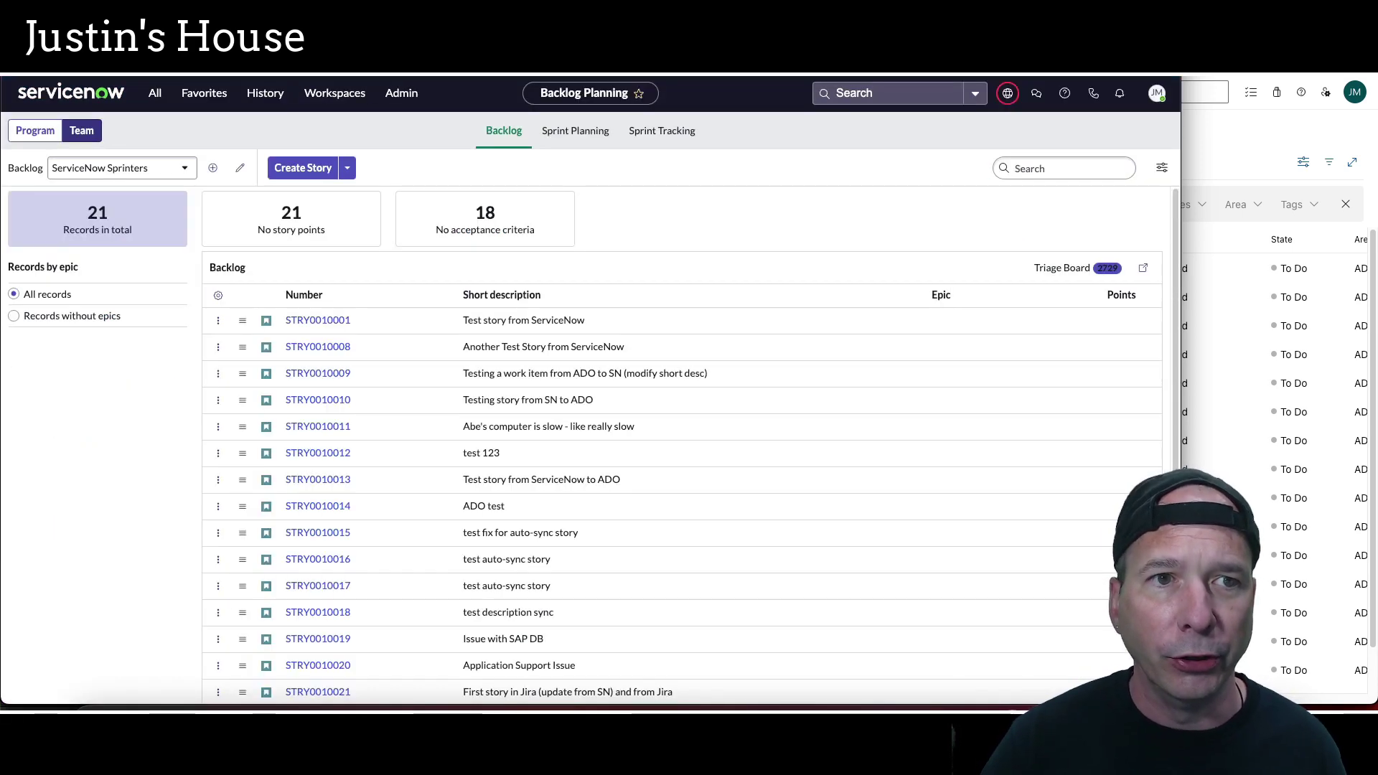
{"action": "left_click", "coordinate": [154, 93]}
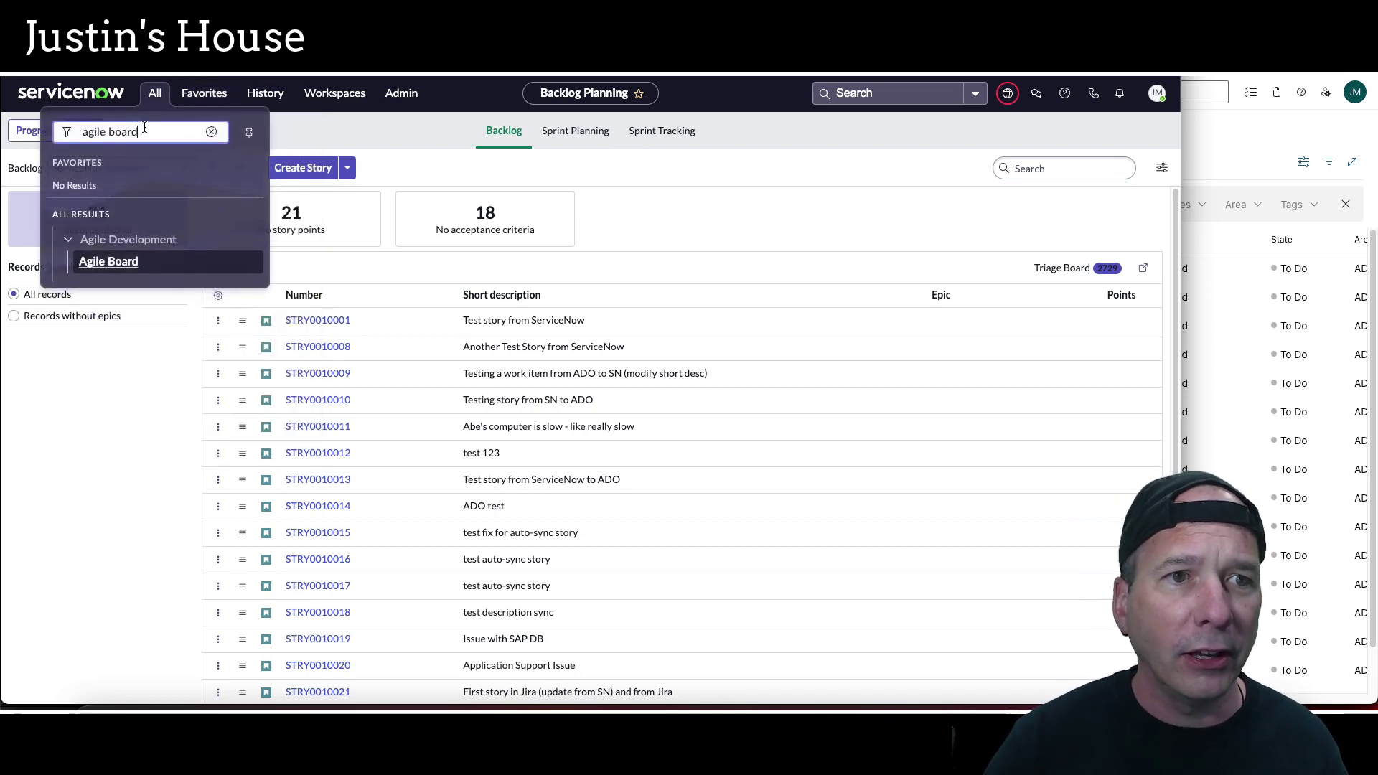
{"action": "key", "text": "ctrl+a"}
{"action": "key", "text": "BackSpace"}
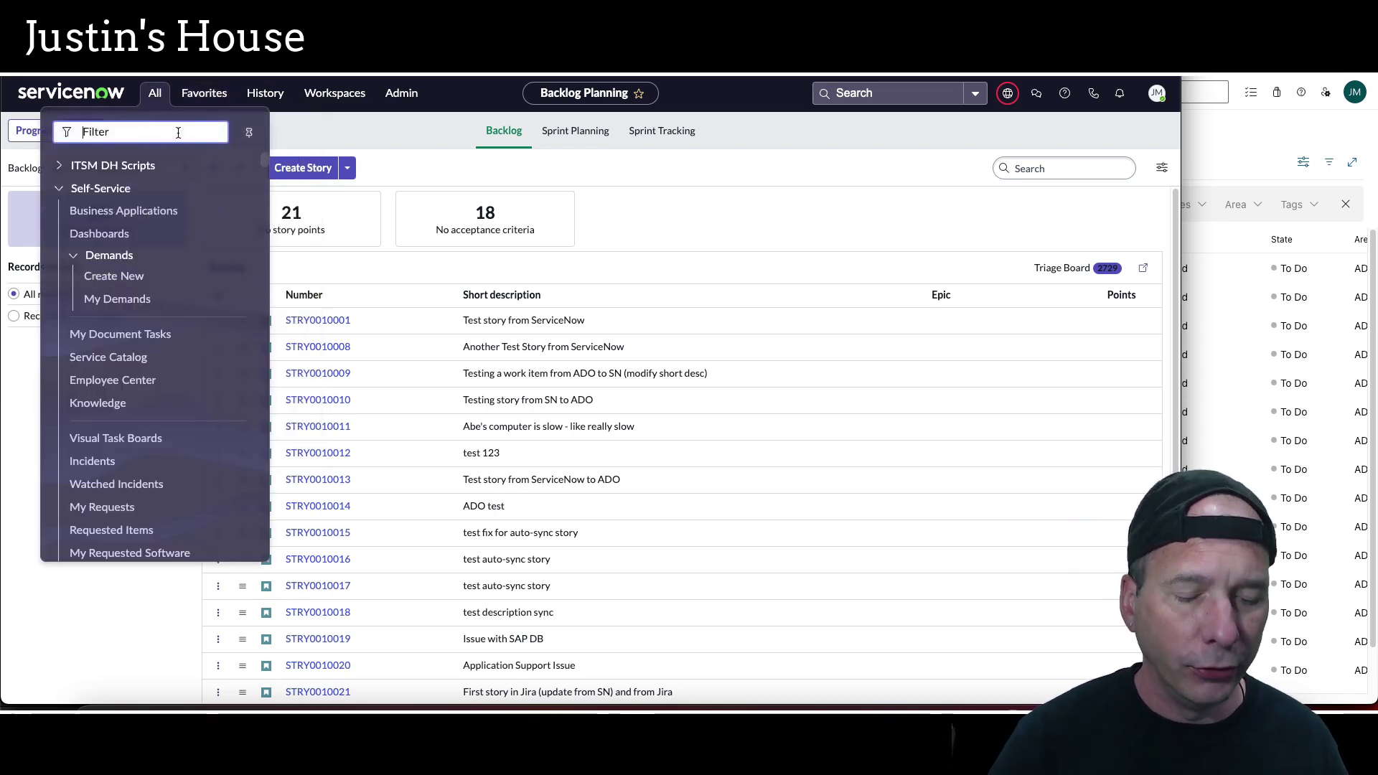
{"action": "type", "text": "incidents"}
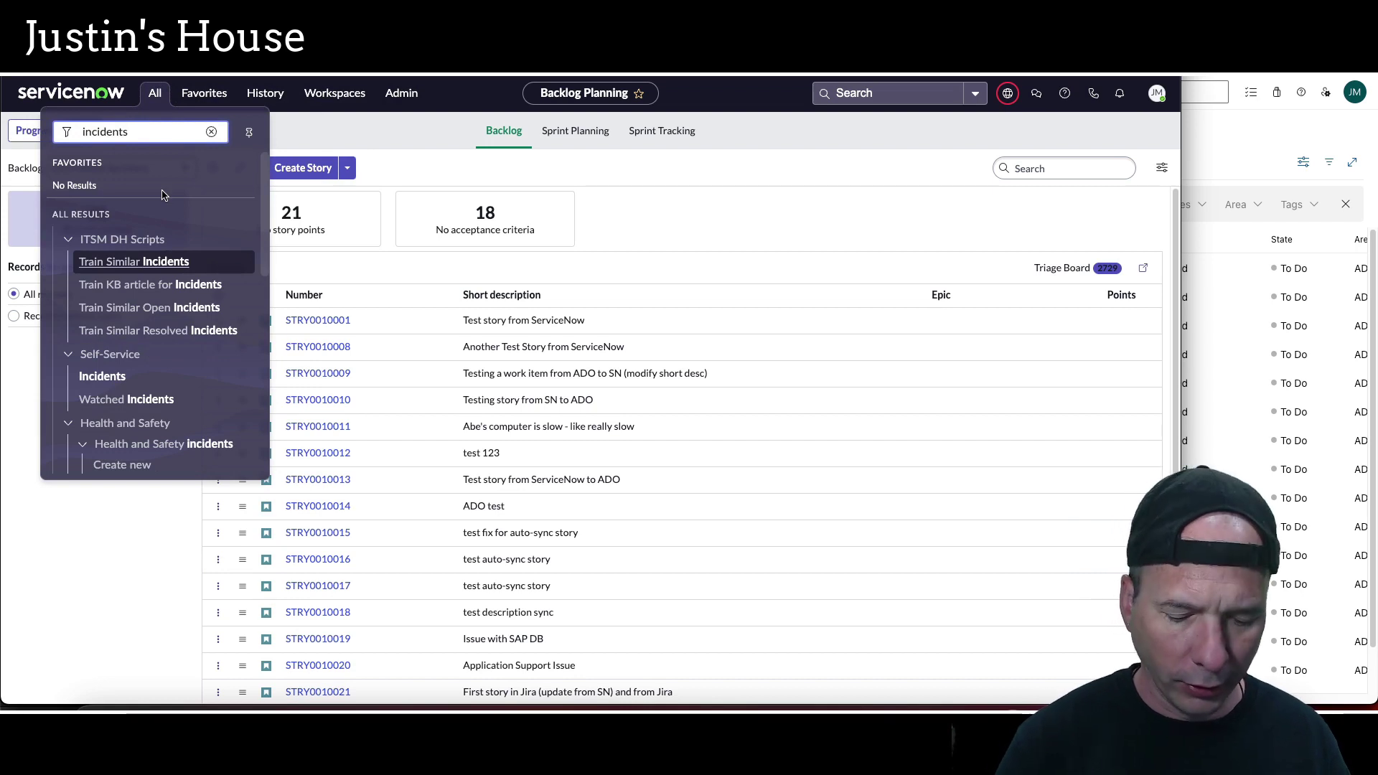
{"action": "key", "text": "BackSpace"}
{"action": "type", "text": ".list"}
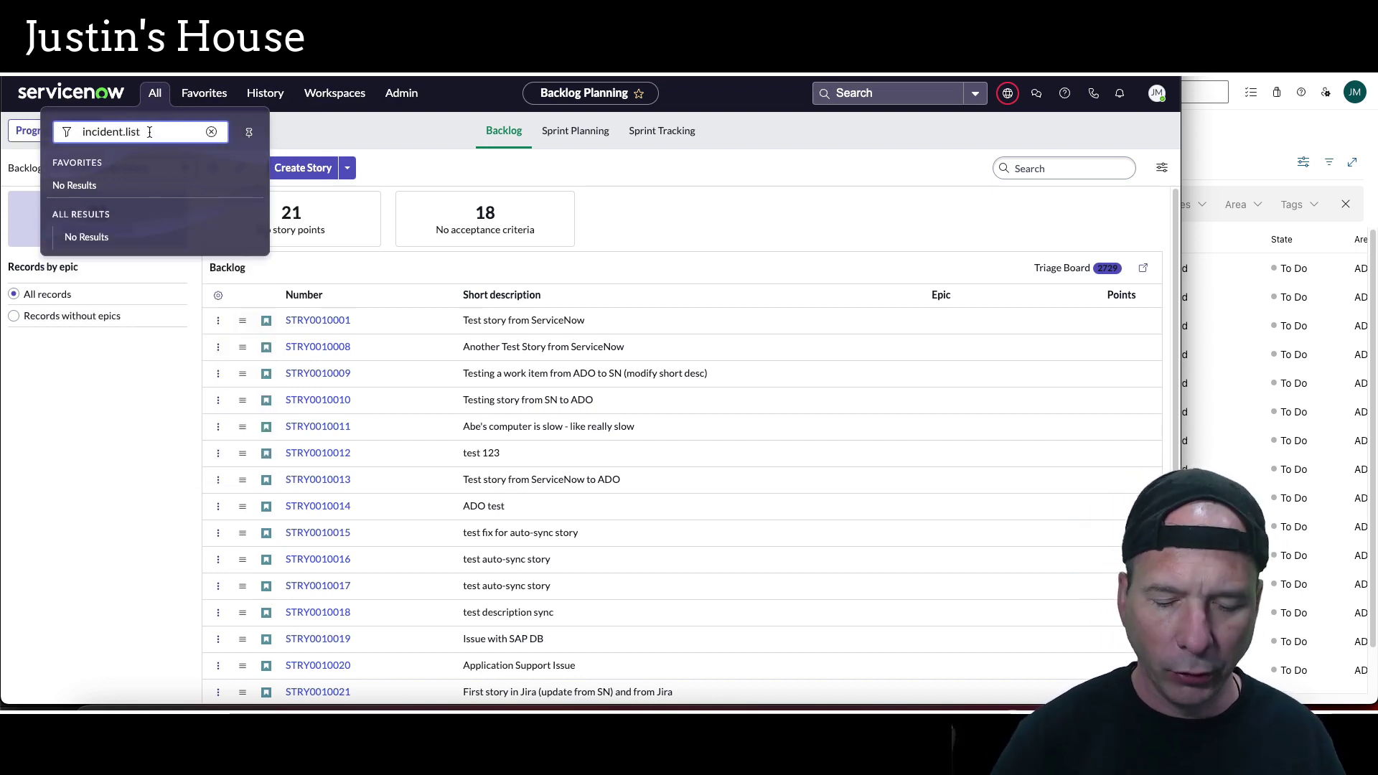
{"action": "key", "text": "Return"}
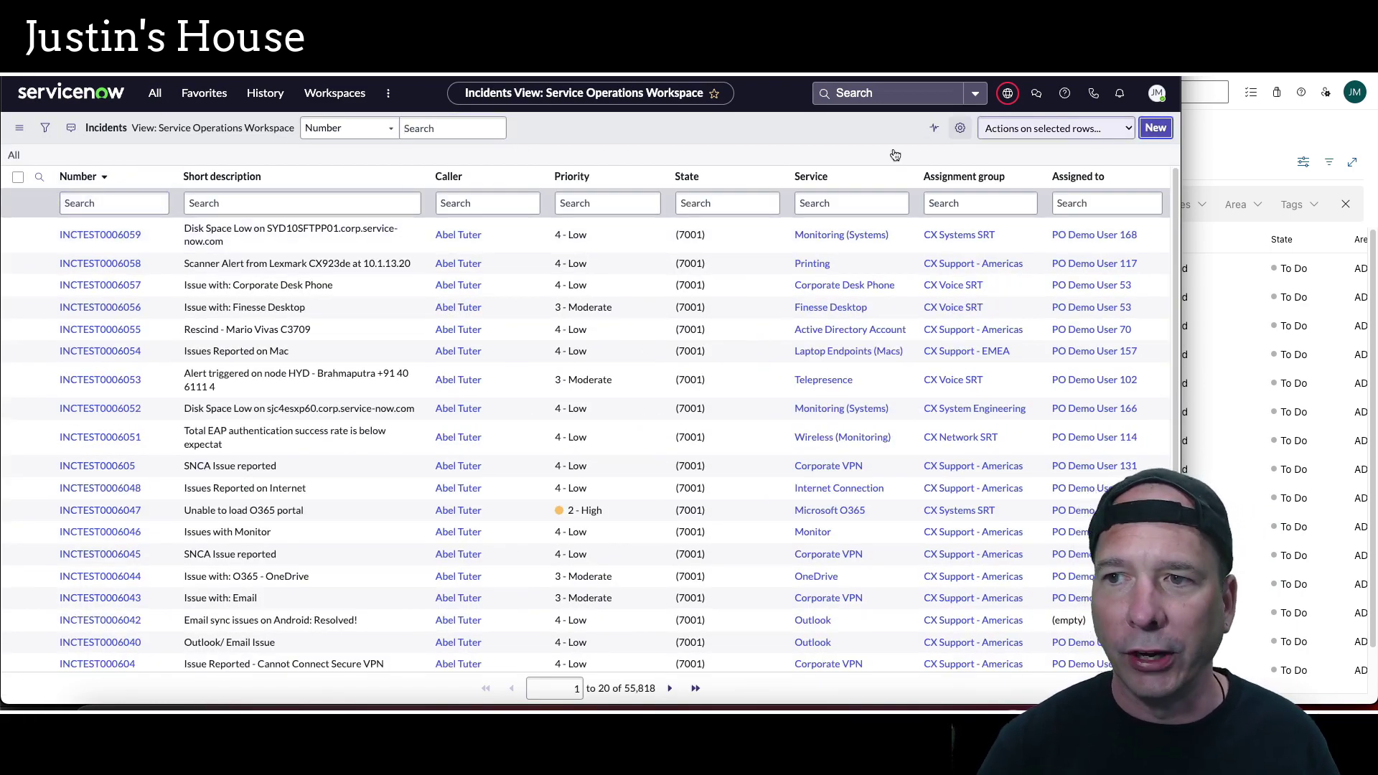
Start a new incident with short description "Incident in ServiceNow for ServiceNow Sprinters and the YouTube" and description "Incident auto-sync example.".
{"action": "left_click", "coordinate": [1156, 127]}
{"action": "left_click_drag", "start_coordinate": [1125, 142], "coordinate": [645, 201]}
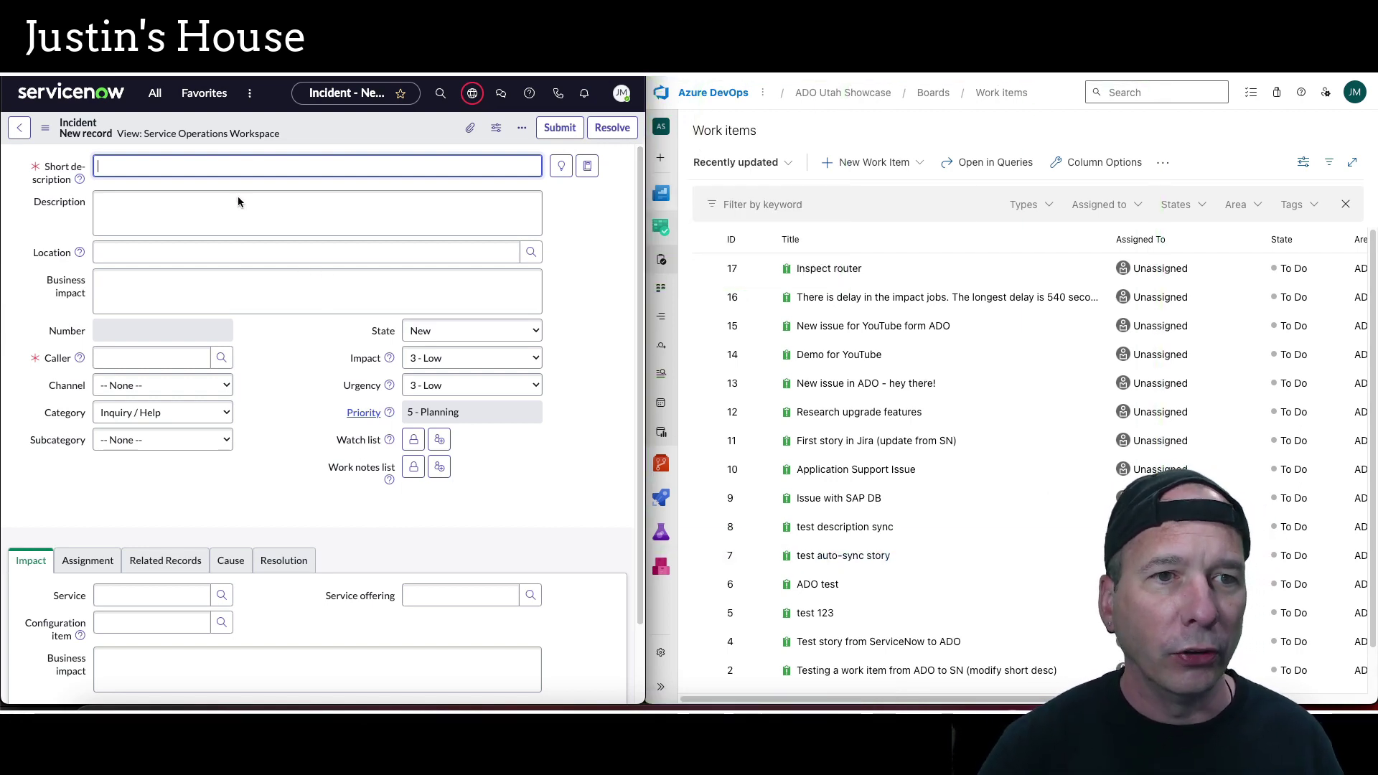
{"action": "type", "text": "In"}
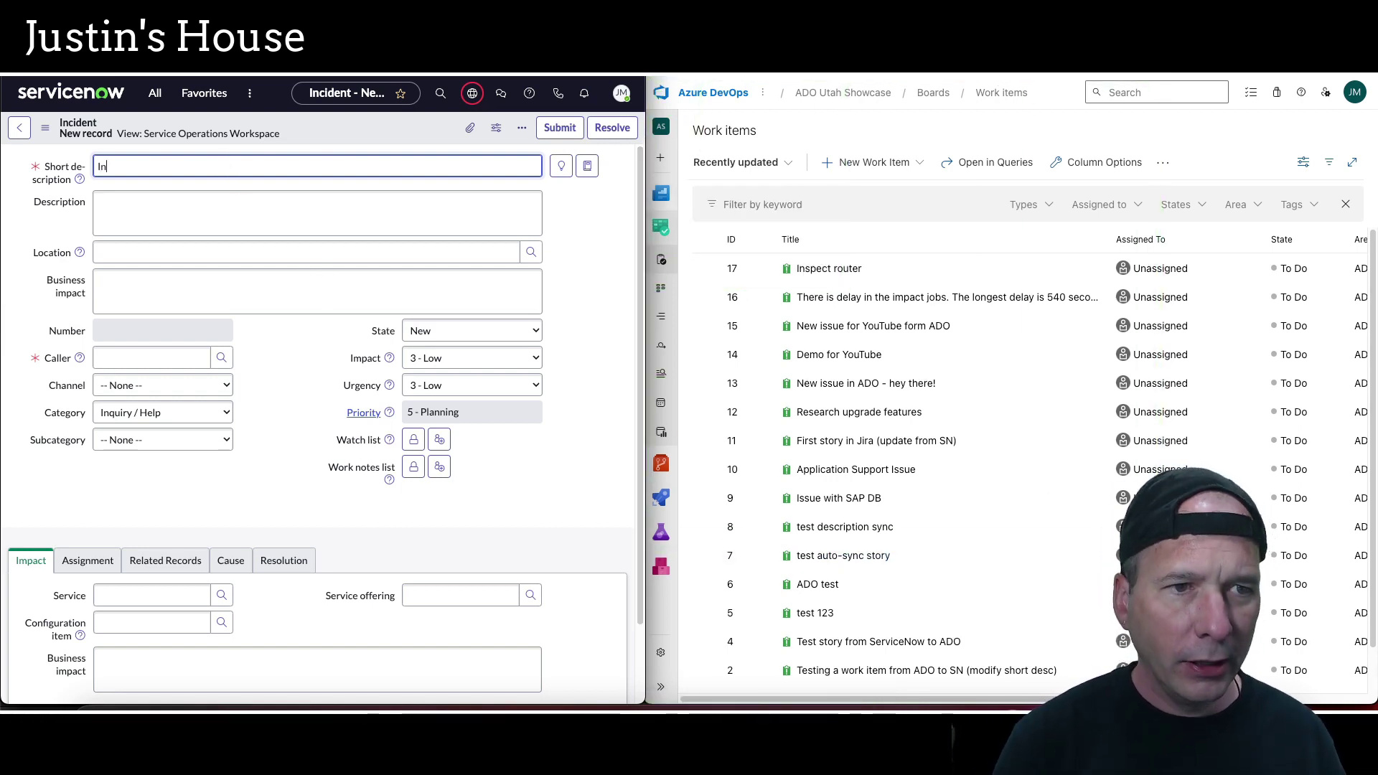
{"action": "type", "text": "cident in ServiceNow for Service"}
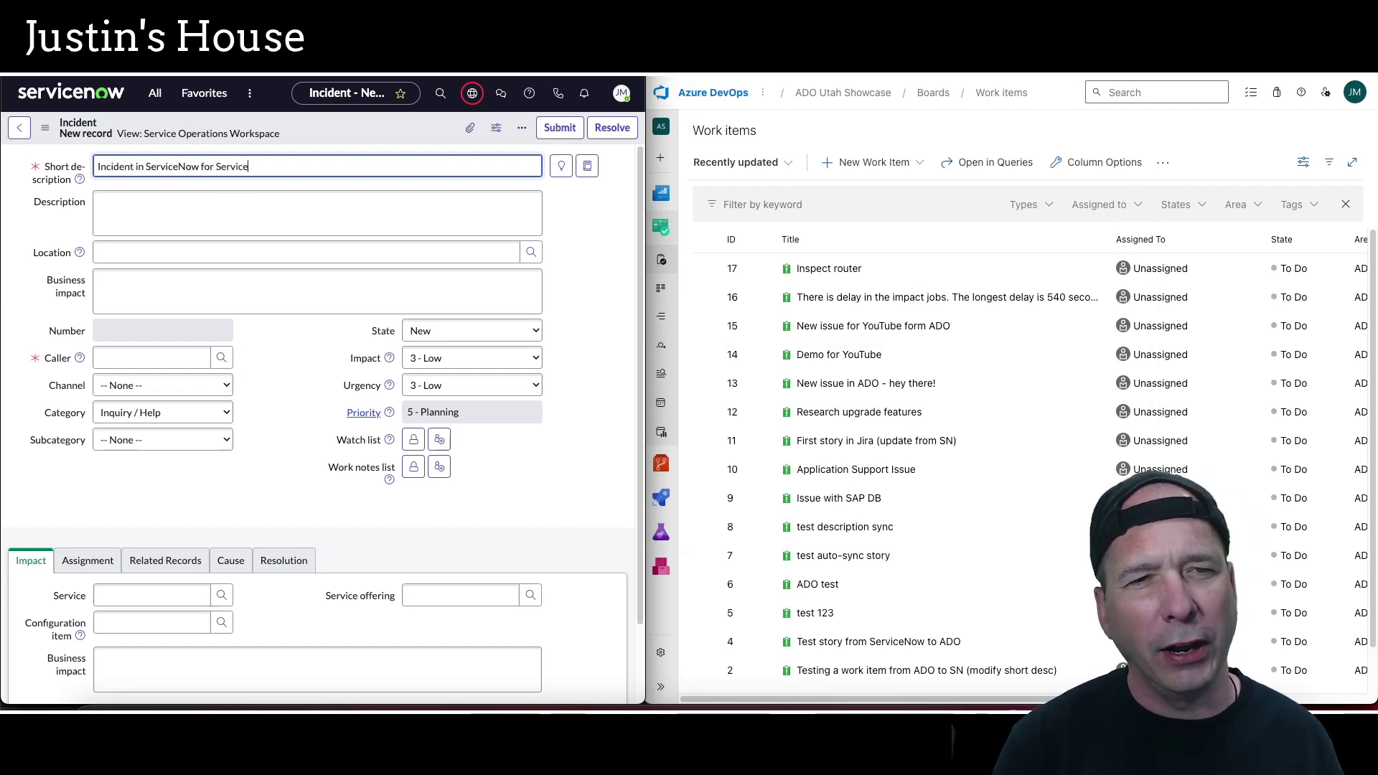
{"action": "type", "text": "Now Sprinters a"}
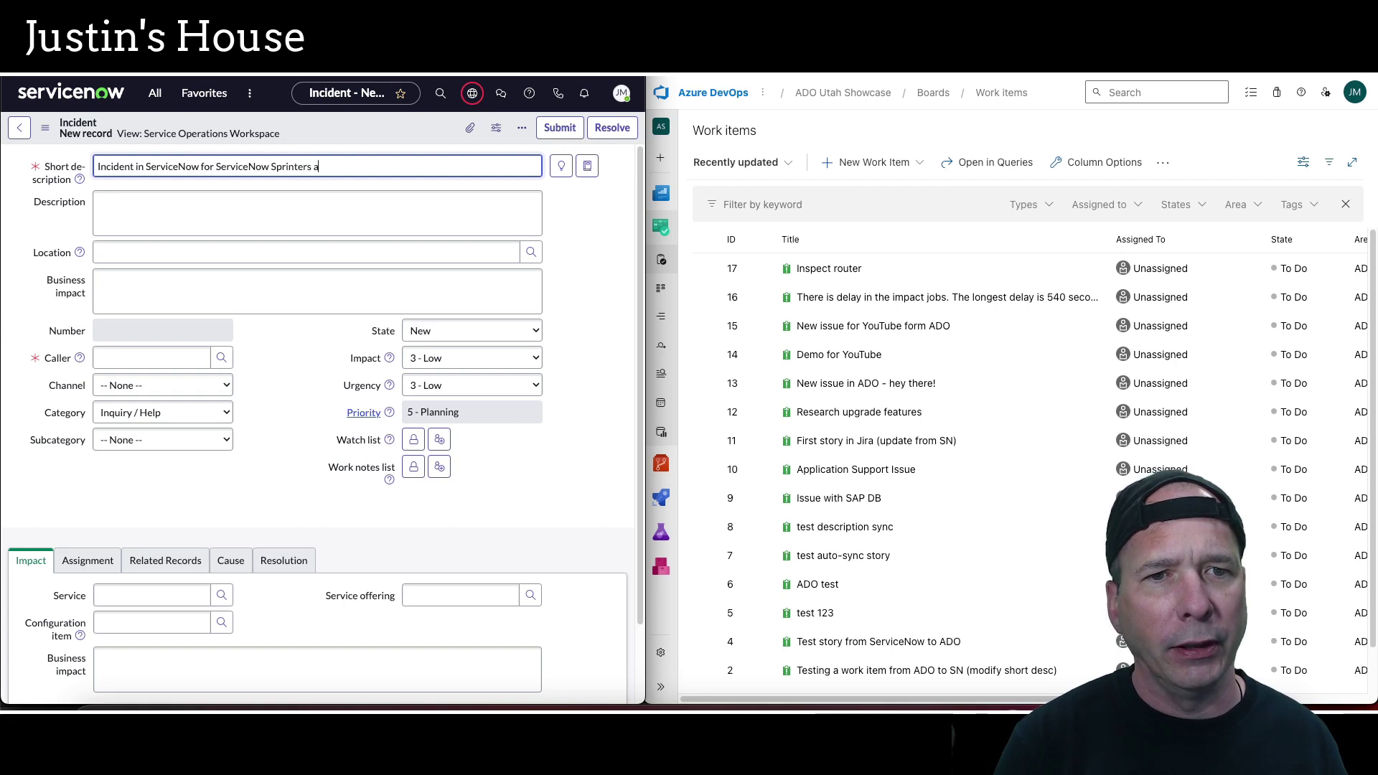
{"action": "type", "text": "nd the YouTube"}
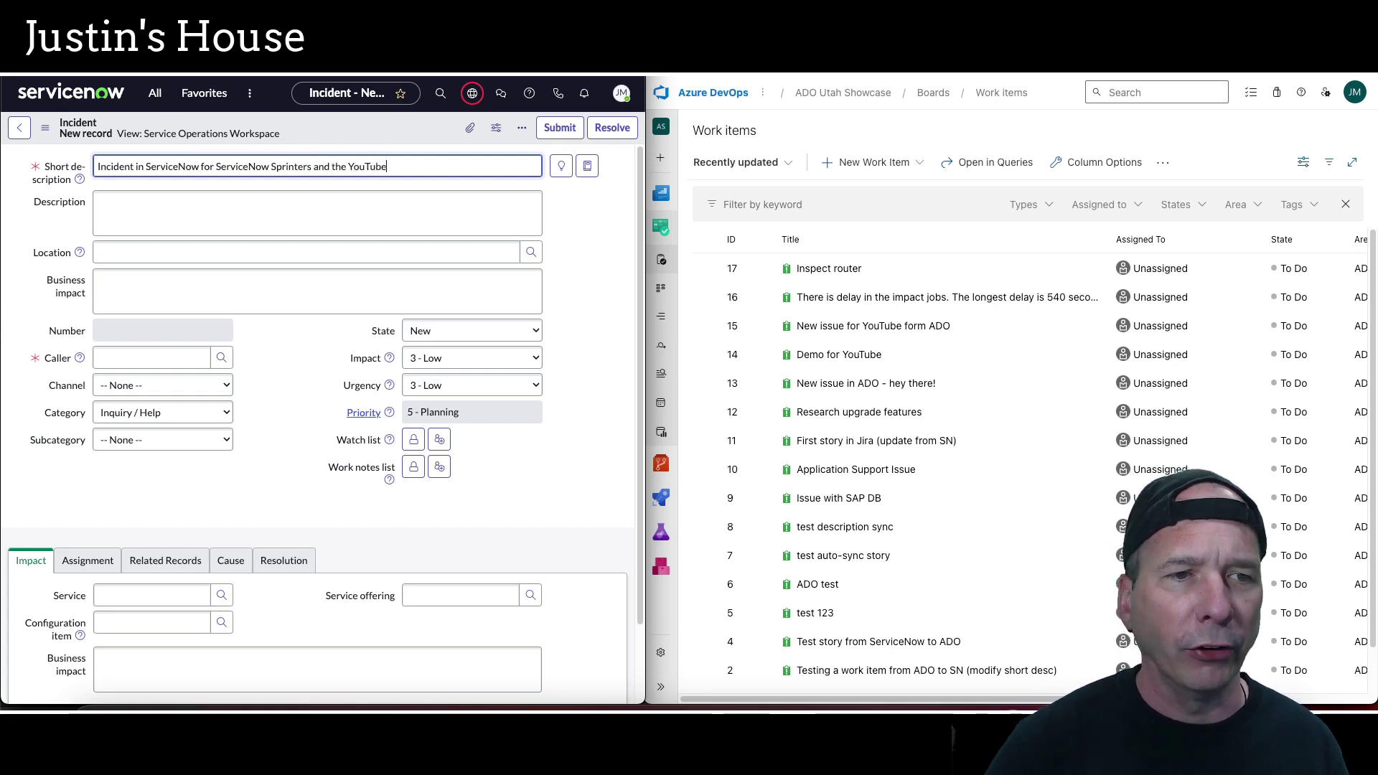
{"action": "left_click", "coordinate": [187, 204]}
{"action": "type", "text": "Incdien"}
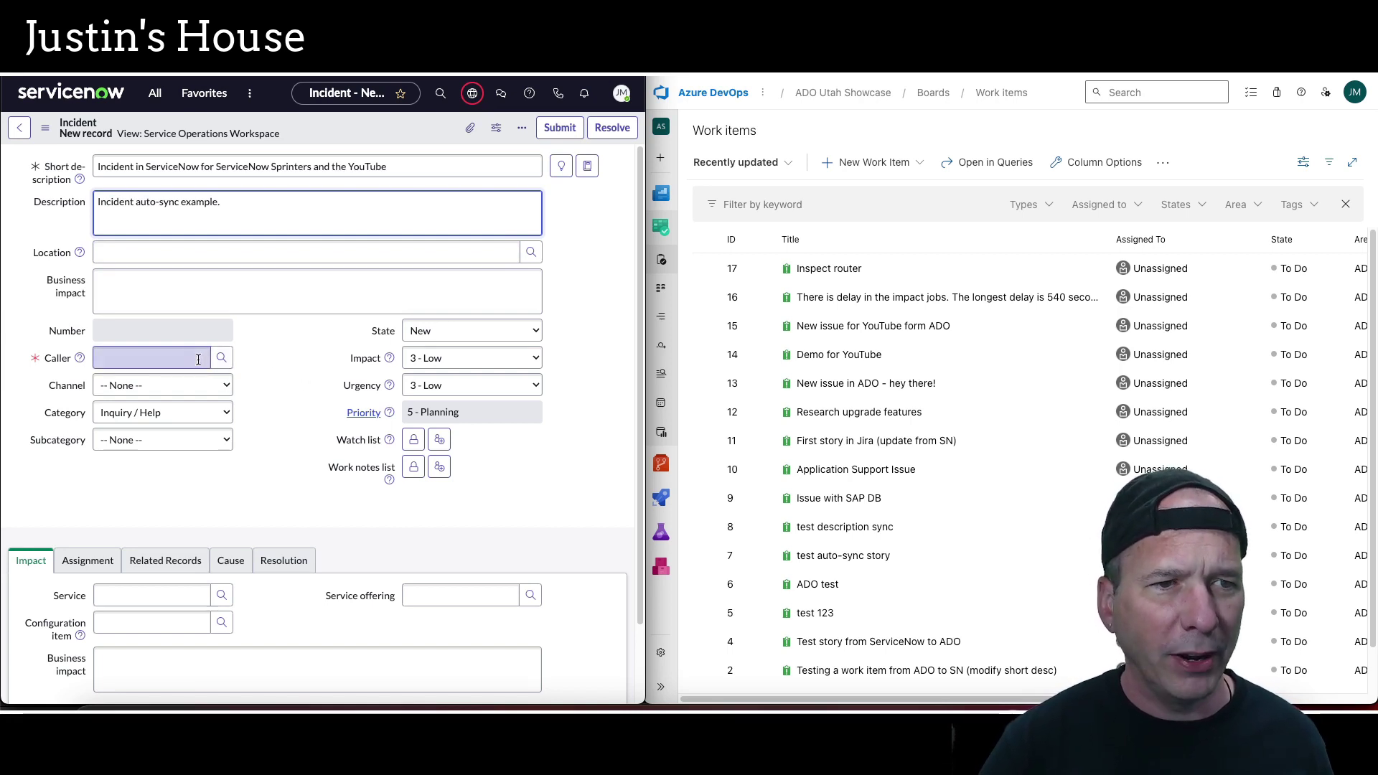
{"action": "left_click", "coordinate": [44, 127]}
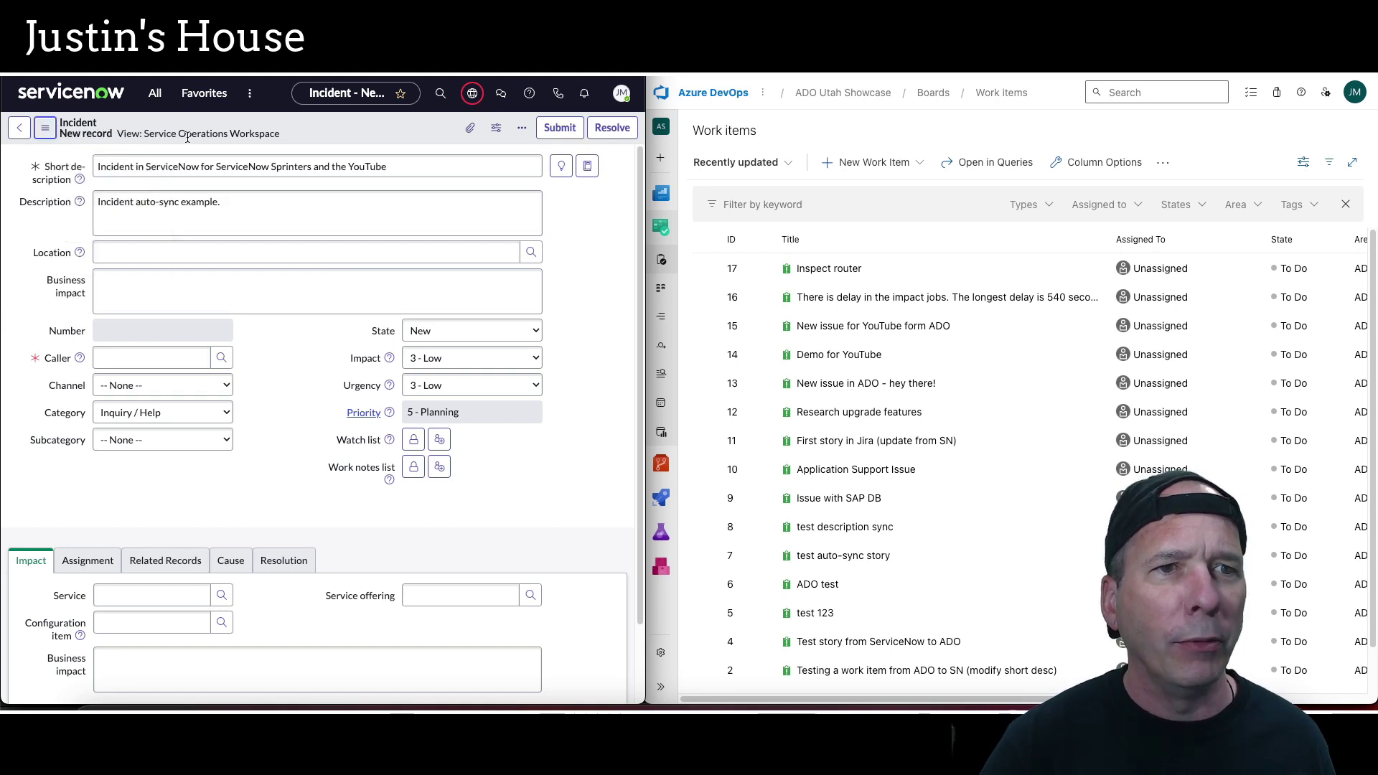
{"action": "left_click", "coordinate": [44, 127]}
{"action": "mouse_move", "coordinate": [112, 172]}
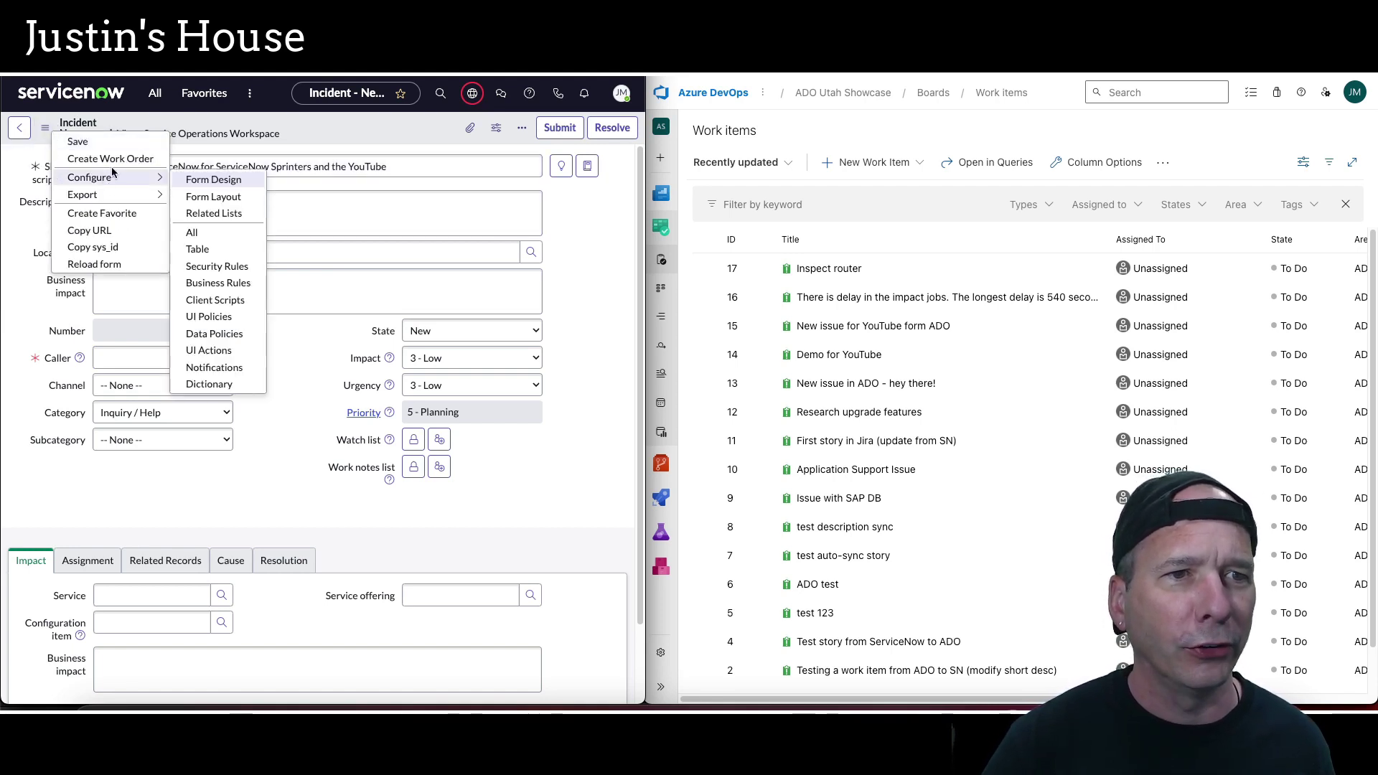
{"action": "left_click", "coordinate": [33, 234]}
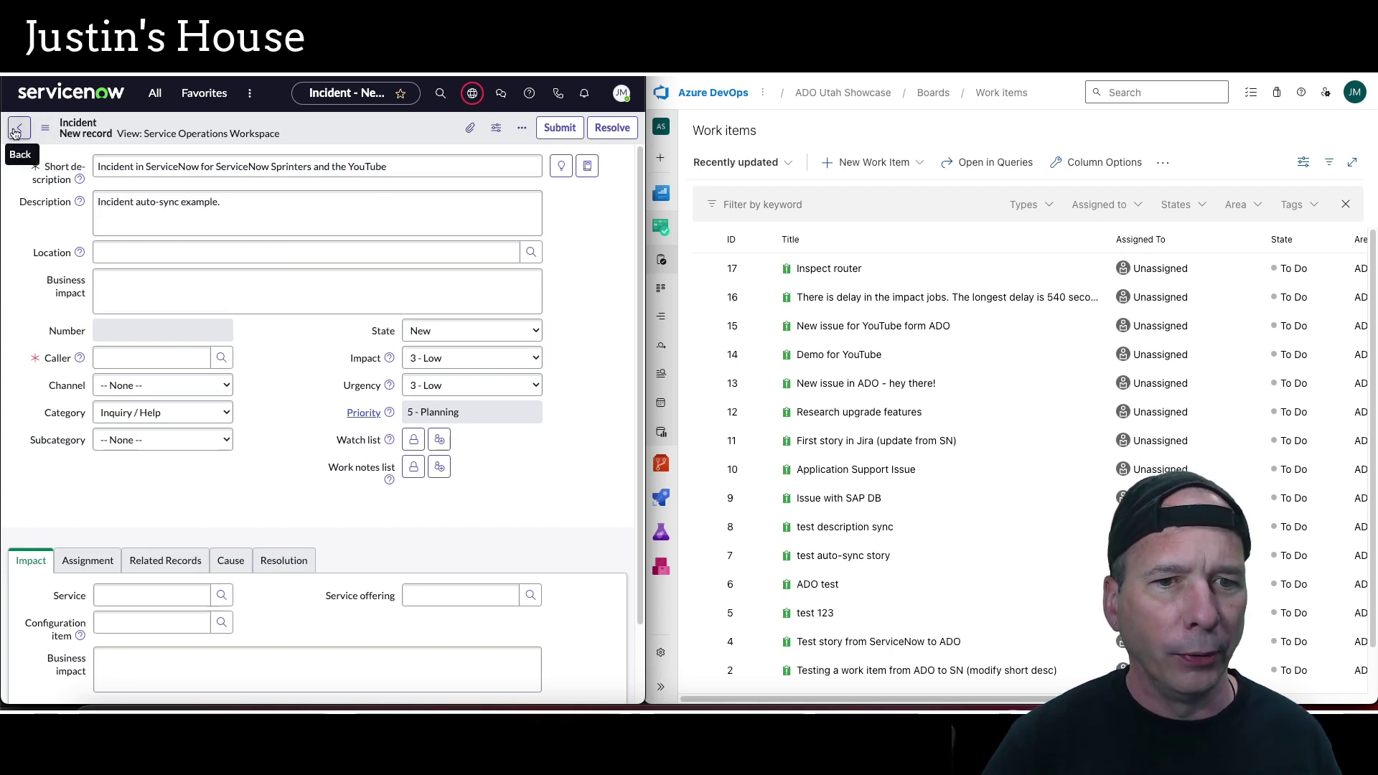
Set the new incident's assignment group to ServiceNow Sprinters.
{"action": "scroll", "coordinate": [171, 425], "scroll_direction": "down", "scroll_amount": 2}
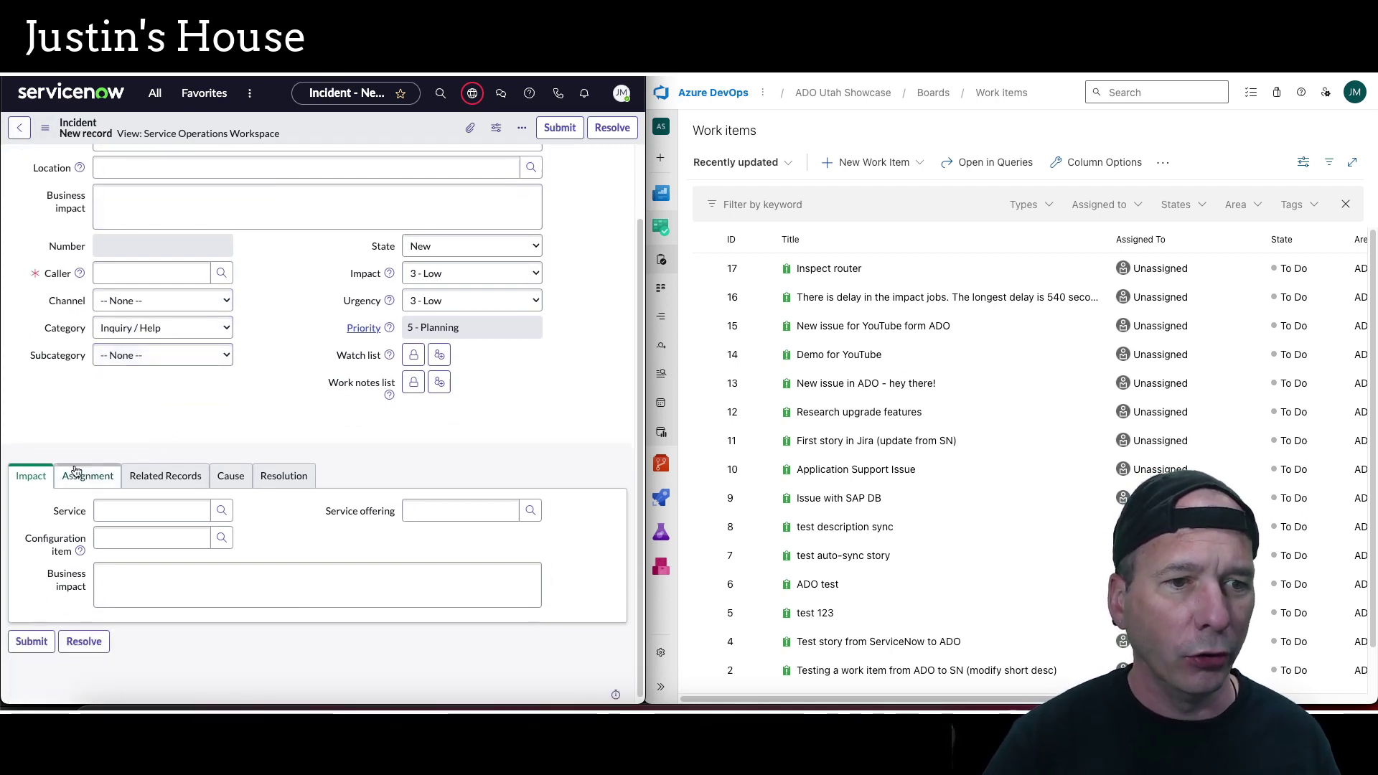
{"action": "left_click", "coordinate": [76, 476]}
{"action": "left_click", "coordinate": [148, 584]}
{"action": "type", "text": "servicenow"}
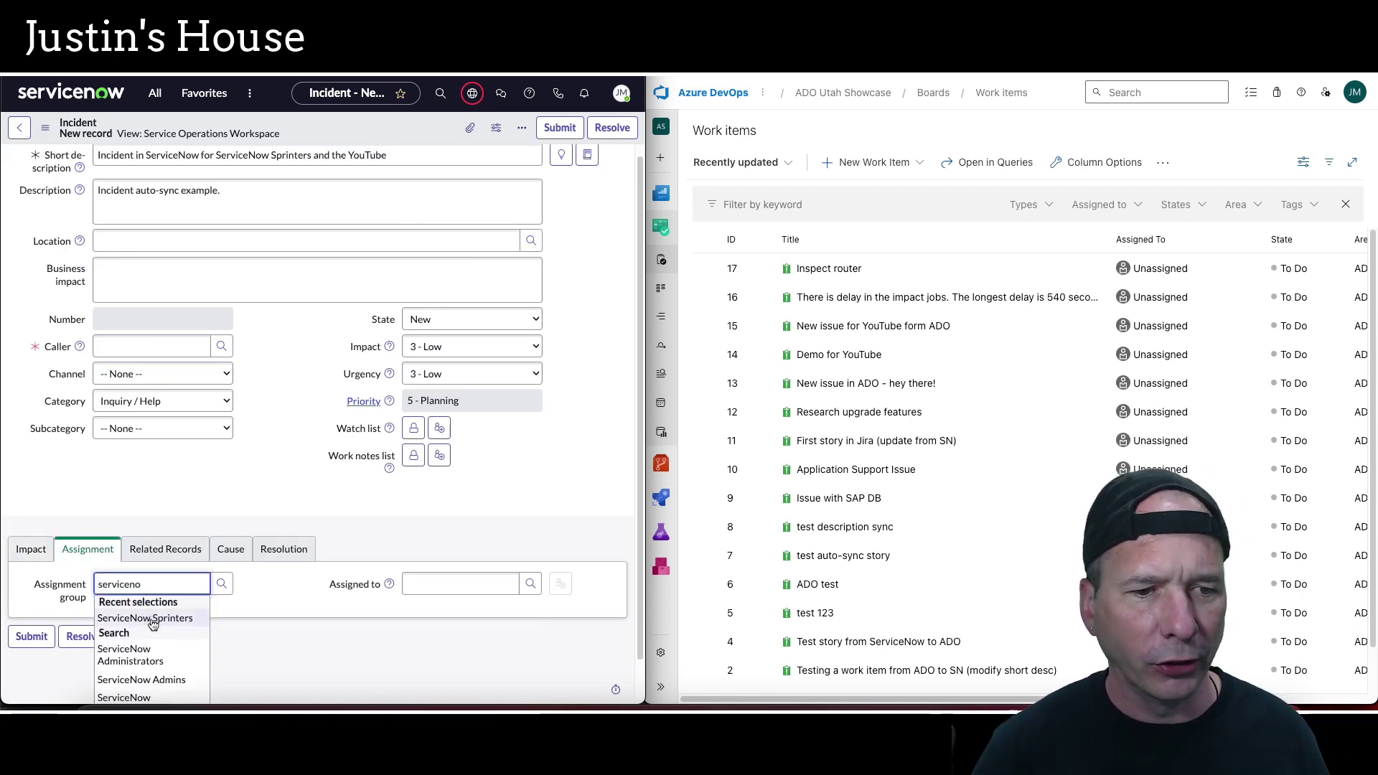
{"action": "left_click", "coordinate": [149, 617]}
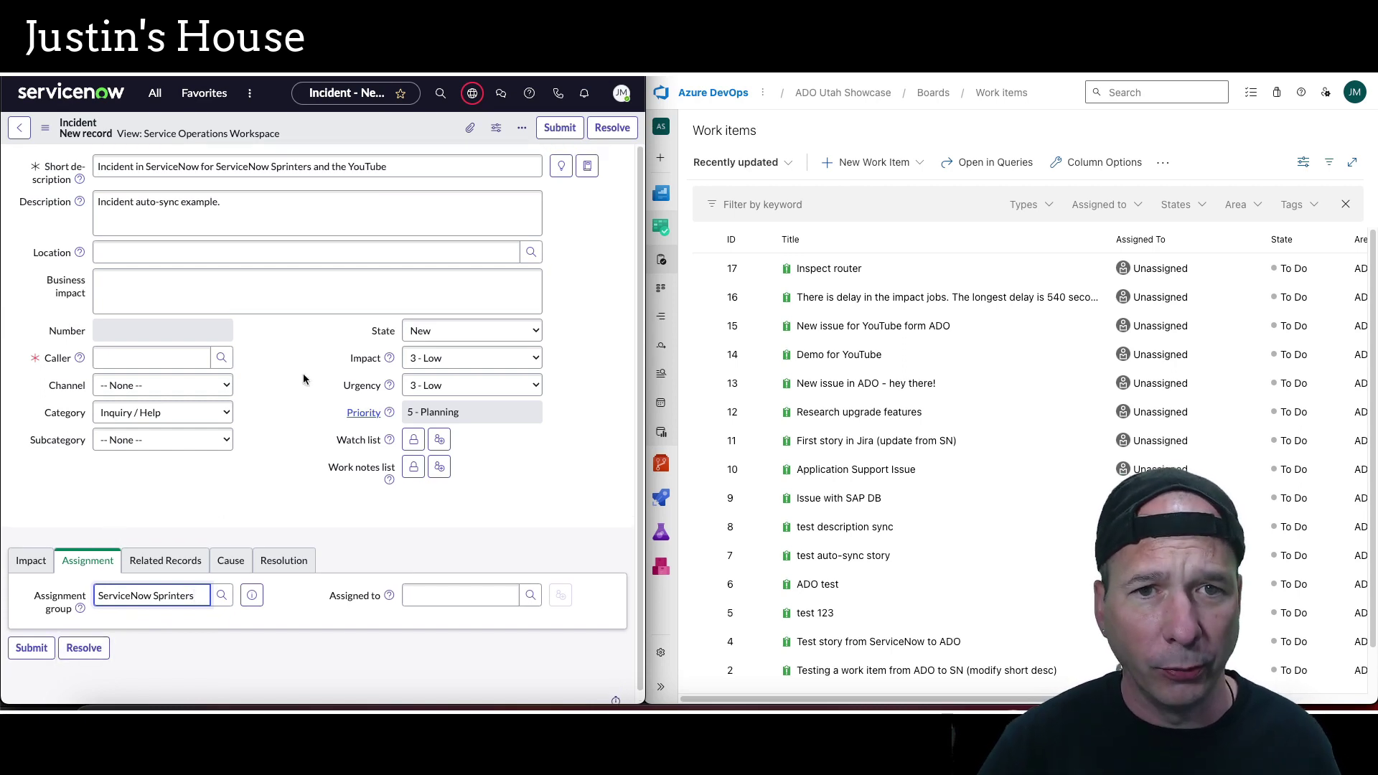
Fill in the mandatory Caller field with the recently used caller and save the incident while keeping its form open.
{"action": "right_click", "coordinate": [413, 122]}
{"action": "left_click", "coordinate": [425, 129]}
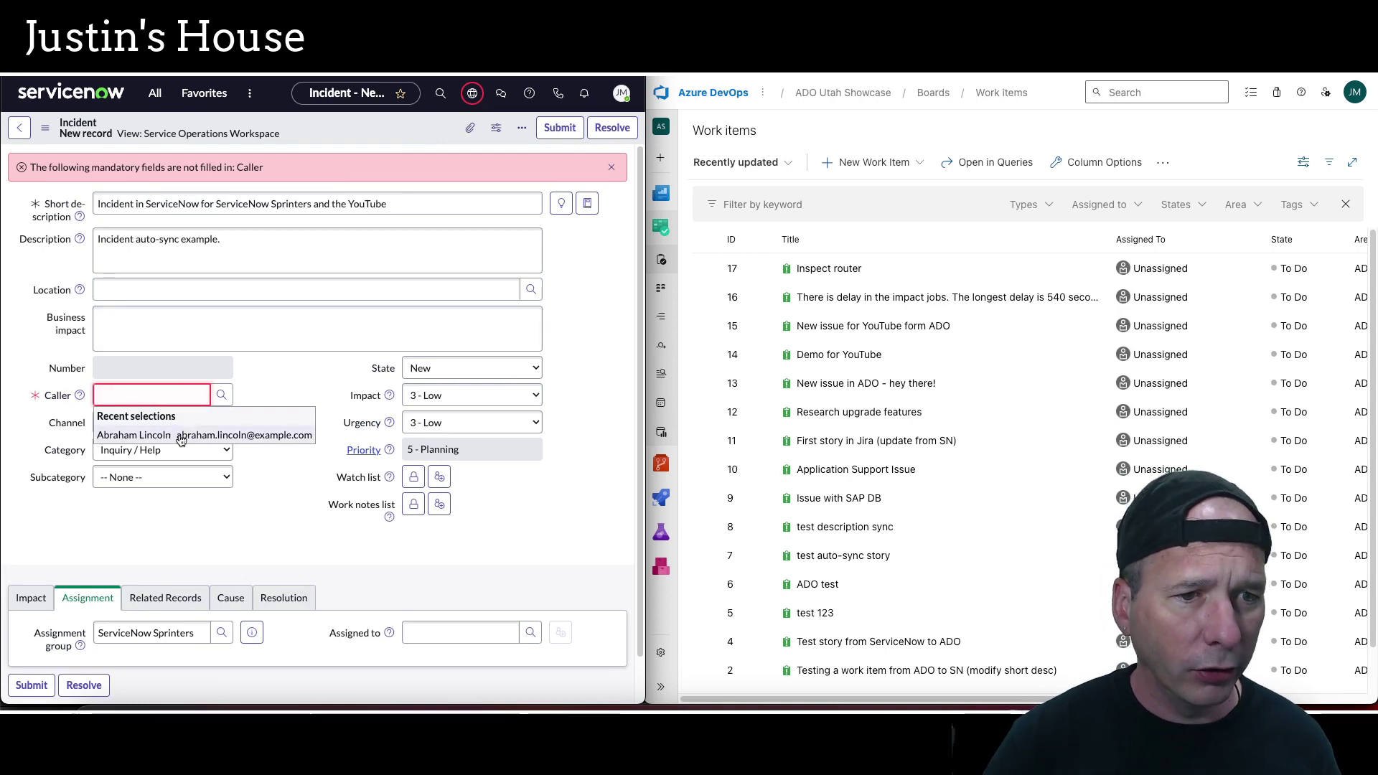
{"action": "left_click", "coordinate": [137, 435]}
{"action": "right_click", "coordinate": [403, 128]}
{"action": "left_click", "coordinate": [413, 135]}
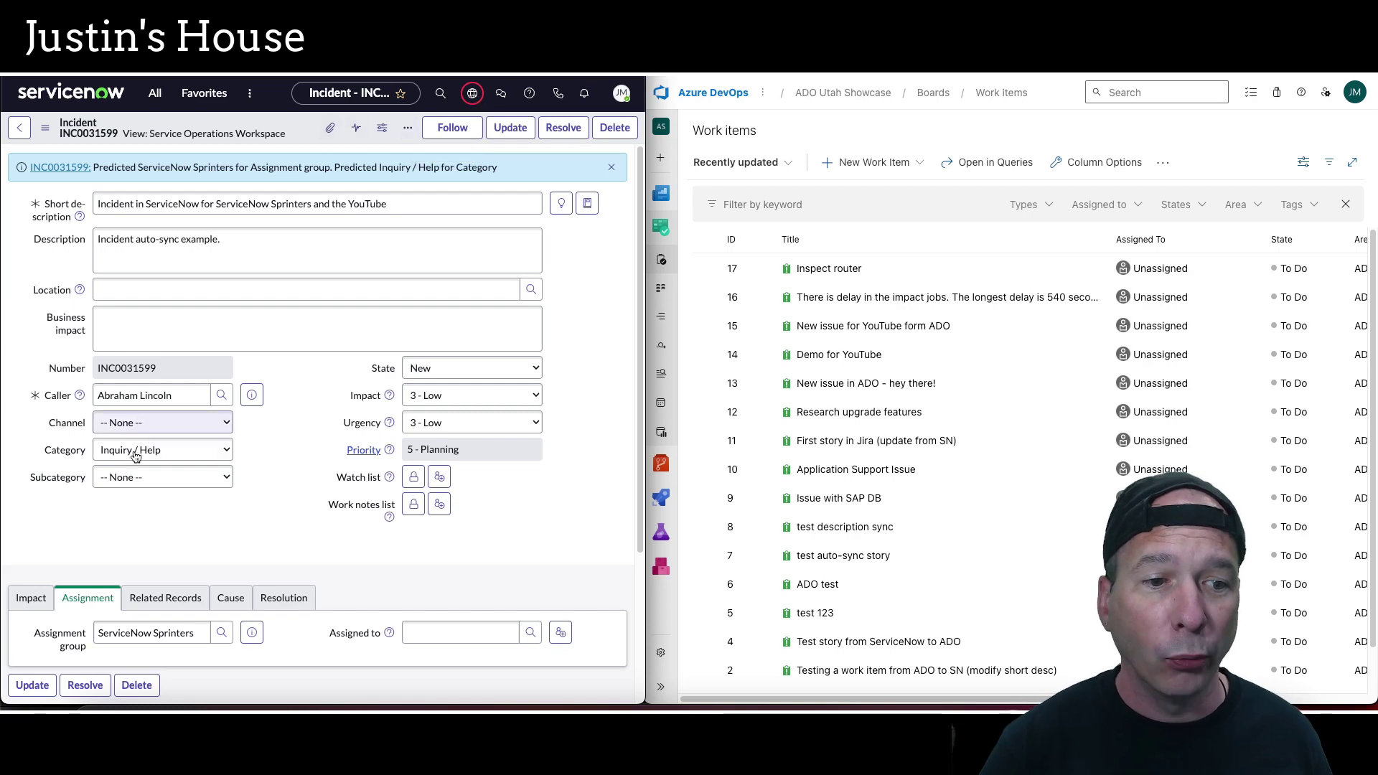
Look through the saved incident's Impact, Assignment, Related Records, Cause and Resolution sections for the work notes.
{"action": "scroll", "coordinate": [176, 474], "scroll_direction": "down", "scroll_amount": 1}
{"action": "scroll", "coordinate": [176, 474], "scroll_direction": "down", "scroll_amount": 3}
{"action": "left_click", "coordinate": [169, 338]}
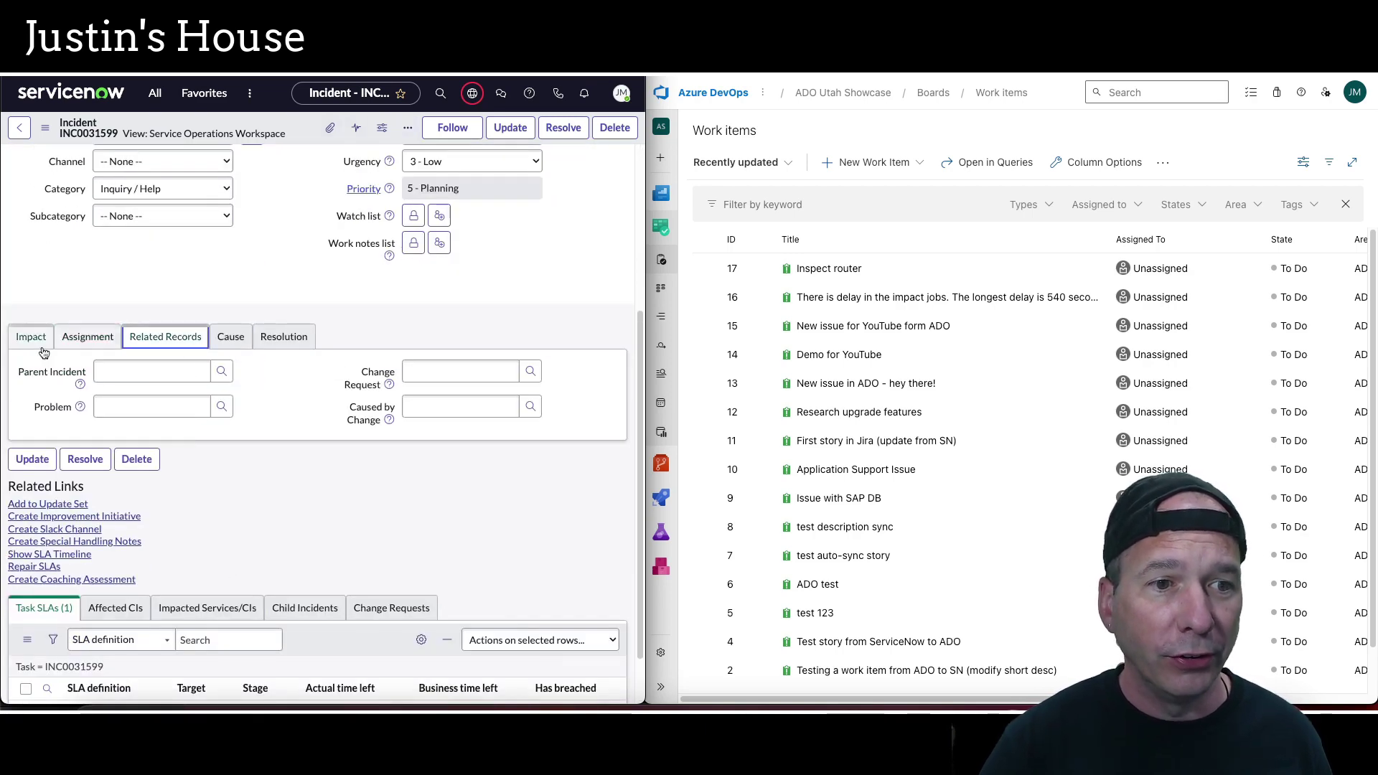
{"action": "left_click", "coordinate": [43, 340]}
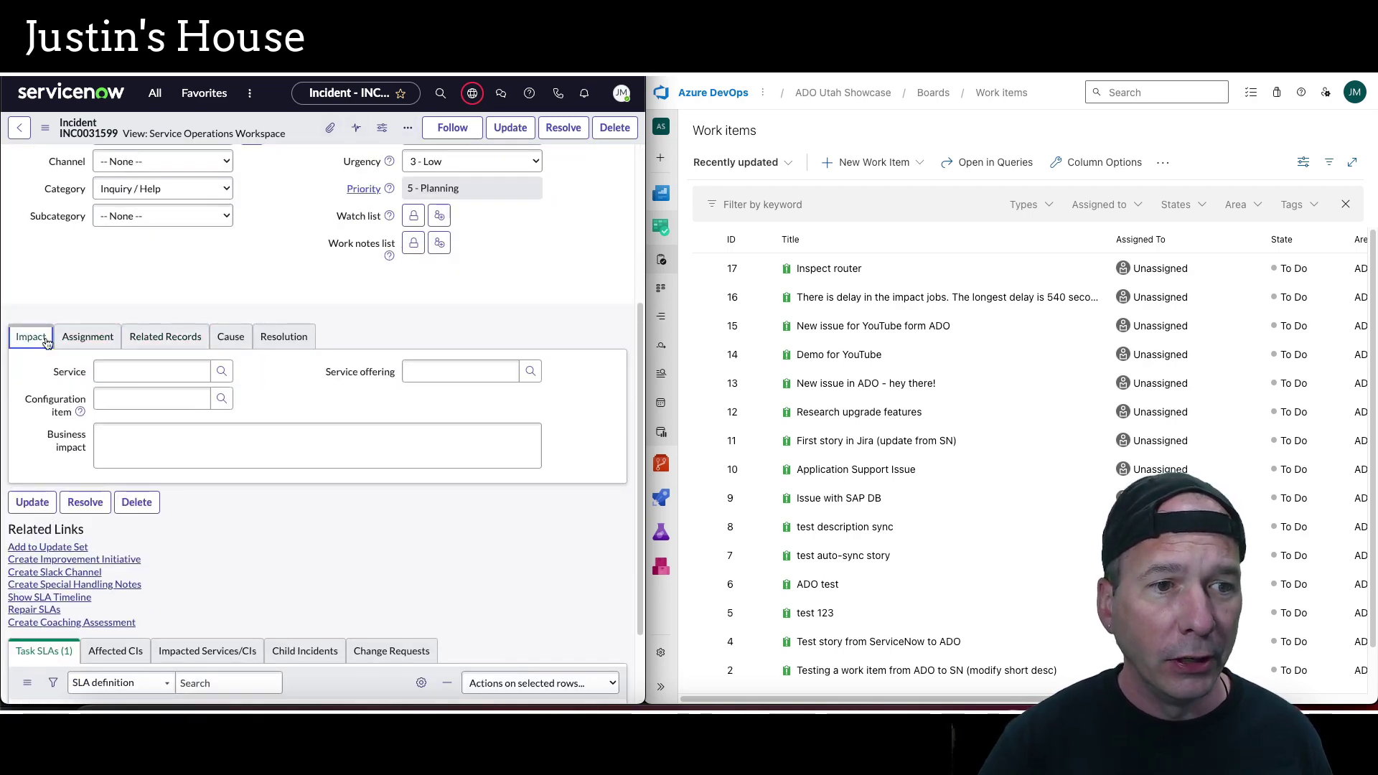
{"action": "left_click", "coordinate": [277, 335]}
{"action": "left_click", "coordinate": [231, 335]}
{"action": "left_click", "coordinate": [165, 336]}
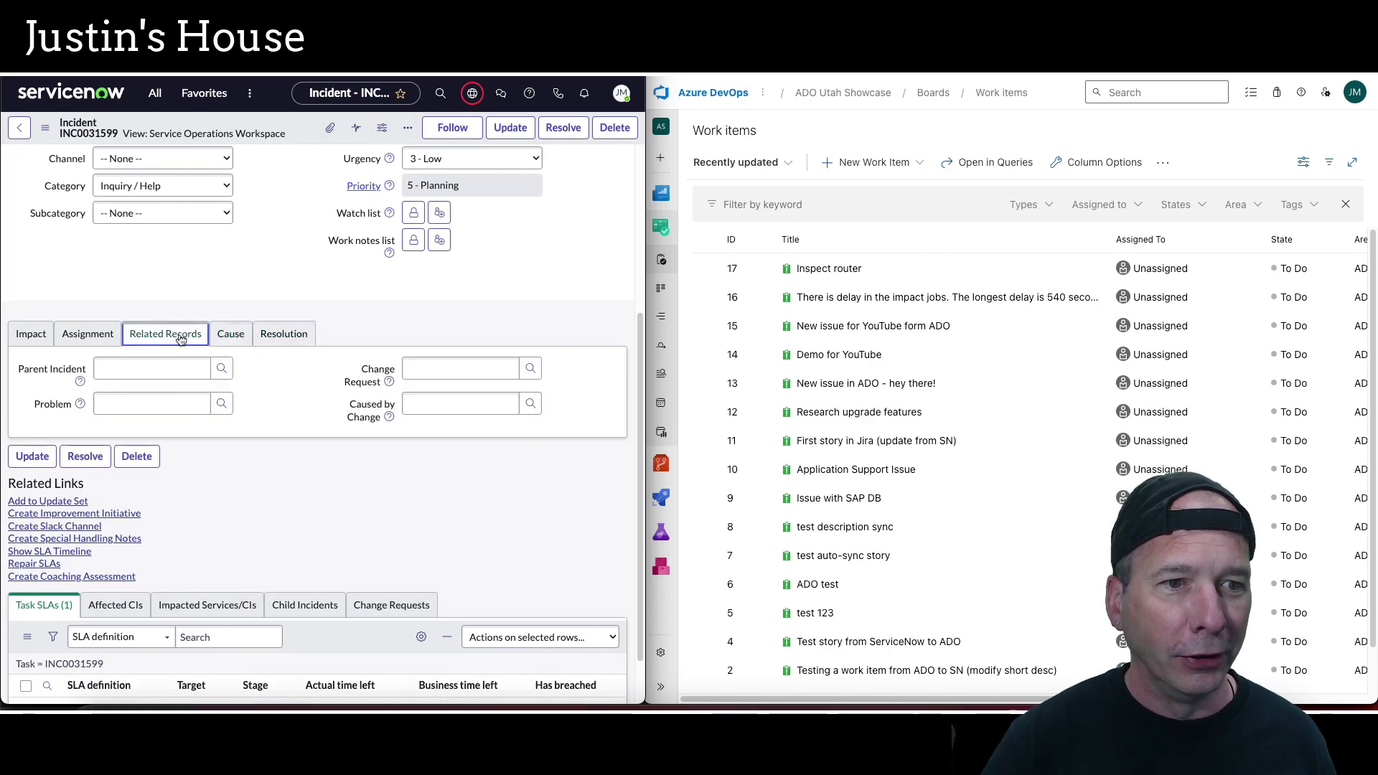
{"action": "left_click", "coordinate": [97, 335]}
{"action": "left_click", "coordinate": [37, 337]}
{"action": "scroll", "coordinate": [83, 330], "scroll_direction": "up", "scroll_amount": 4}
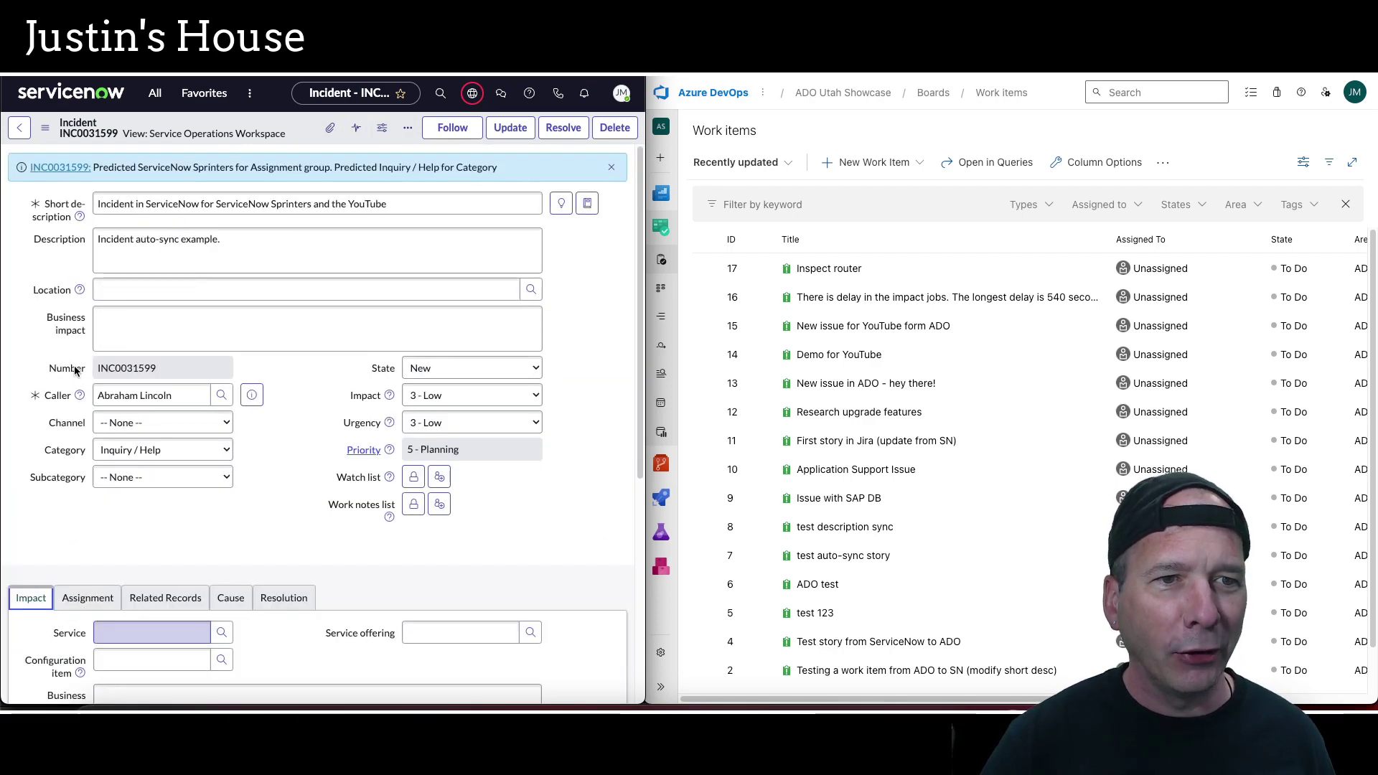
Switch the incident form to the Default view and examine the work note and field changes in its activities.
{"action": "left_click", "coordinate": [45, 127]}
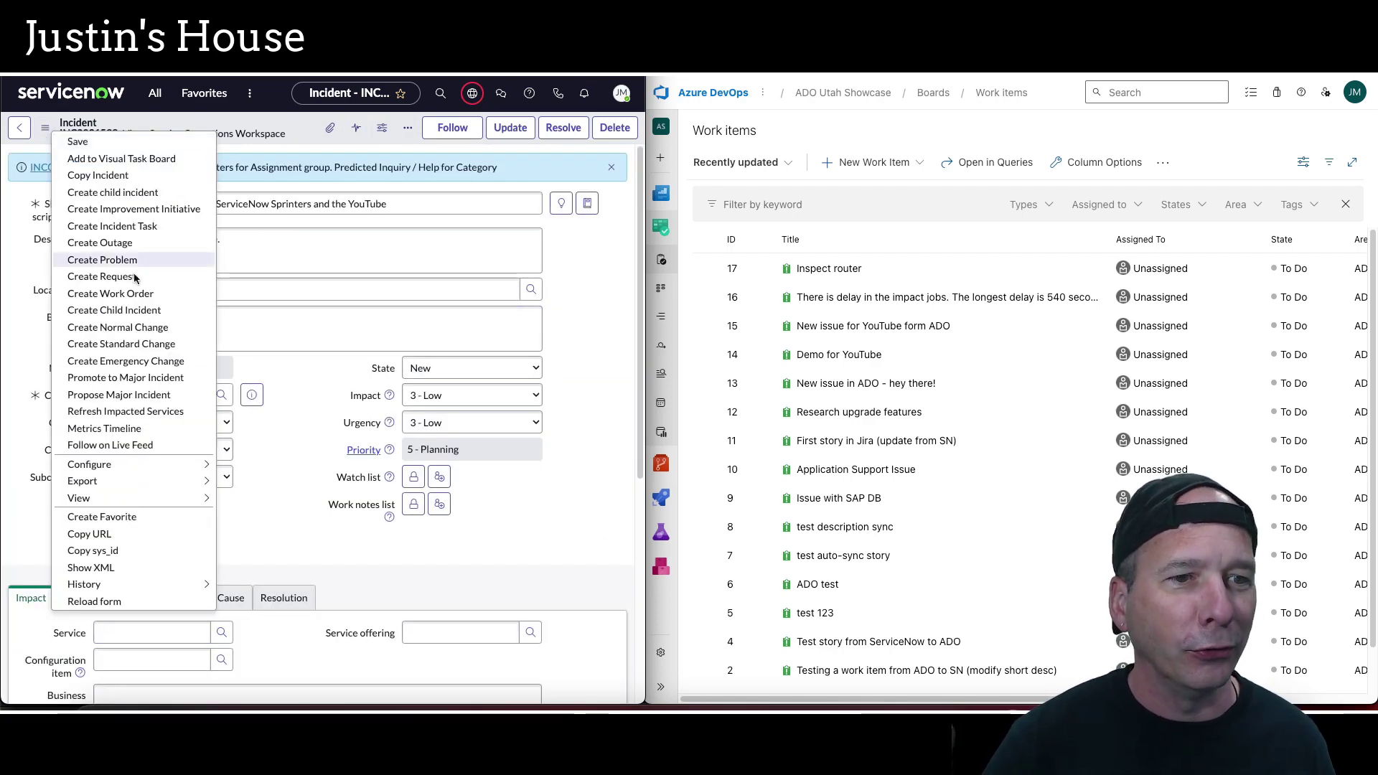
{"action": "mouse_move", "coordinate": [132, 484]}
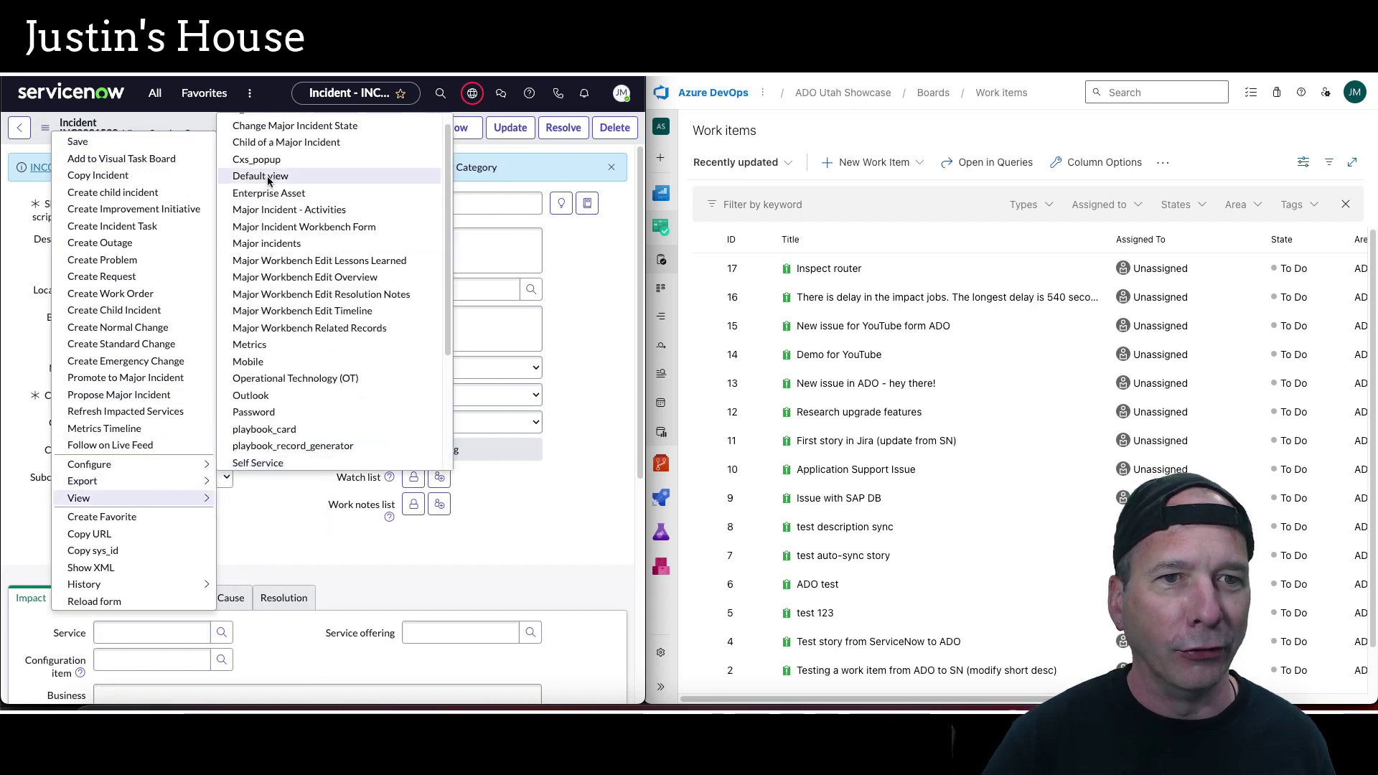
{"action": "left_click", "coordinate": [252, 187]}
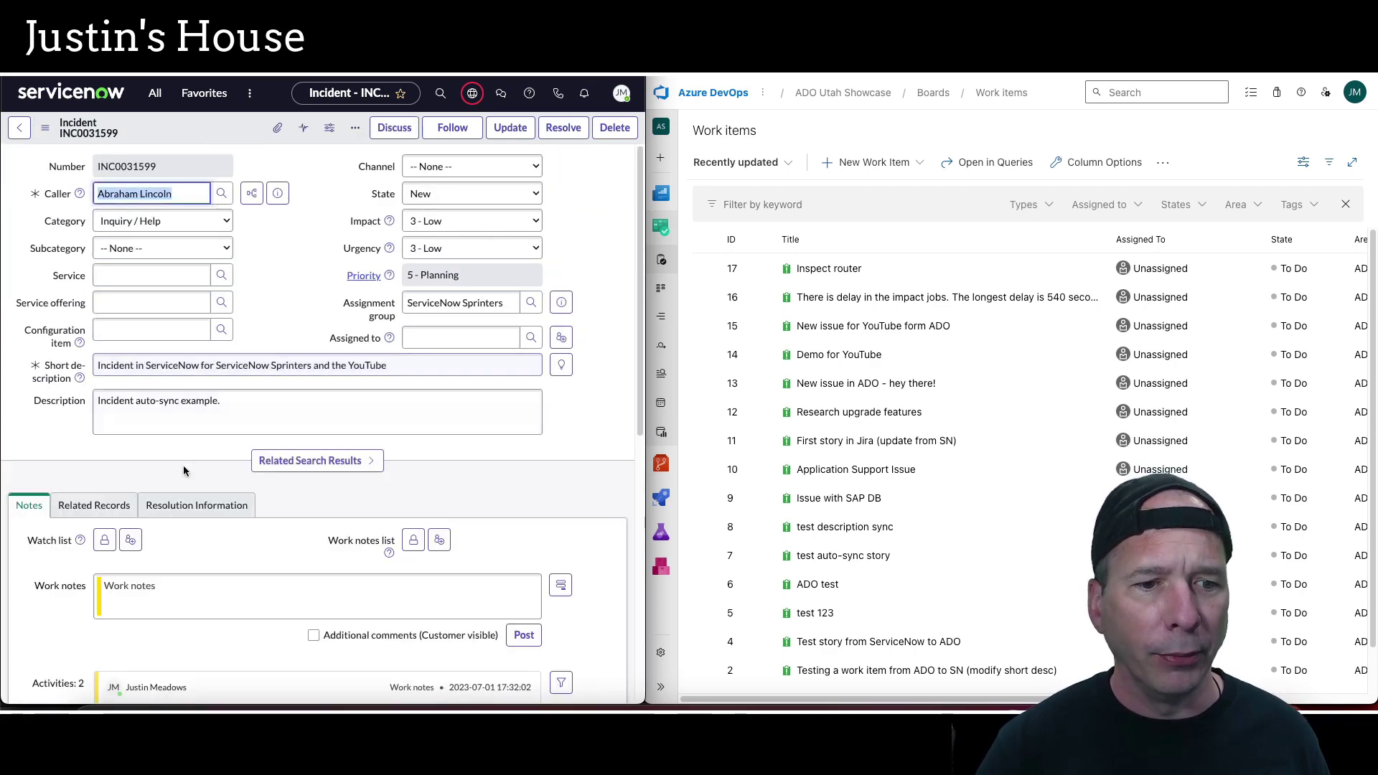
{"action": "scroll", "coordinate": [170, 462], "scroll_direction": "down", "scroll_amount": 4}
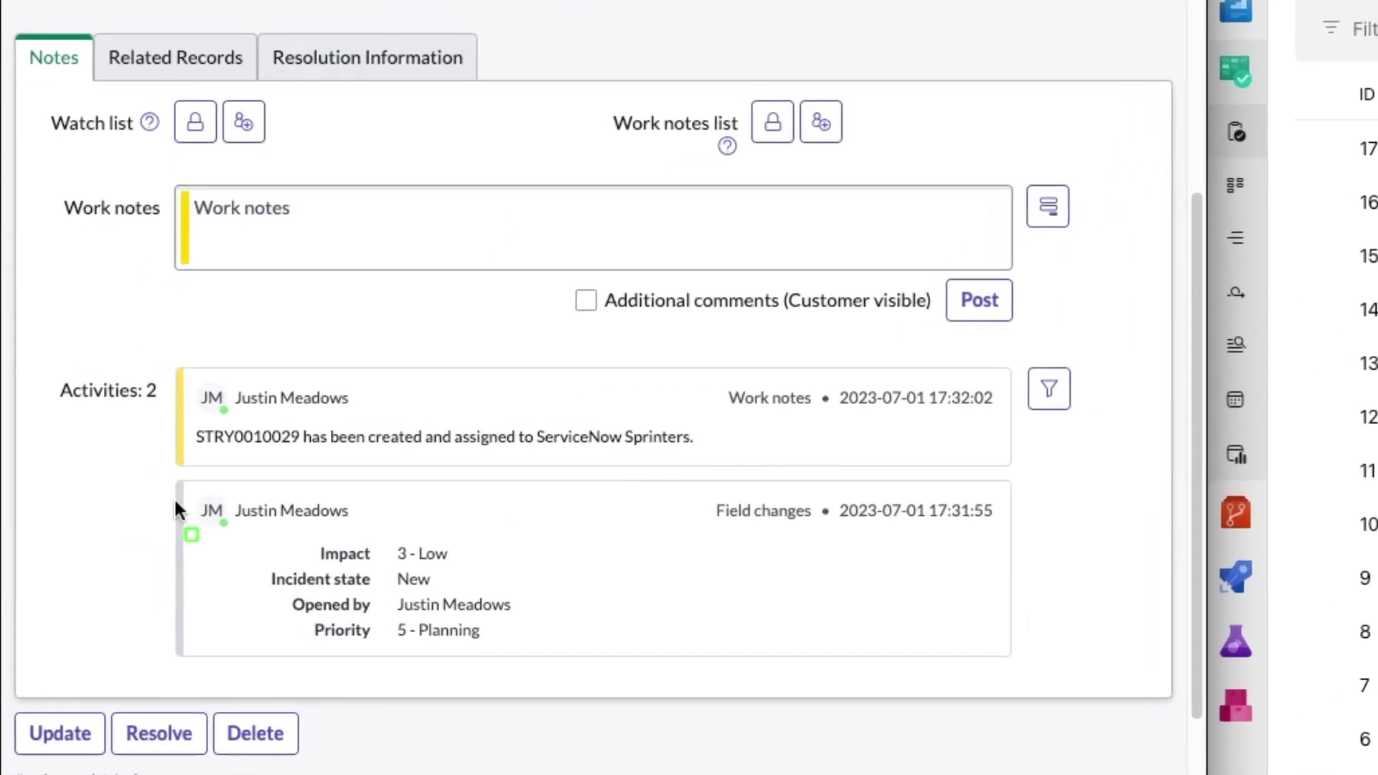
{"action": "mouse_move", "coordinate": [158, 340]}
{"action": "left_mouse_down"}
{"action": "mouse_move", "coordinate": [701, 504]}
{"action": "mouse_move", "coordinate": [792, 507]}
{"action": "left_mouse_up"}
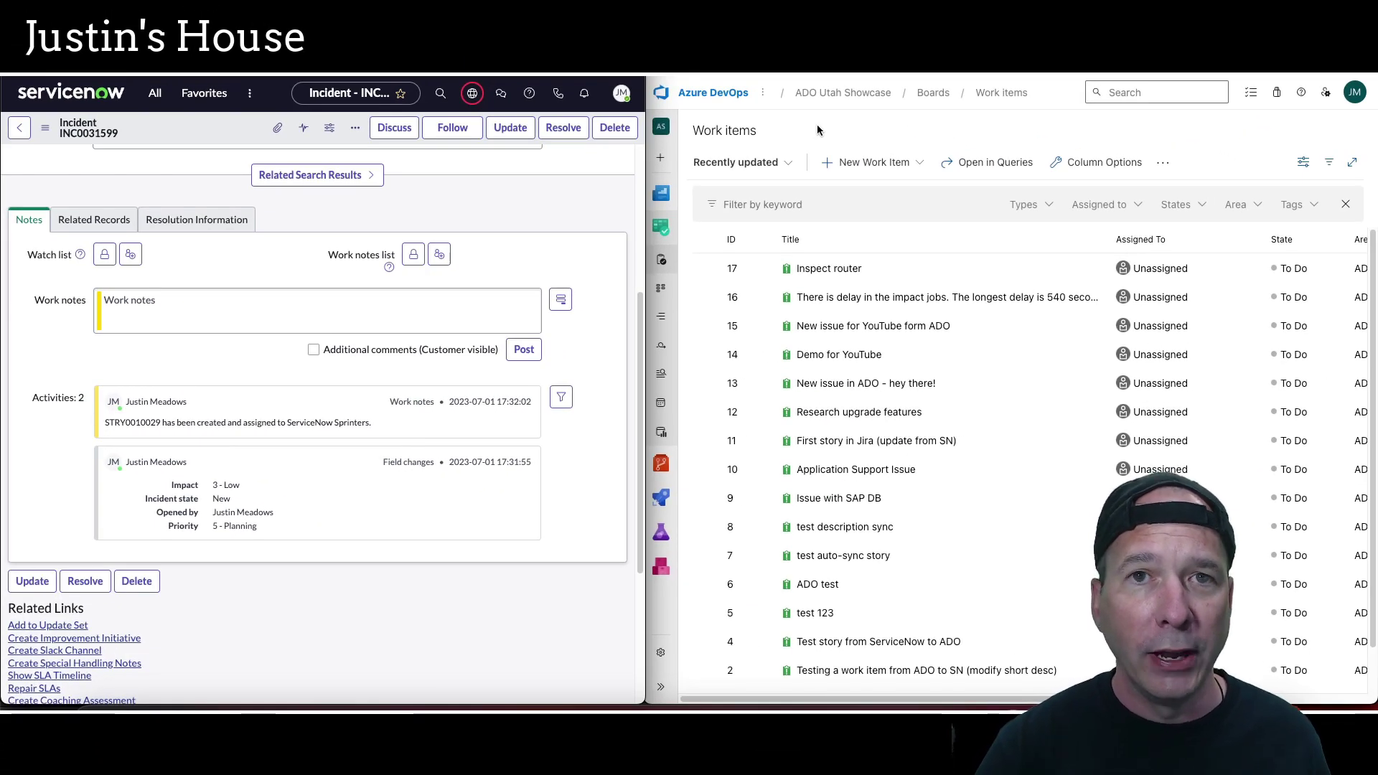
Reload the work items in Azure DevOps and open the newest issue, created from the incident.
{"action": "left_click", "coordinate": [661, 226]}
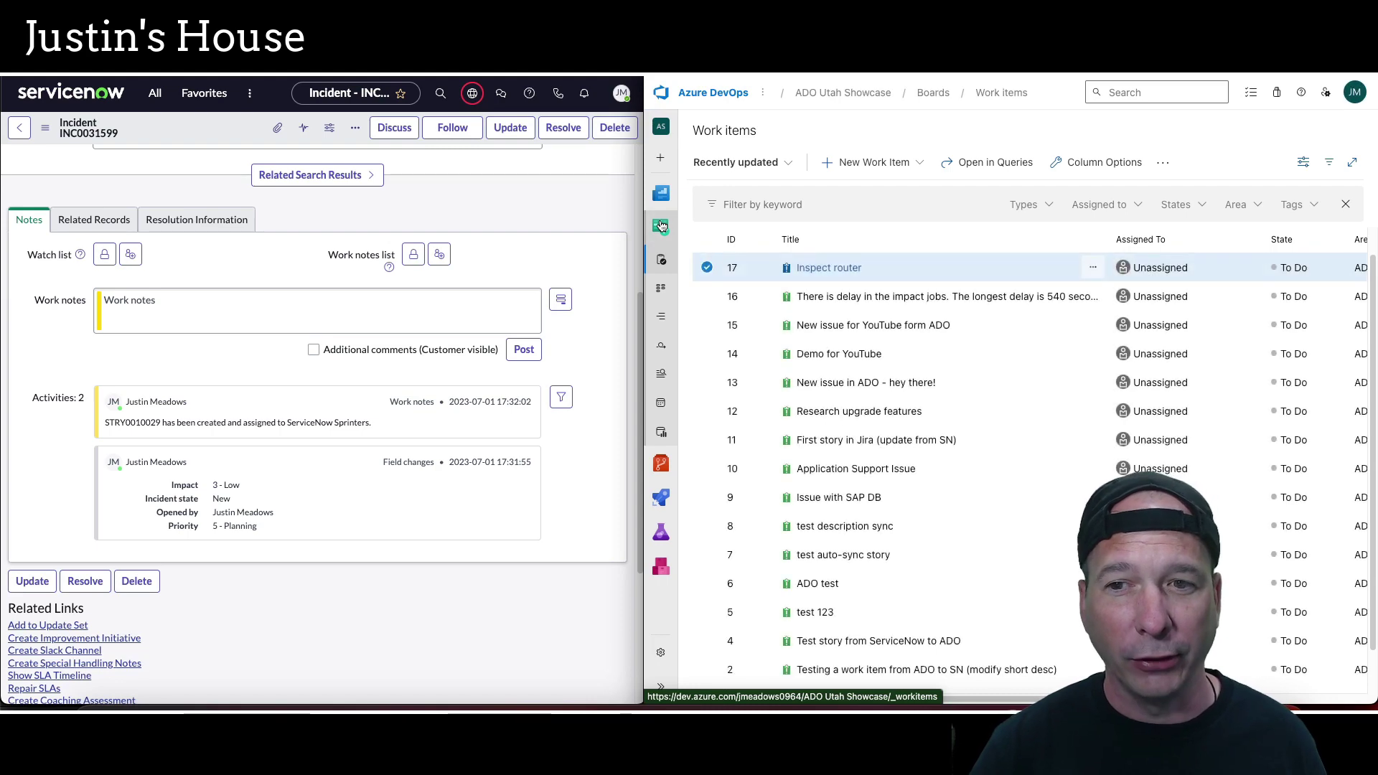
{"action": "scroll", "coordinate": [877, 327], "scroll_direction": "down", "scroll_amount": 1}
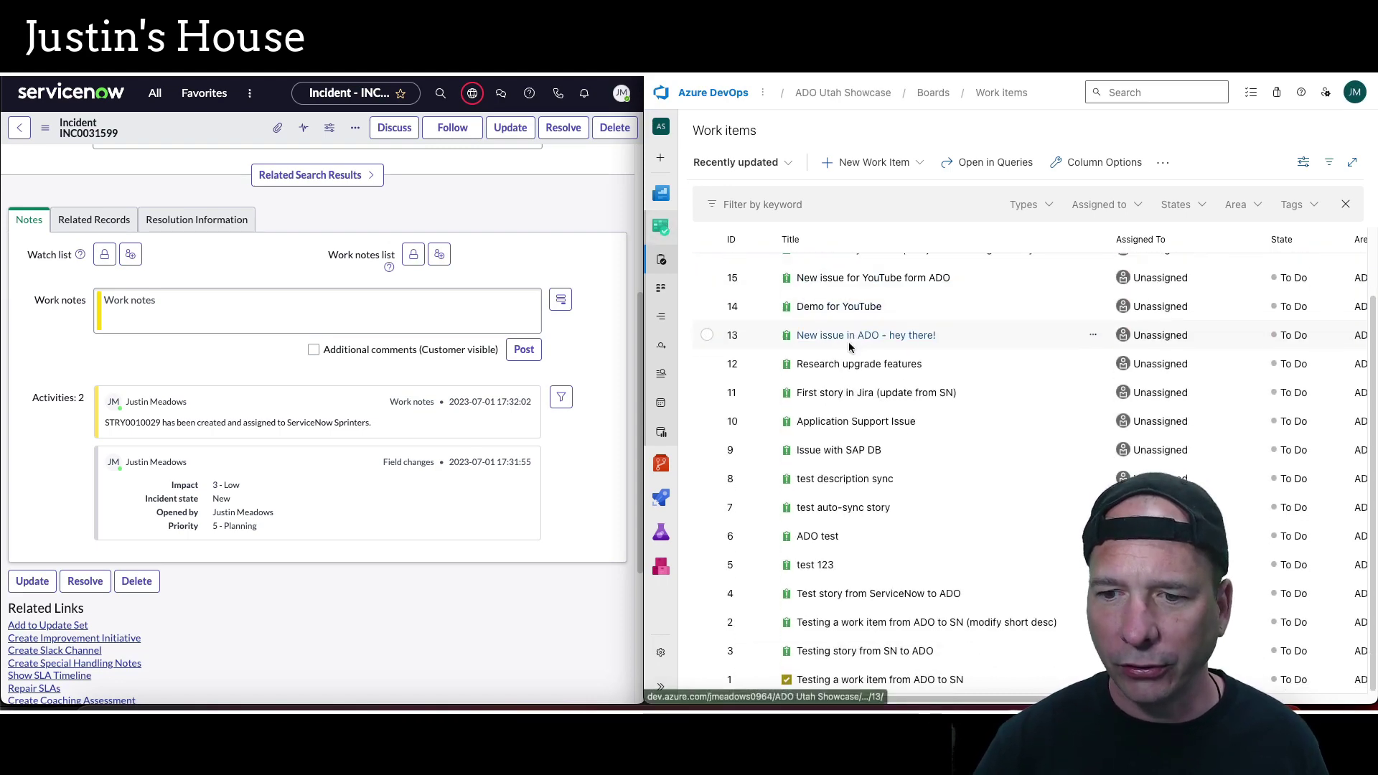
{"action": "scroll", "coordinate": [862, 506], "scroll_direction": "up", "scroll_amount": 3}
{"action": "scroll", "coordinate": [852, 488], "scroll_direction": "down", "scroll_amount": 3}
{"action": "scroll", "coordinate": [826, 355], "scroll_direction": "up", "scroll_amount": 3}
{"action": "left_click", "coordinate": [895, 269]}
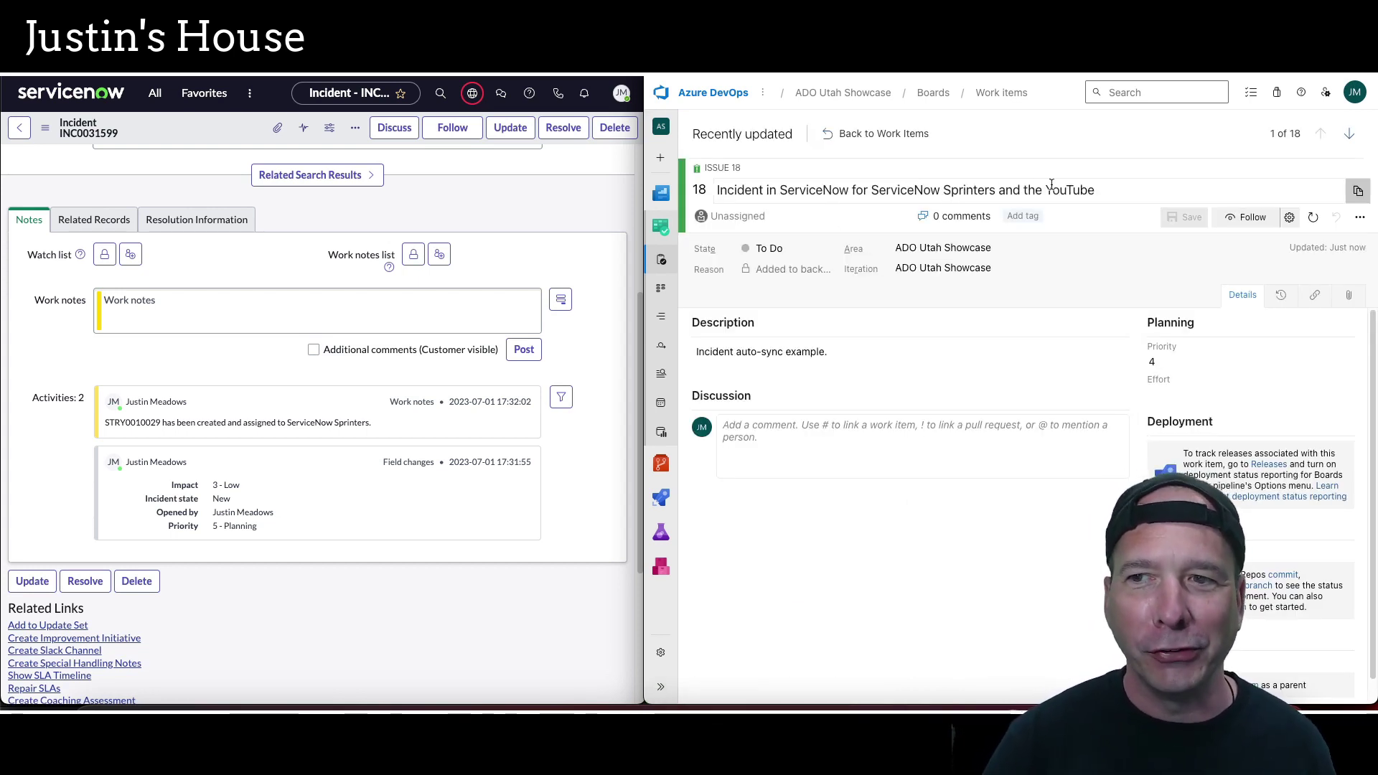
Add the discussion comment "We see it and are on the case to fix!" to the Azure DevOps issue and save it.
{"action": "left_click", "coordinate": [799, 453]}
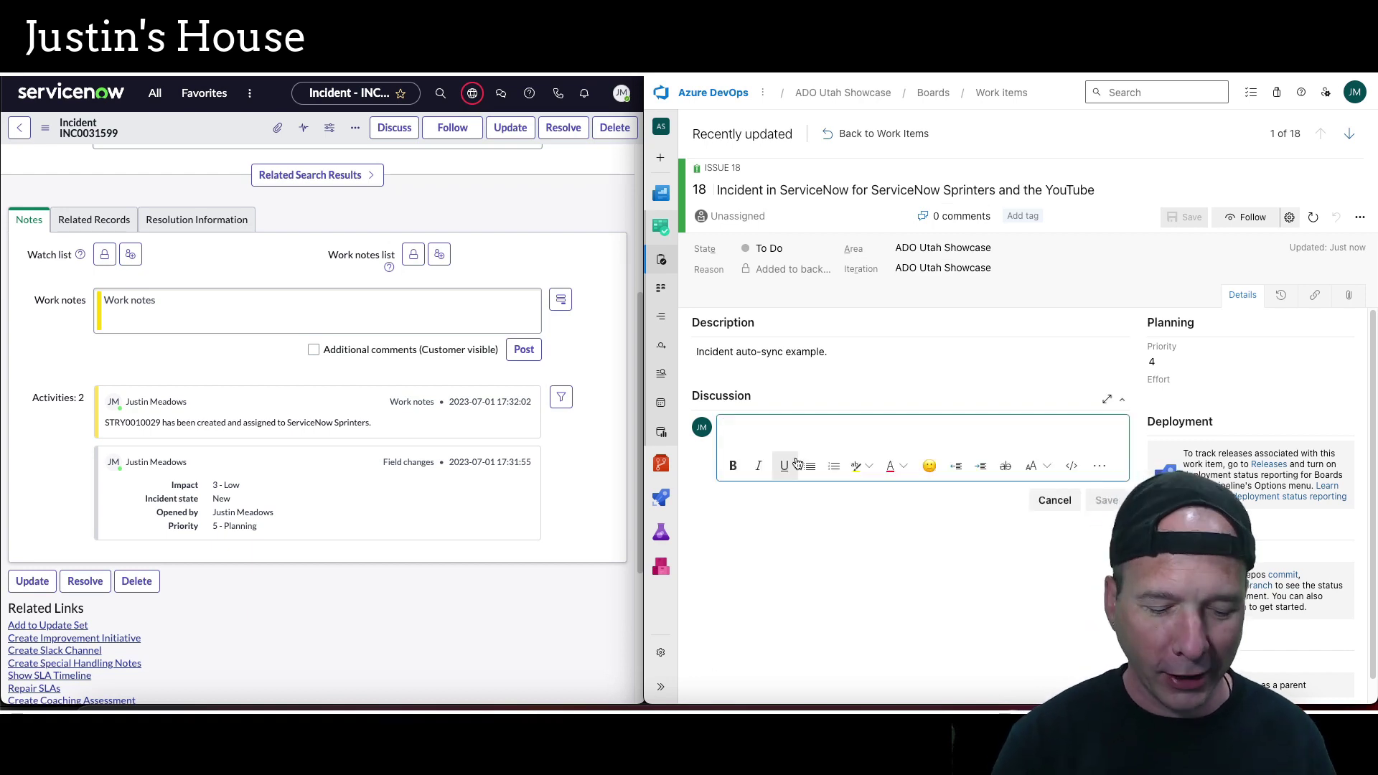
{"action": "type", "text": "We see i"}
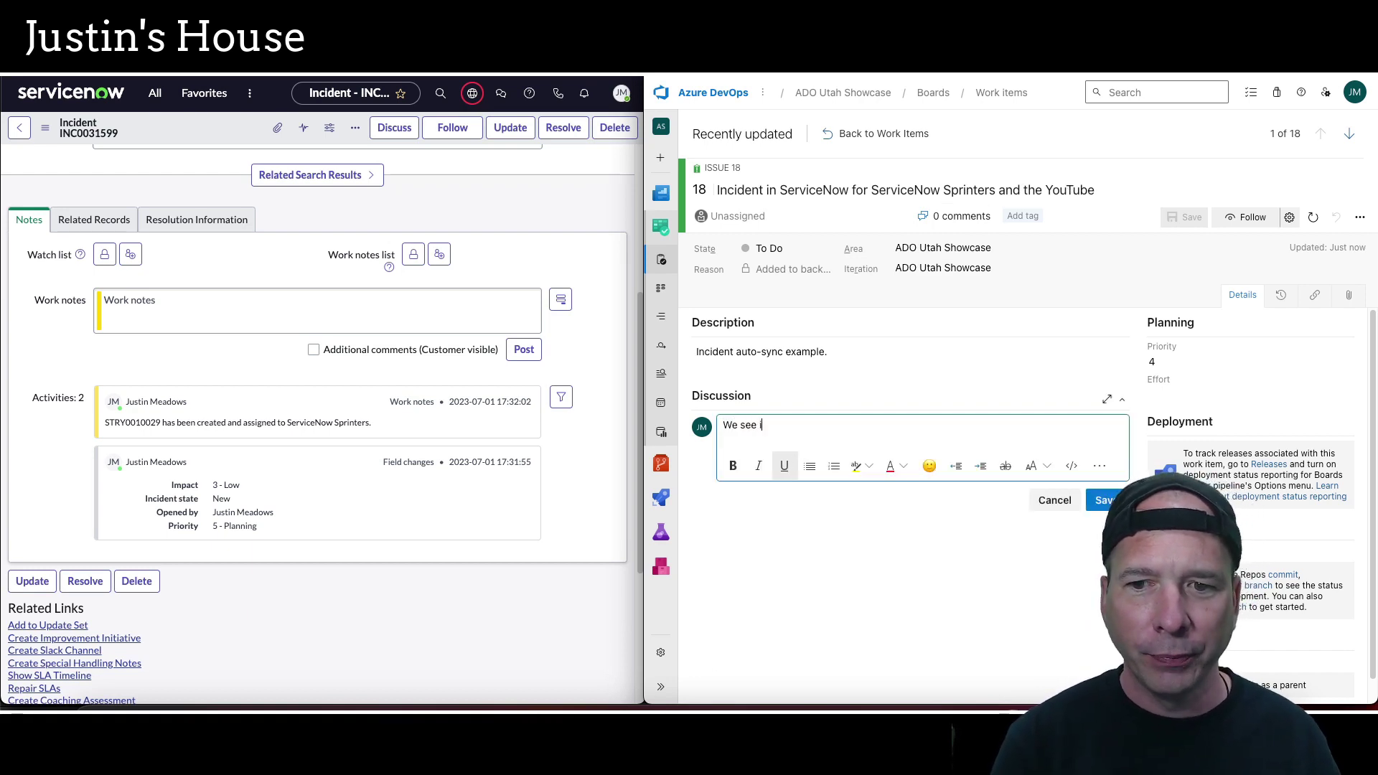
{"action": "type", "text": "t and are on the case to fix"}
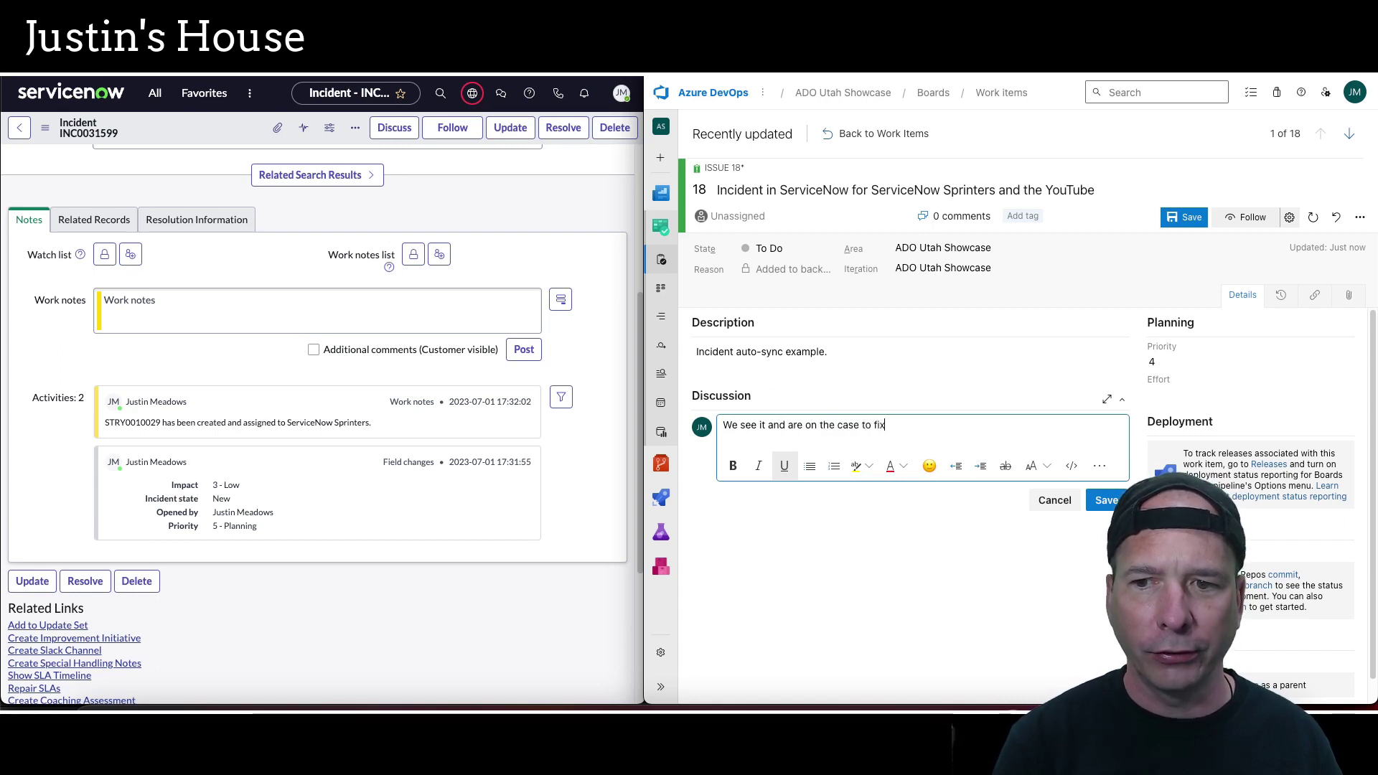
{"action": "type", "text": "!"}
{"action": "left_click", "coordinate": [1107, 501]}
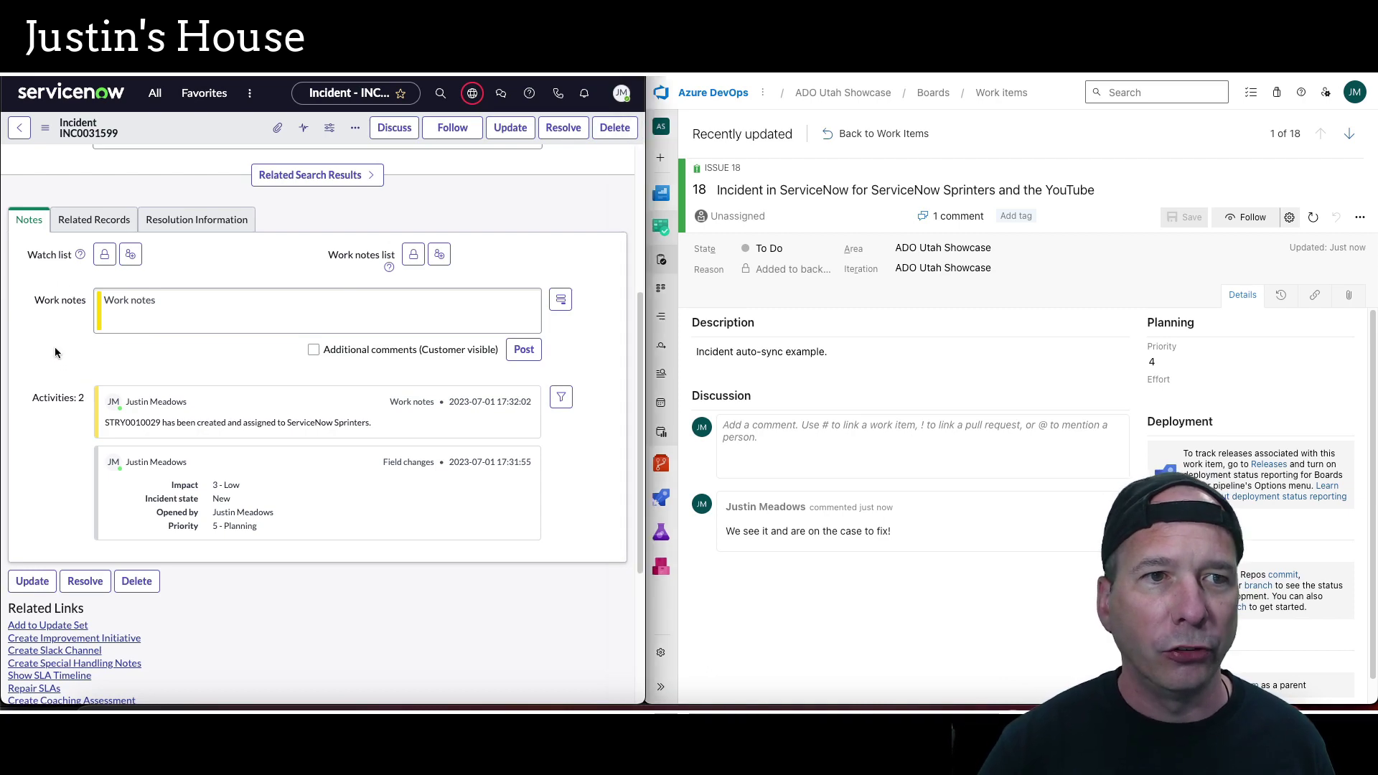
Switch to the ServiceNow incident, check its existing related lists, and open the related lists configuration for the form.
{"action": "scroll", "coordinate": [87, 329], "scroll_direction": "down", "scroll_amount": 3}
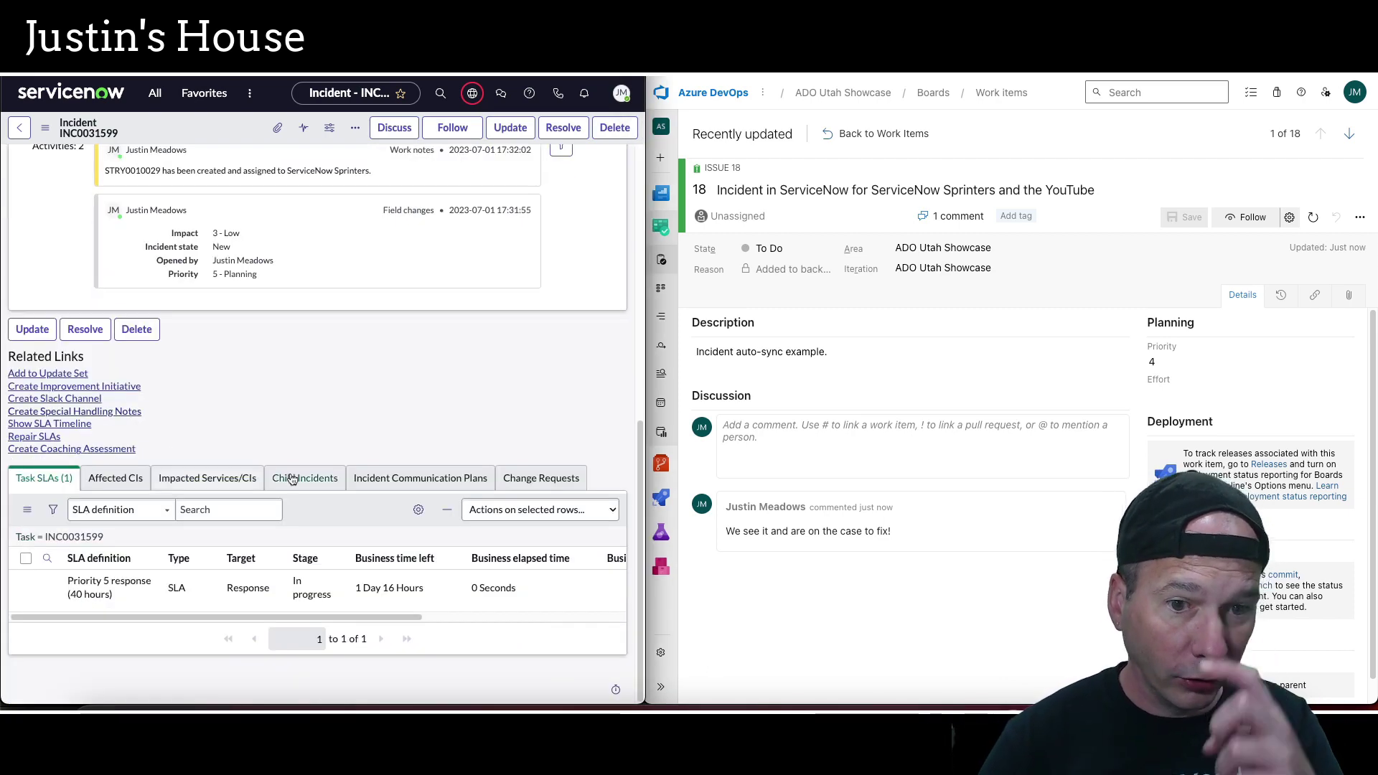
{"action": "scroll", "coordinate": [511, 474], "scroll_direction": "up", "scroll_amount": 5}
{"action": "left_click", "coordinate": [45, 127]}
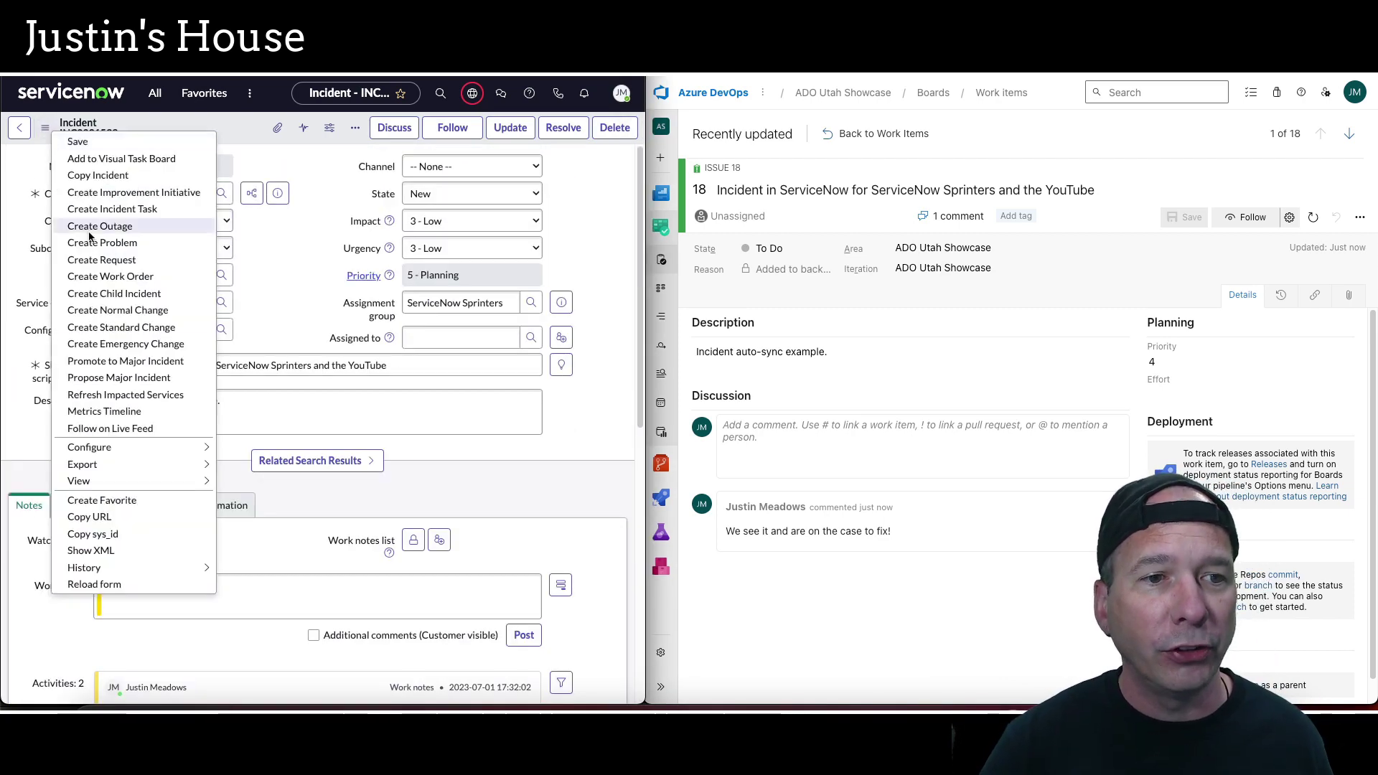
{"action": "mouse_move", "coordinate": [137, 448]}
{"action": "left_click", "coordinate": [271, 481]}
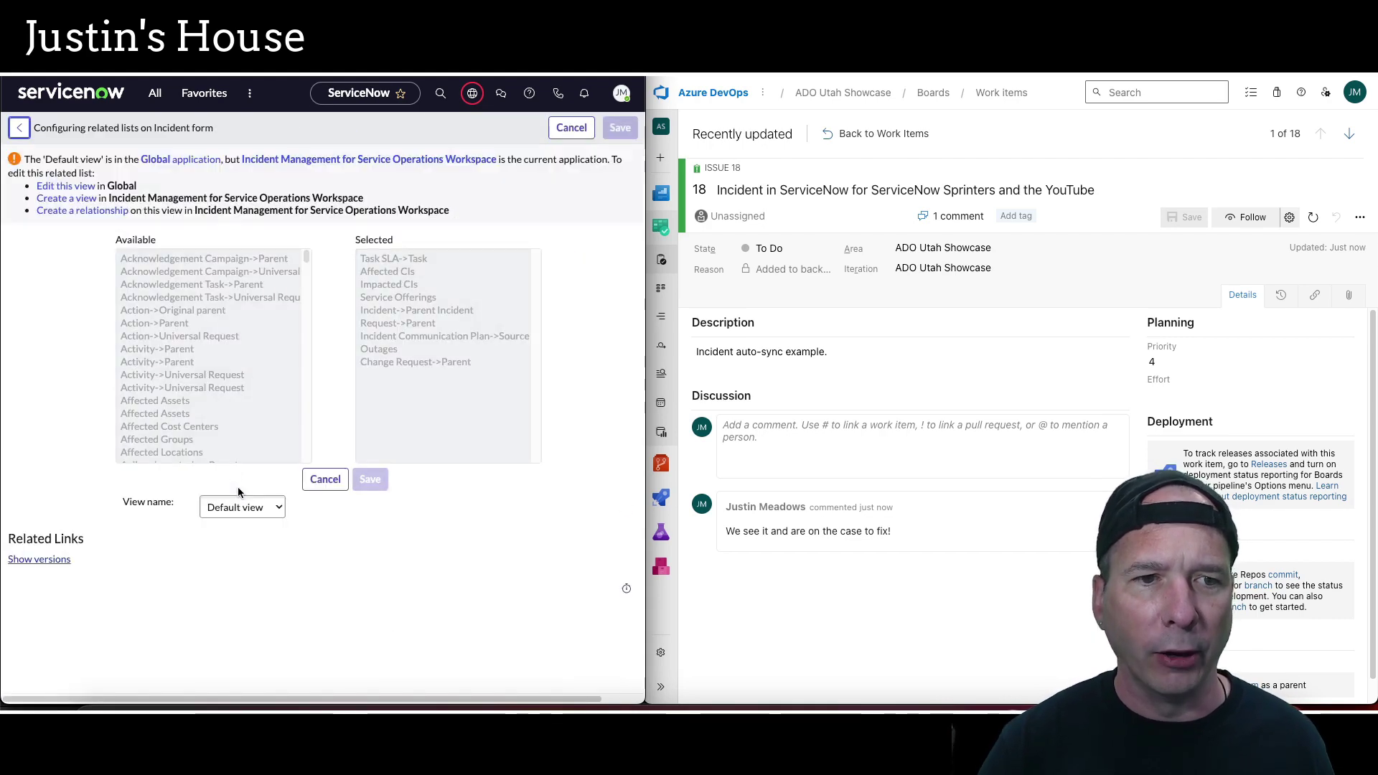
Edit the Default view in the Global application, add Story->Parent to the selected related lists, and save.
{"action": "left_click", "coordinate": [65, 186]}
{"action": "left_click_drag", "start_coordinate": [303, 207], "coordinate": [307, 381]}
{"action": "left_click", "coordinate": [188, 400]}
{"action": "scroll", "coordinate": [211, 371], "scroll_direction": "down", "scroll_amount": 1}
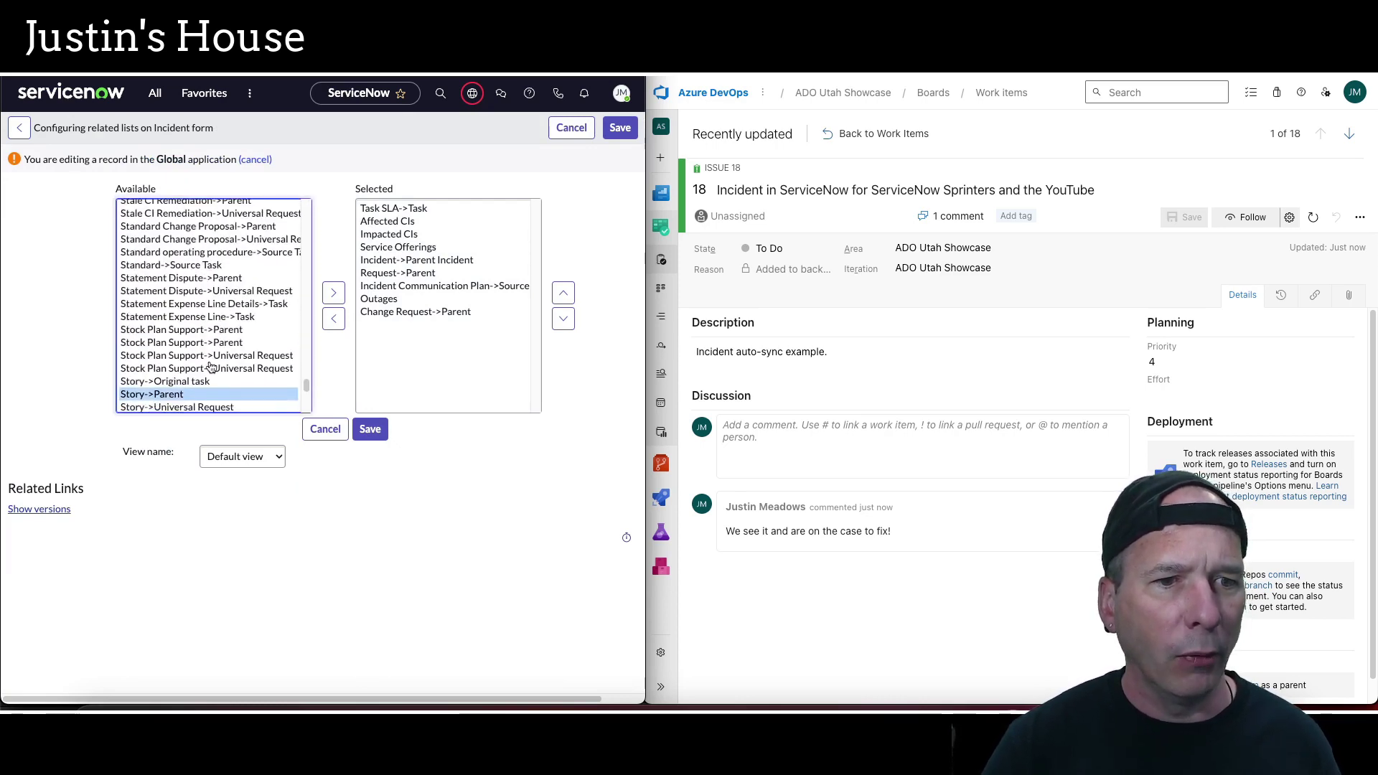
{"action": "left_click", "coordinate": [334, 293]}
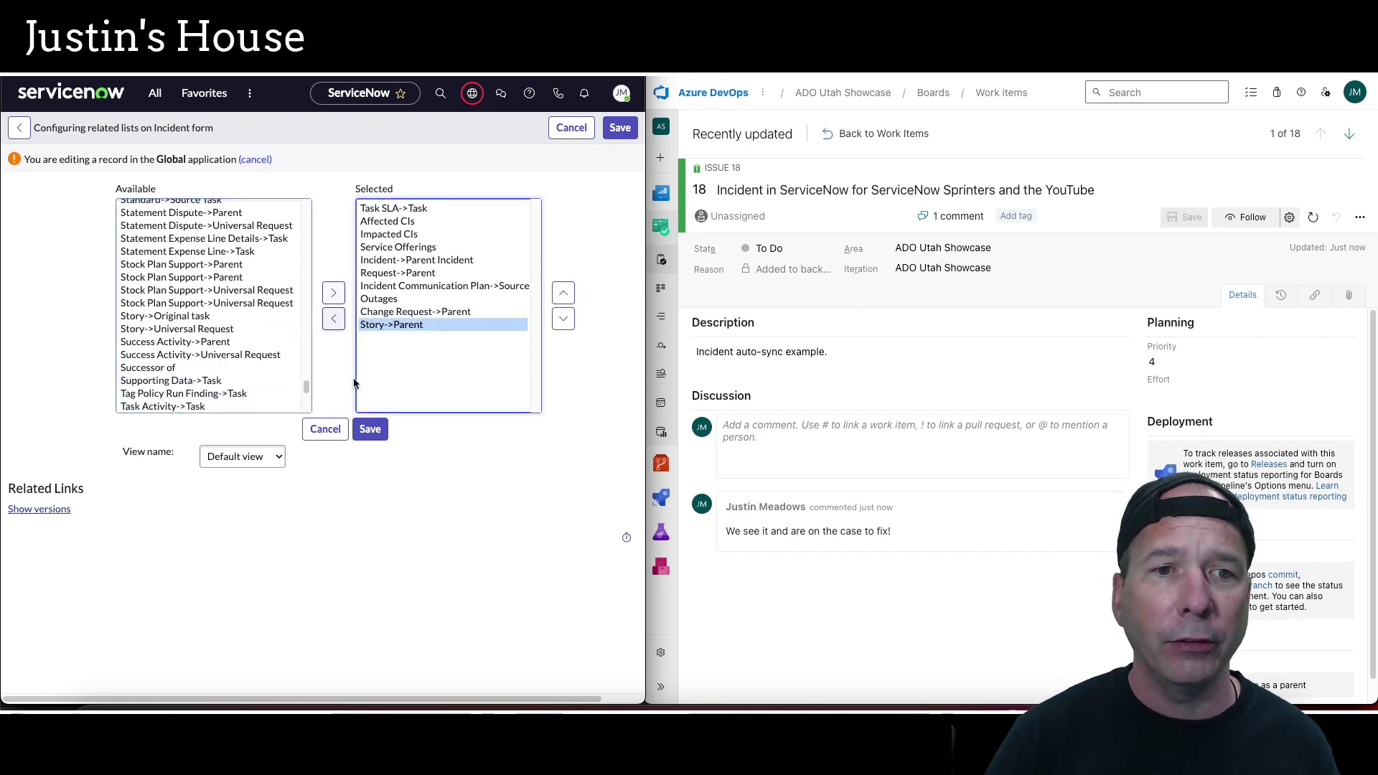
{"action": "left_click", "coordinate": [371, 431]}
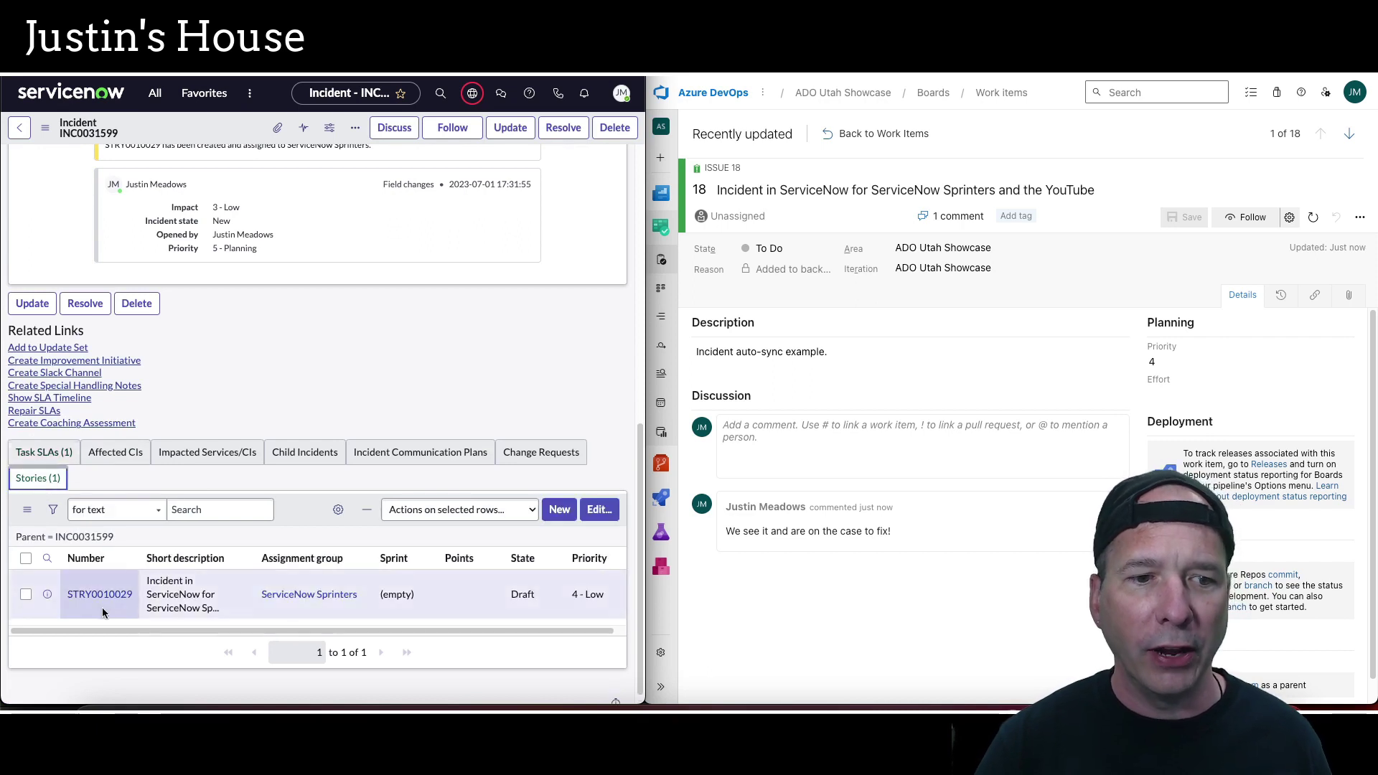
Open the story listed under the incident's Stories and examine its activities for the comment from Azure DevOps.
{"action": "left_click", "coordinate": [112, 600]}
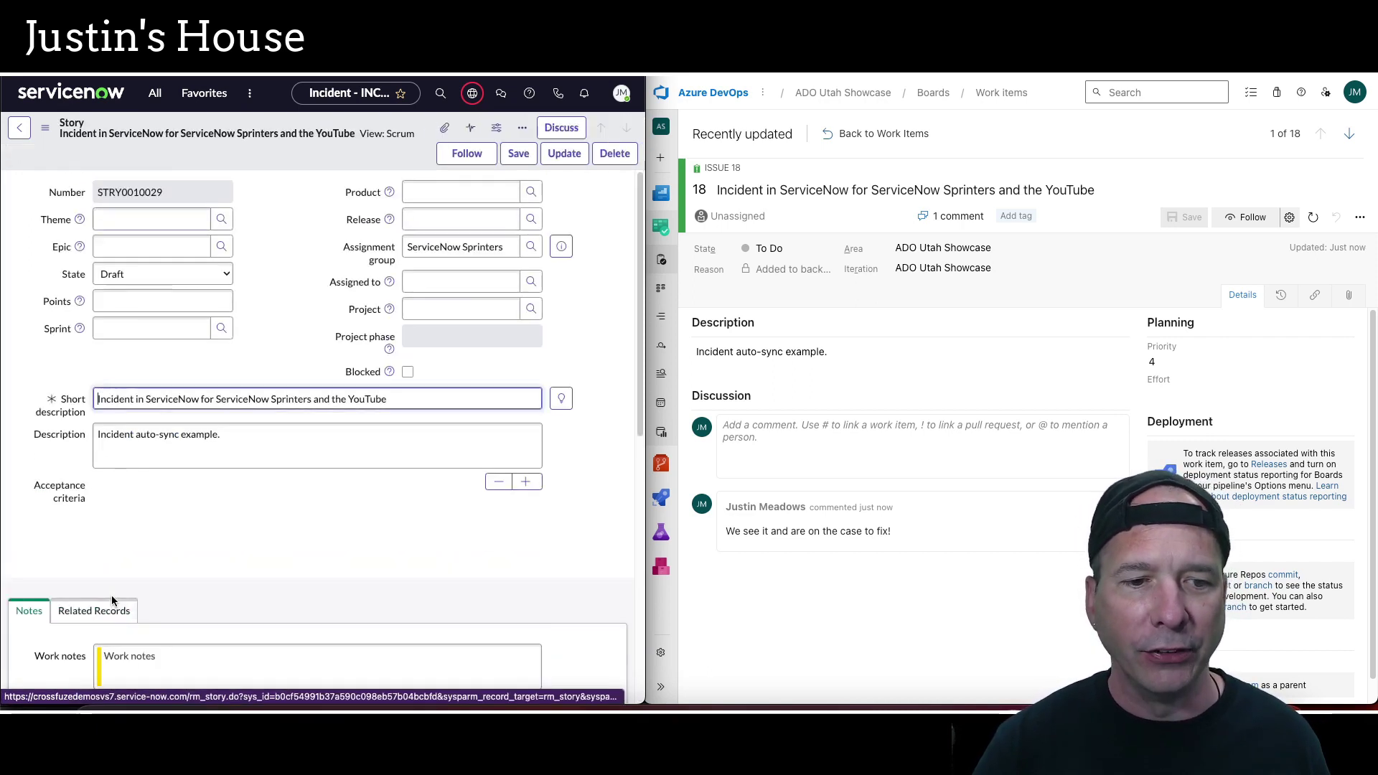
{"action": "scroll", "coordinate": [75, 461], "scroll_direction": "down", "scroll_amount": 7}
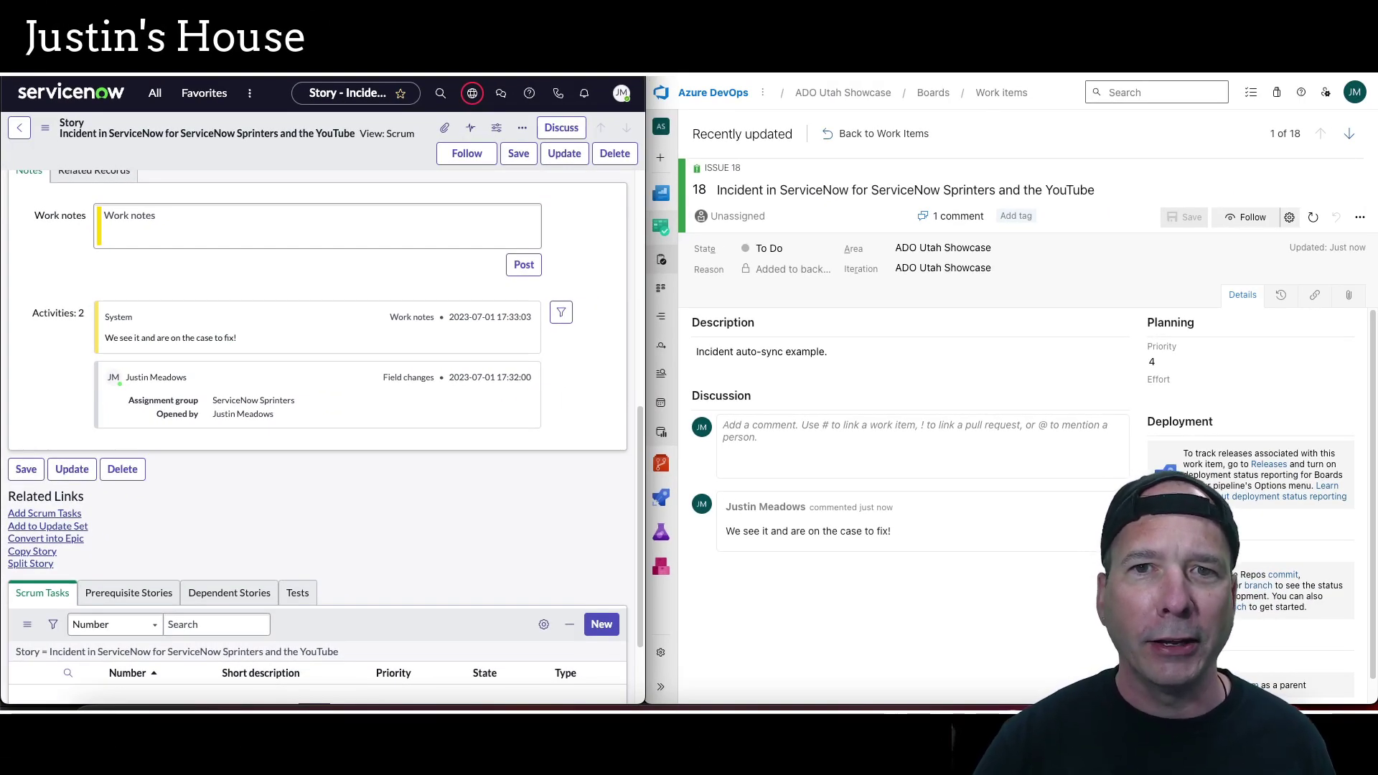
Enlarge the ServiceNow window and open the Service Operations Workspace.
{"action": "double_click", "coordinate": [643, 108]}
{"action": "left_click", "coordinate": [335, 92]}
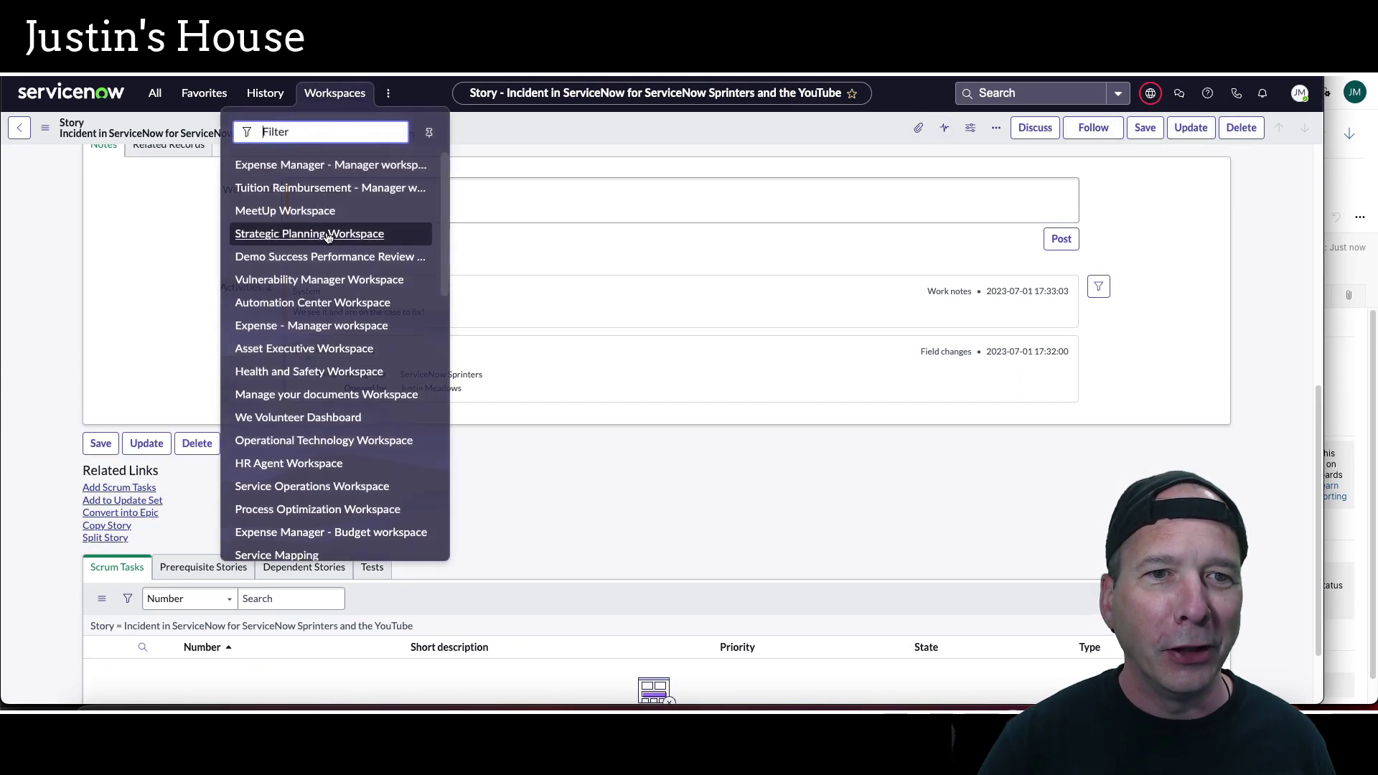
{"action": "left_click", "coordinate": [309, 486]}
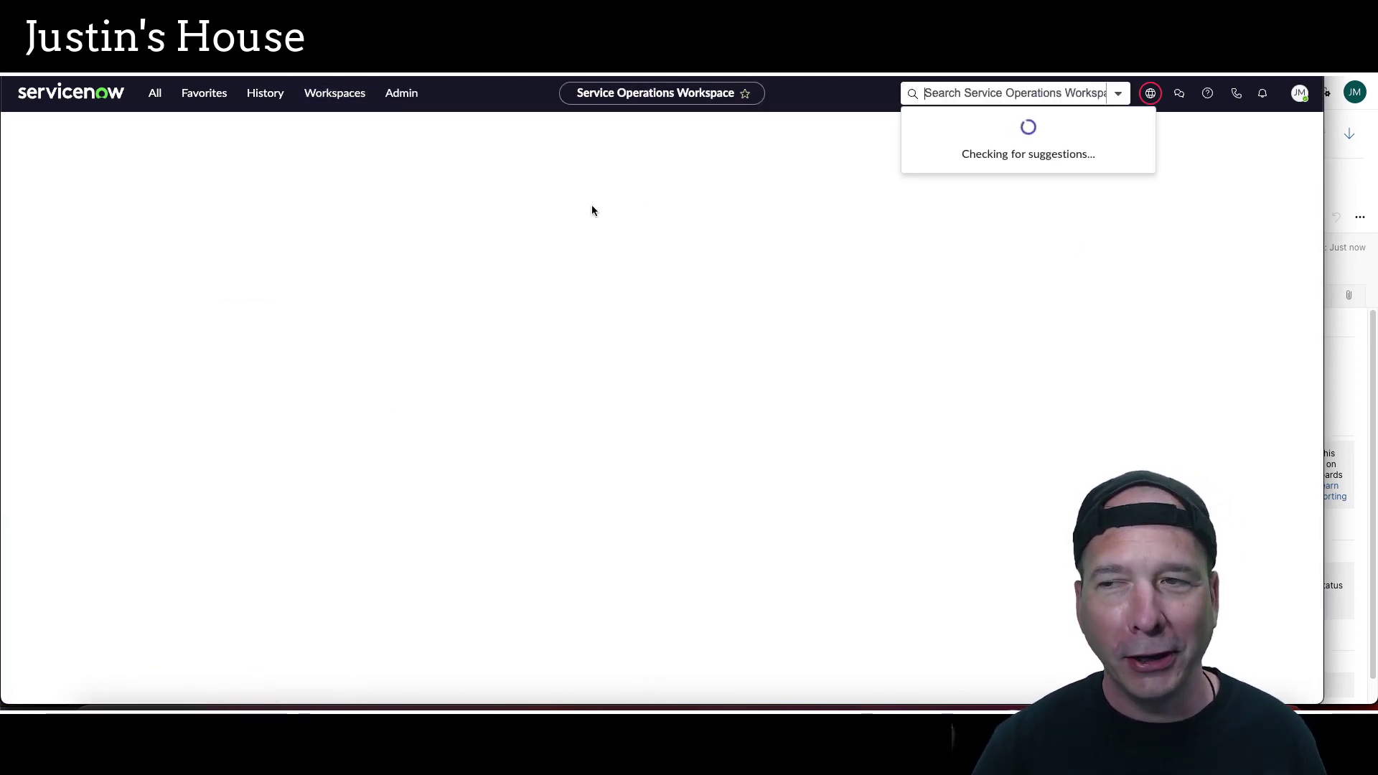
{"action": "left_click", "coordinate": [802, 95]}
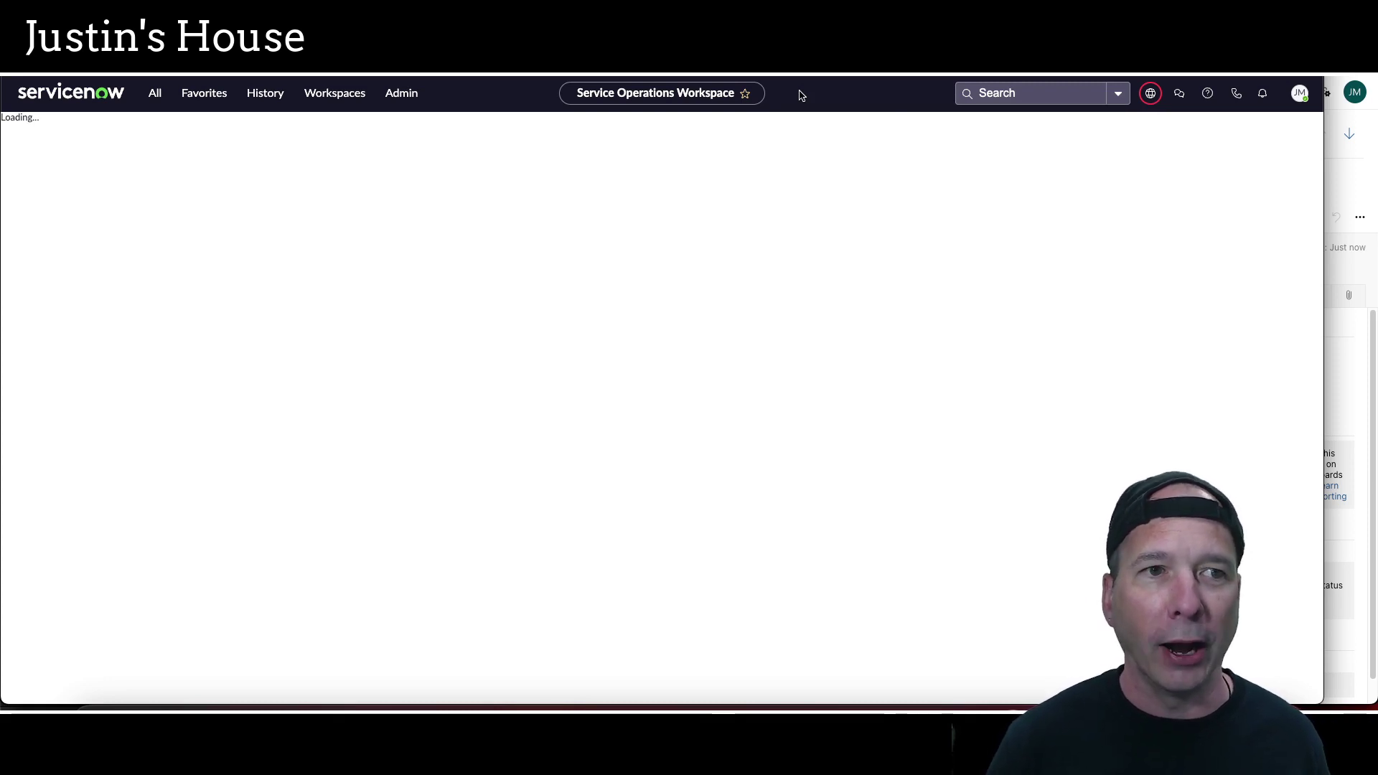
Display the list of open incidents in the workspace.
{"action": "left_click", "coordinate": [20, 200]}
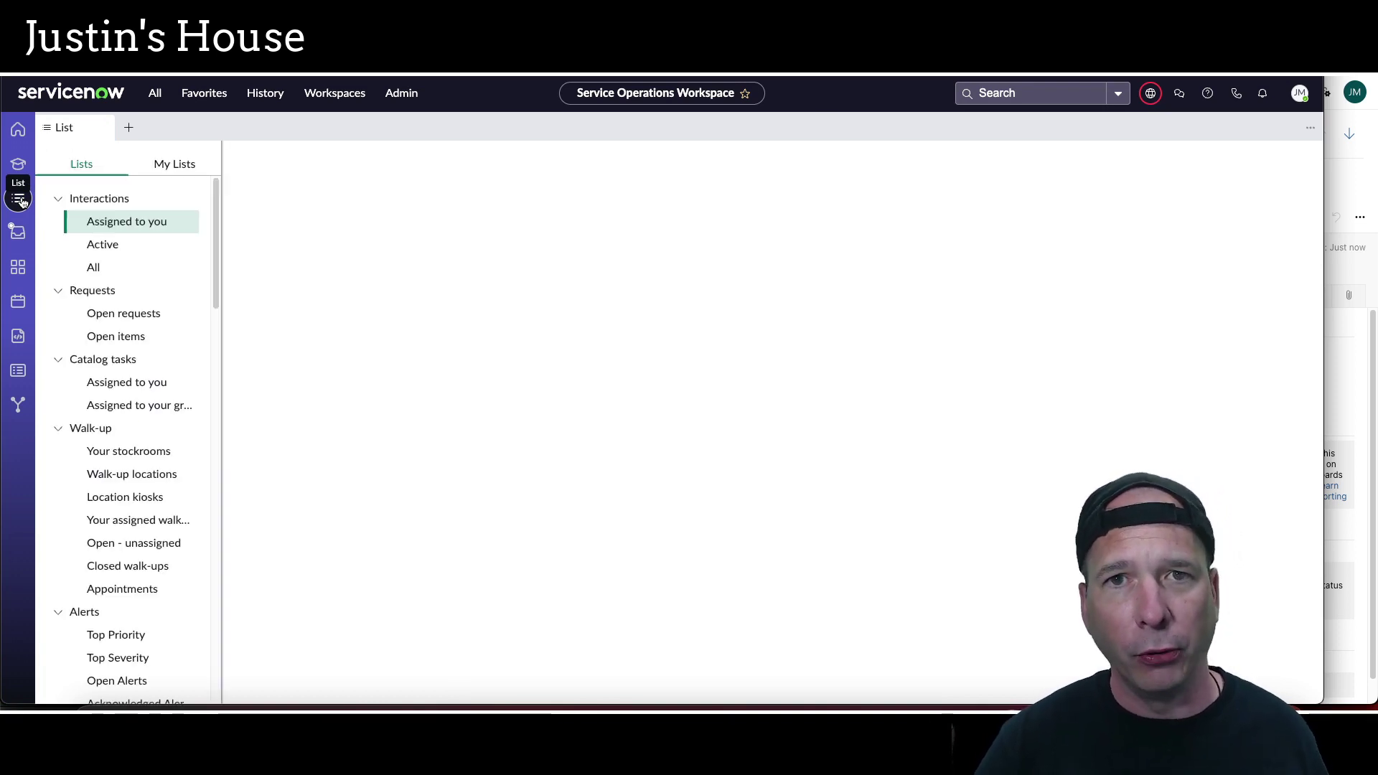
{"action": "scroll", "coordinate": [116, 354], "scroll_direction": "down", "scroll_amount": 1}
{"action": "scroll", "coordinate": [116, 353], "scroll_direction": "down", "scroll_amount": 10}
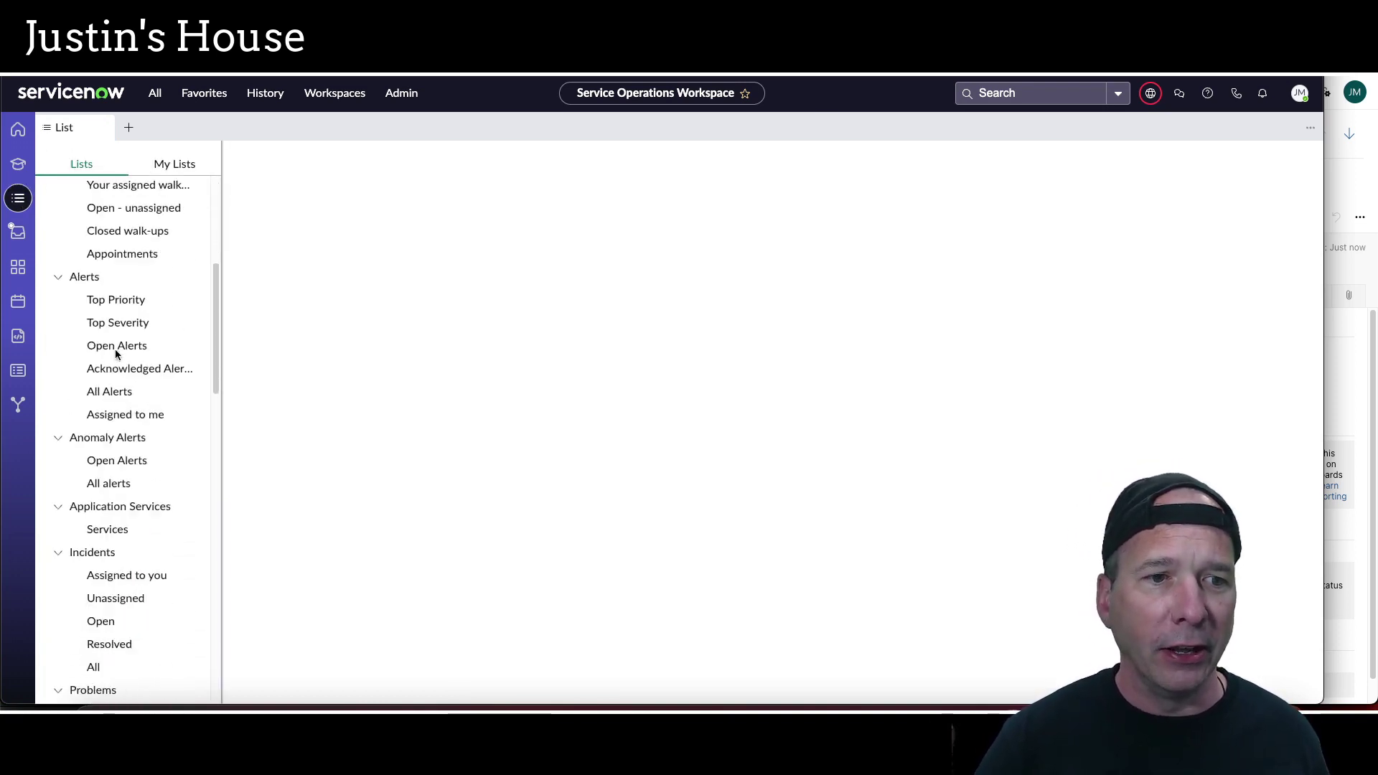
{"action": "scroll", "coordinate": [113, 337], "scroll_direction": "up", "scroll_amount": 1}
{"action": "scroll", "coordinate": [111, 329], "scroll_direction": "up", "scroll_amount": 3}
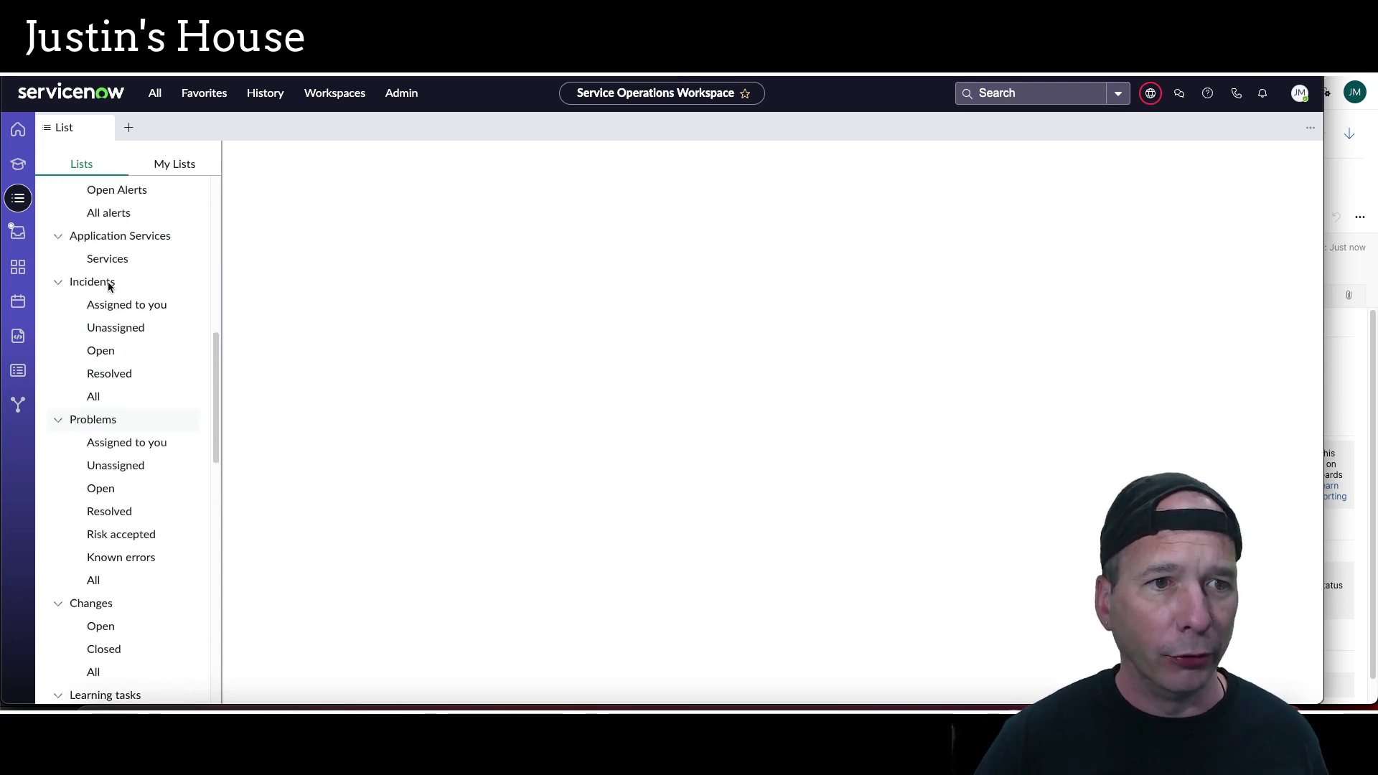
{"action": "left_click", "coordinate": [111, 349]}
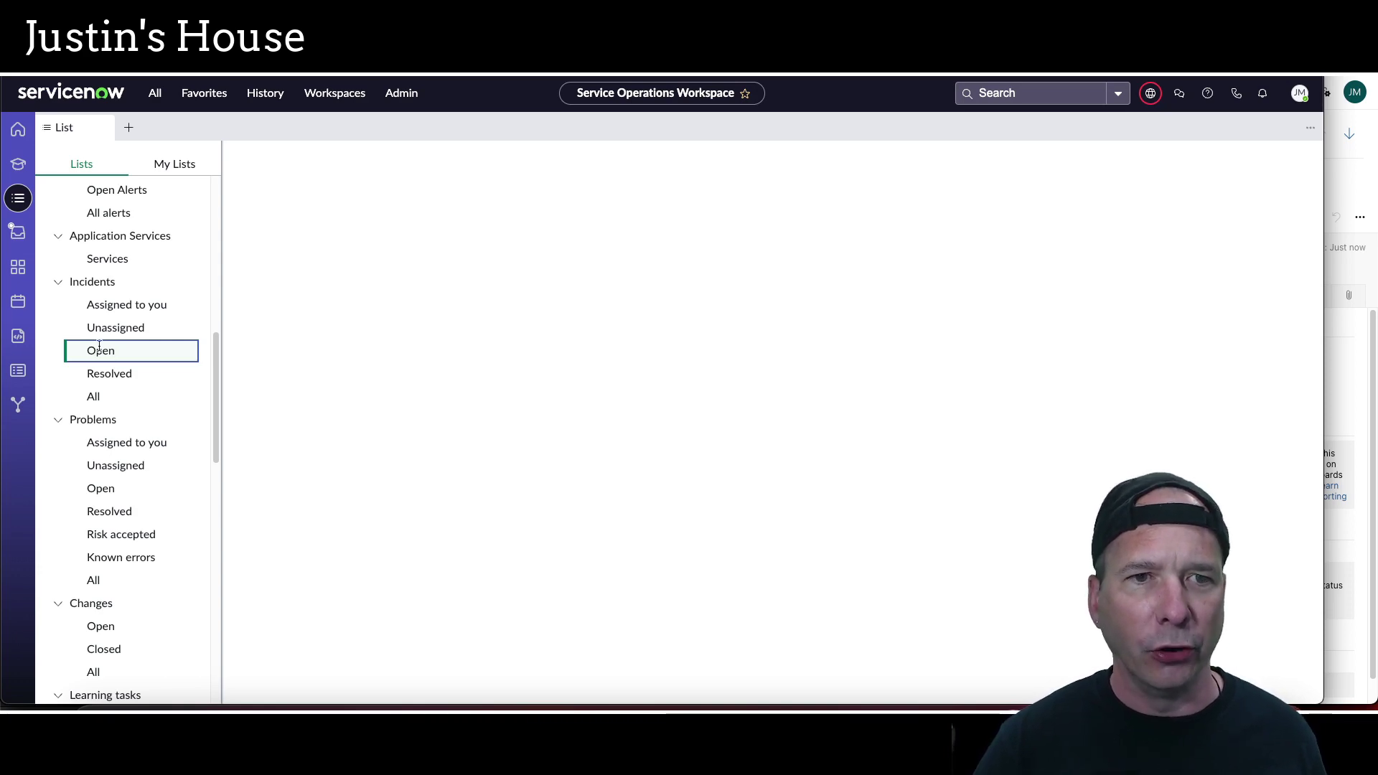
Open the "Incident in ServiceNow for ServiceNow Sprinters and the YouTube" record and go to its related records.
{"action": "left_click", "coordinate": [567, 170]}
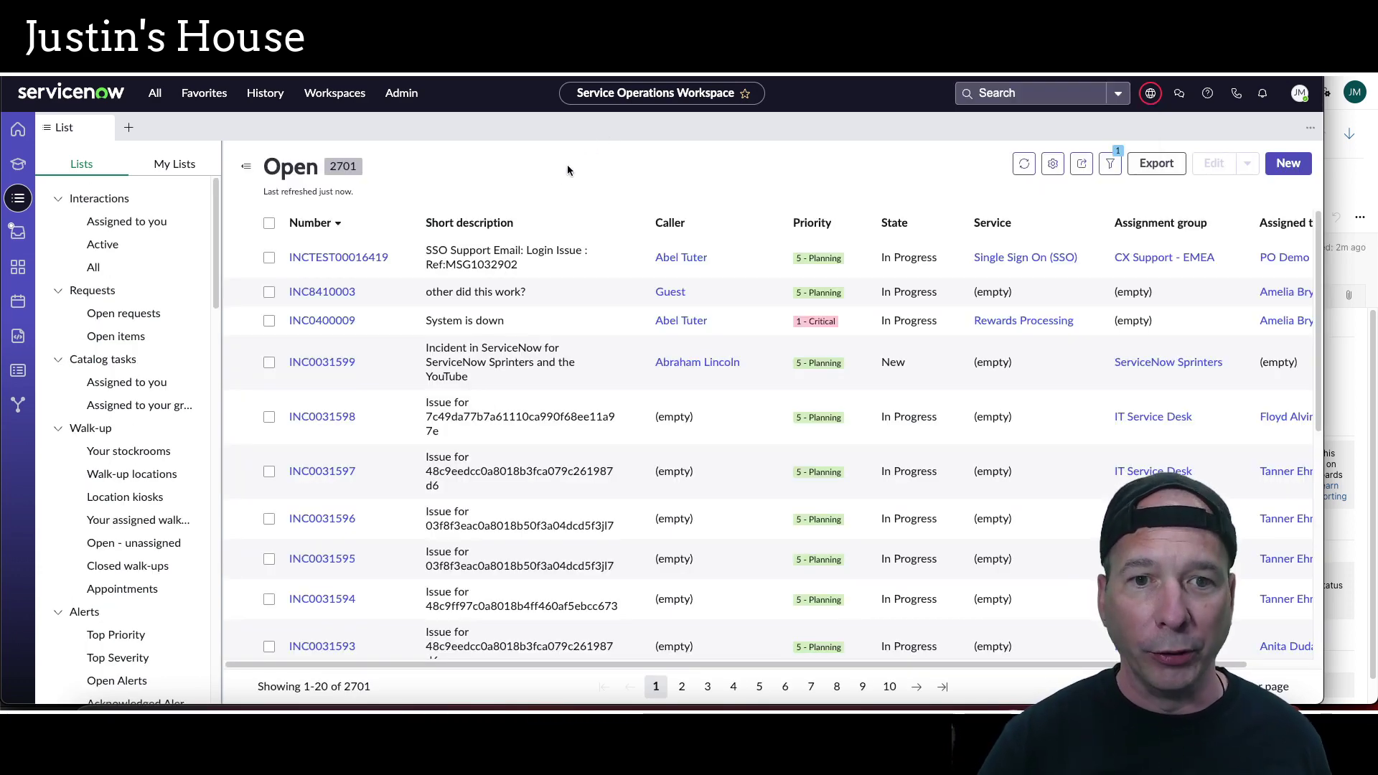
{"action": "mouse_move", "coordinate": [407, 316]}
{"action": "left_mouse_down"}
{"action": "mouse_move", "coordinate": [433, 355]}
{"action": "mouse_move", "coordinate": [605, 406]}
{"action": "left_mouse_up"}
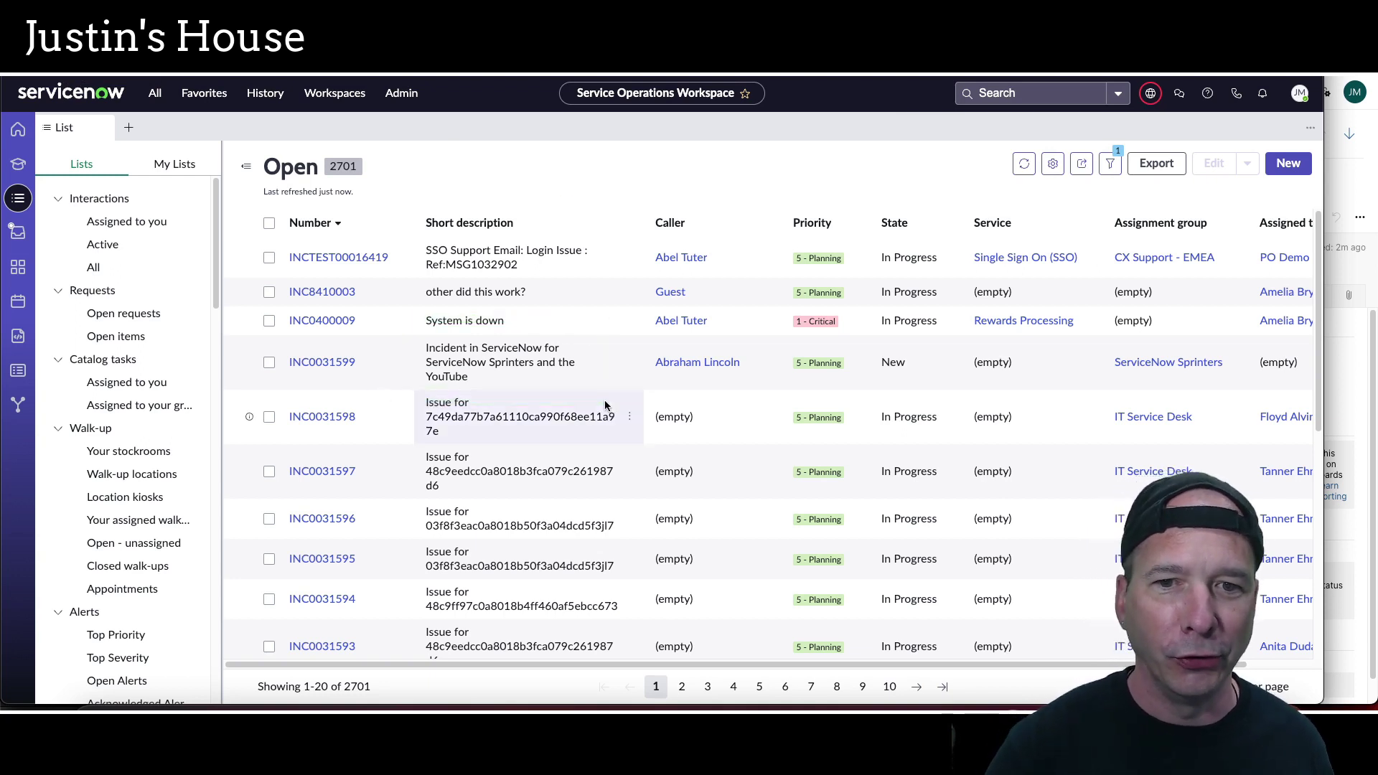
{"action": "left_click", "coordinate": [319, 362]}
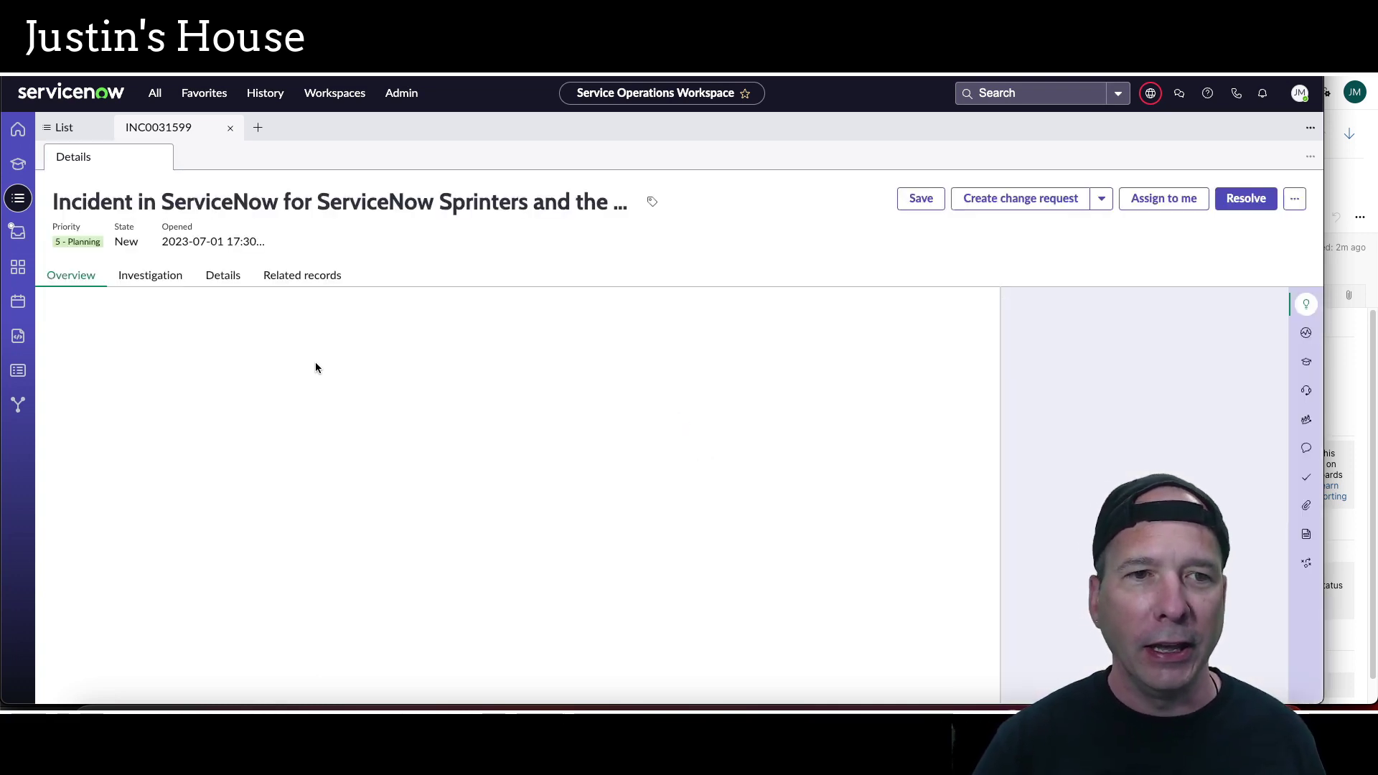
{"action": "left_click", "coordinate": [310, 280]}
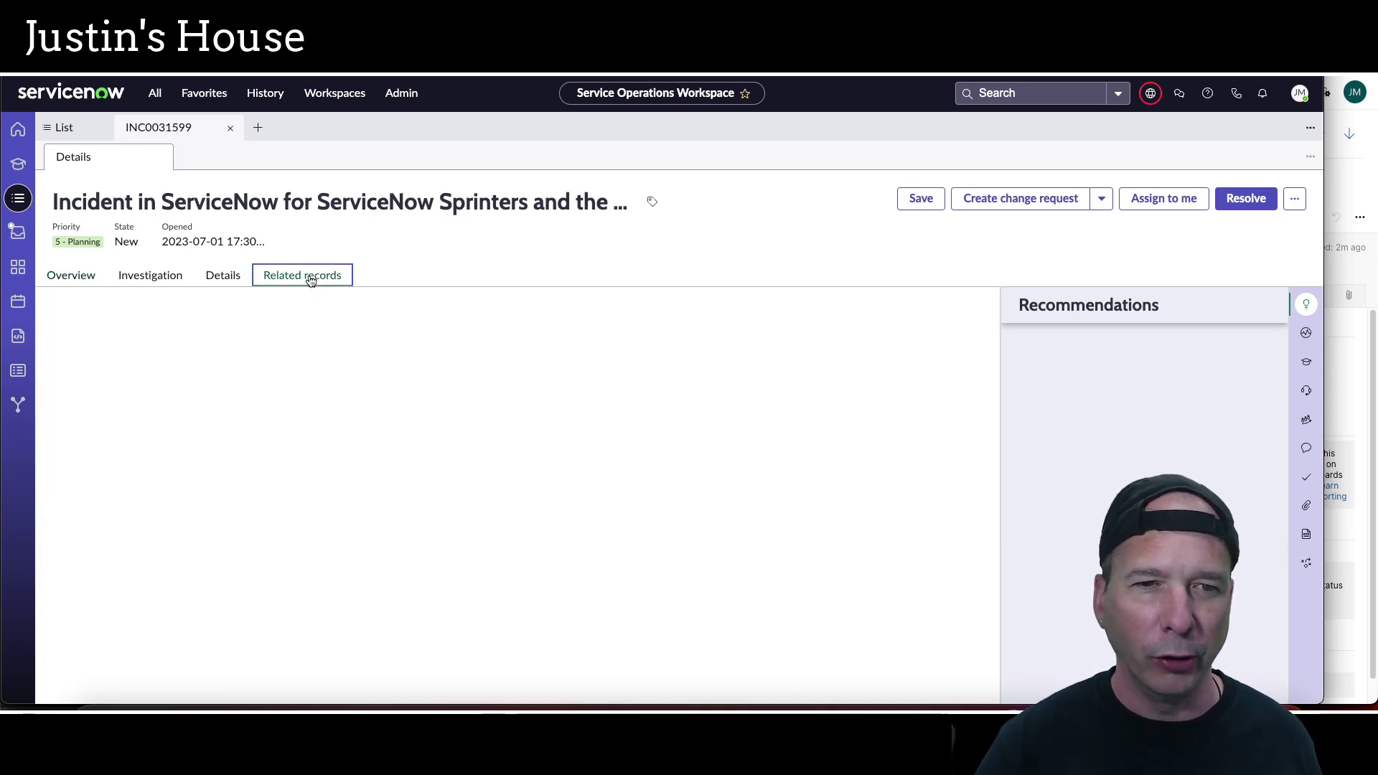